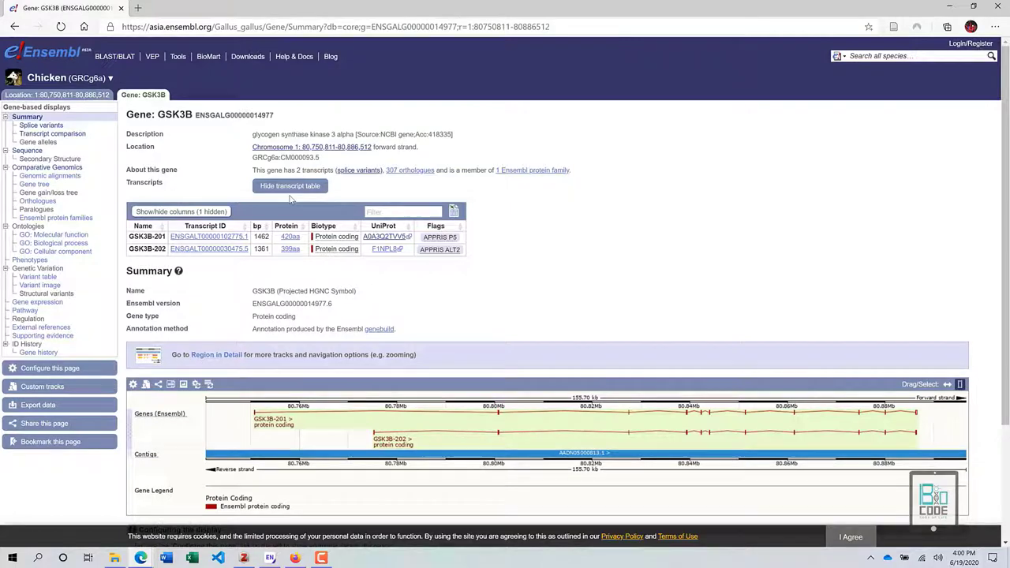
{"action": "key", "text": "ctrl+plus"}
{"action": "key", "text": "ctrl+plus"}
{"action": "key", "text": "ctrl+plus"}
{"action": "key", "text": "ctrl+plus"}
{"action": "key", "text": "ctrl+plus"}
{"action": "key", "text": "ctrl+plus"}
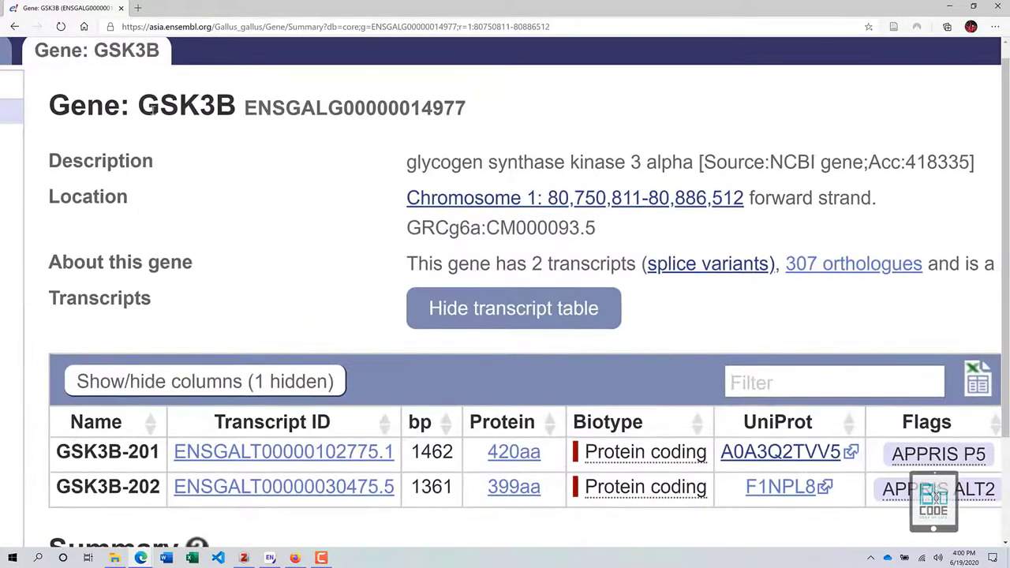
{"action": "left_click_drag", "start_coordinate": [154, 107], "coordinate": [472, 108]}
{"action": "left_click", "coordinate": [254, 110]}
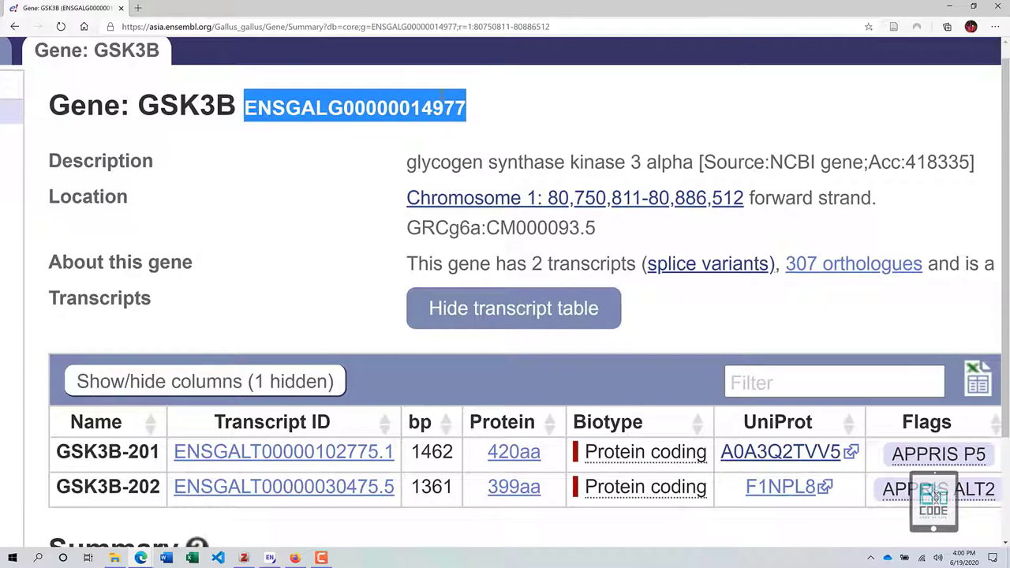
{"action": "key", "text": "ctrl+minus"}
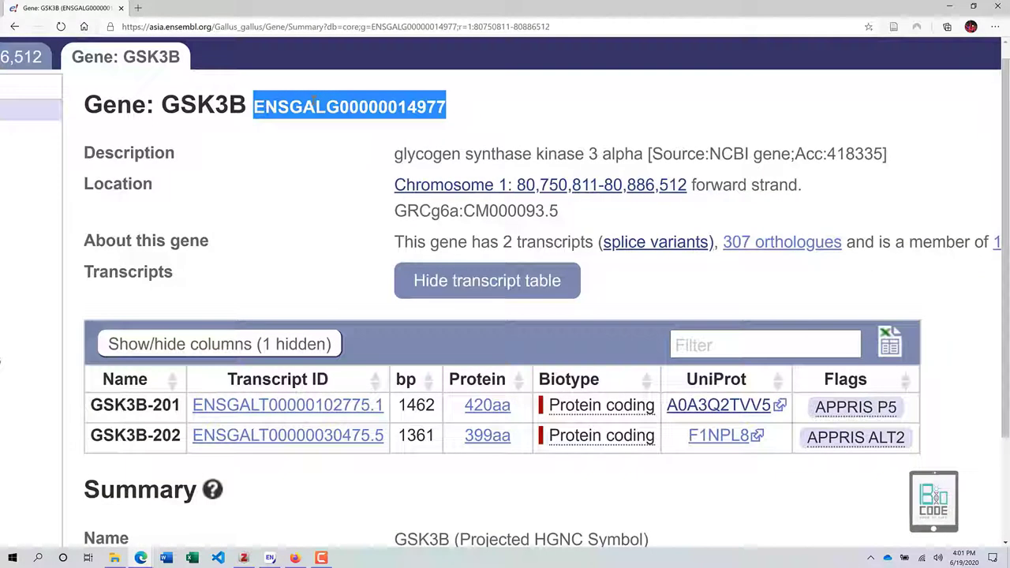
{"action": "key", "text": "ctrl+minus"}
{"action": "key", "text": "ctrl+minus"}
{"action": "key", "text": "ctrl+plus"}
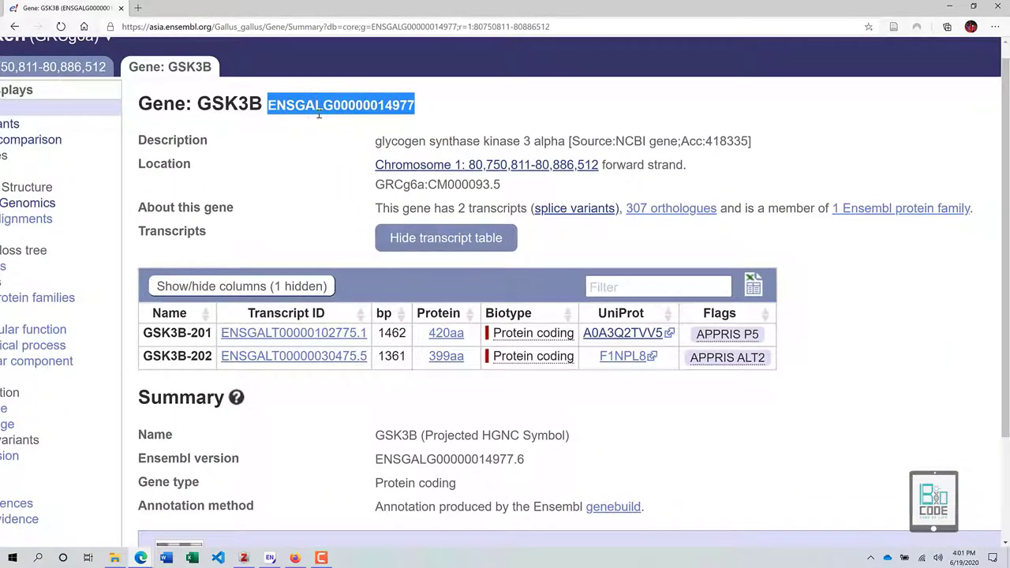
{"action": "left_click", "coordinate": [419, 101]}
{"action": "scroll", "coordinate": [419, 101], "scroll_direction": "up", "scroll_amount": 2}
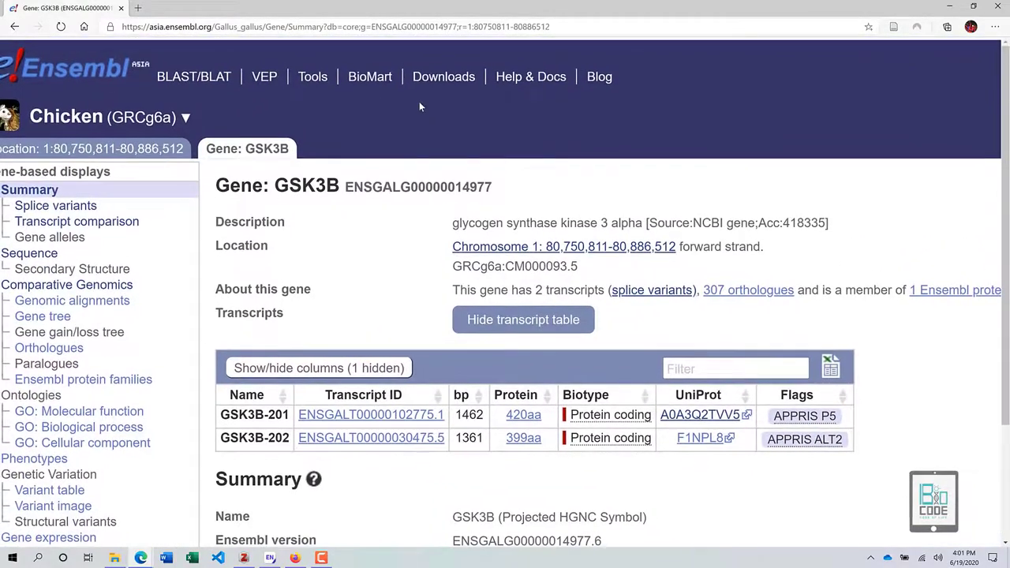
{"action": "scroll", "coordinate": [419, 101], "scroll_direction": "left", "scroll_amount": 1}
{"action": "key", "text": "ctrl+0"}
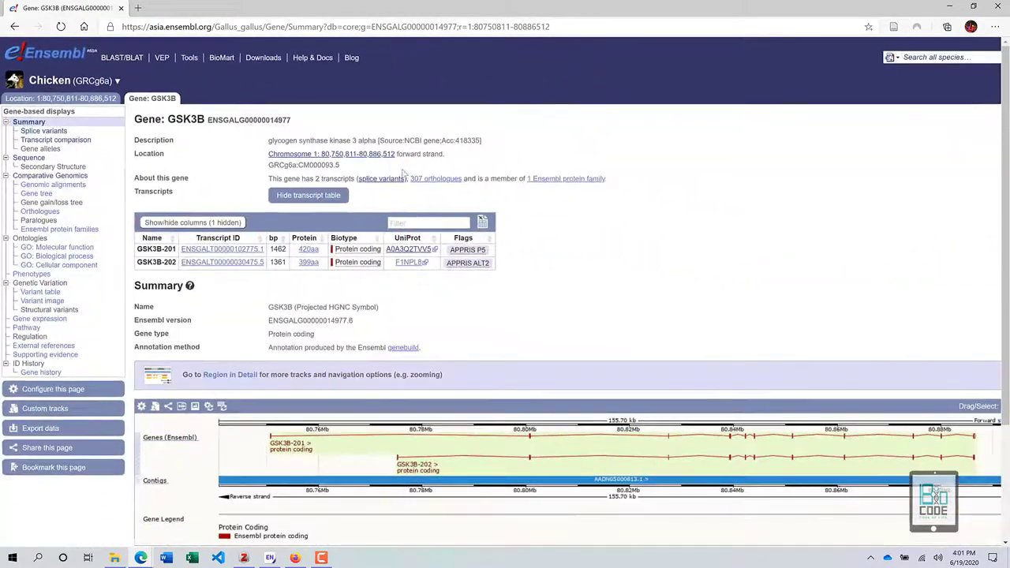
{"action": "key", "text": "ctrl+minus"}
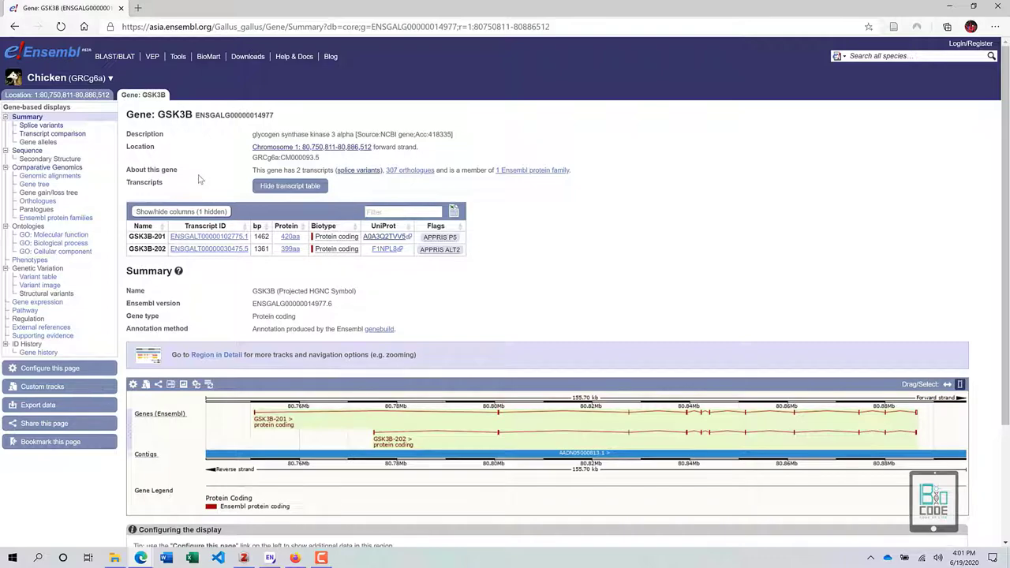
- Open the GSK3B Sequence page from the left sidebar
{"action": "scroll", "coordinate": [36, 129], "scroll_direction": "up", "scroll_amount": 5}
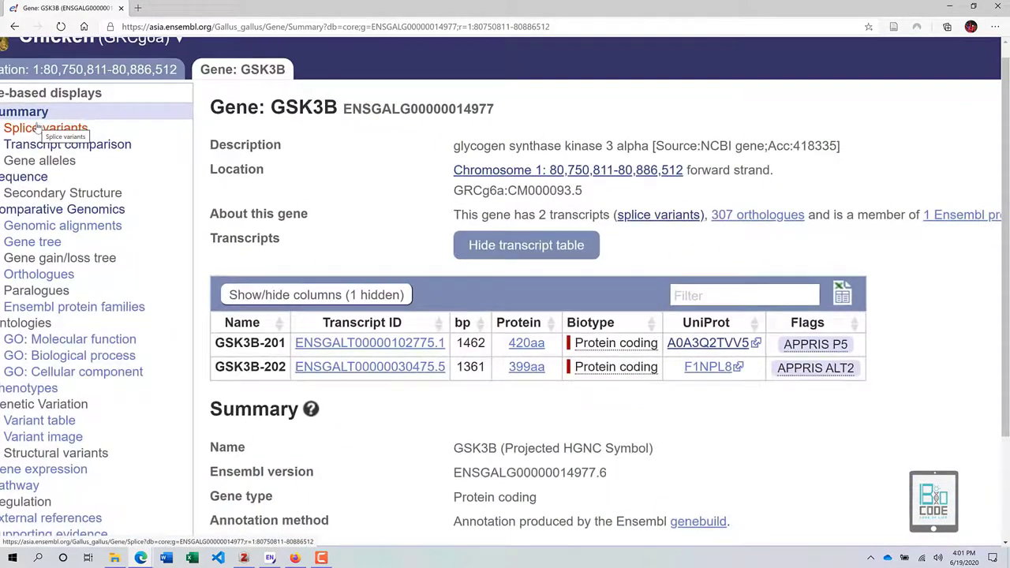
{"action": "scroll", "coordinate": [35, 129], "scroll_direction": "left", "scroll_amount": 1}
{"action": "left_click", "coordinate": [63, 181]}
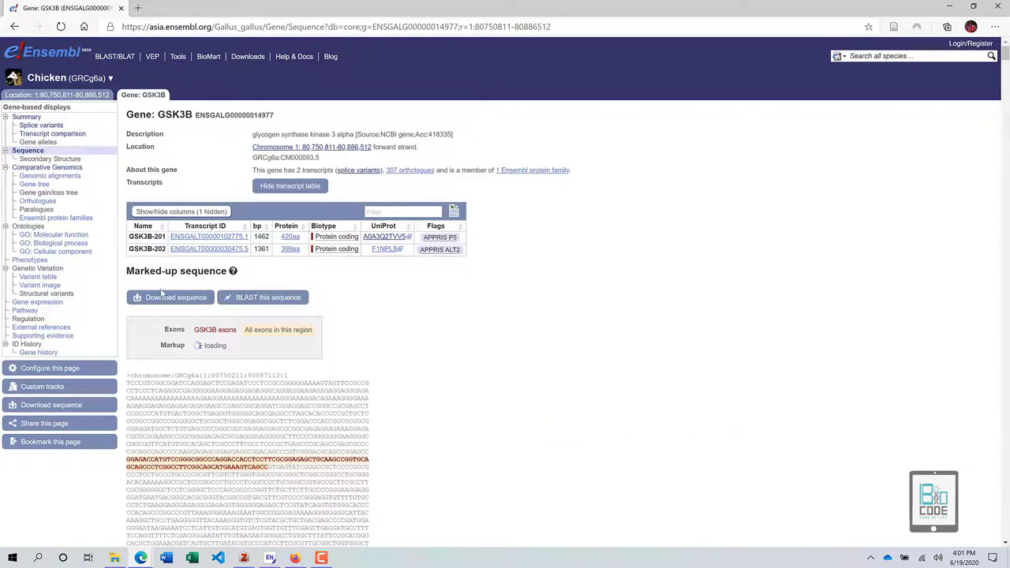
- Review the marked-up chromosome 1 sequence, then go to Comparative Genomics
{"action": "scroll", "coordinate": [162, 292], "scroll_direction": "down", "scroll_amount": 3}
{"action": "scroll", "coordinate": [158, 277], "scroll_direction": "up", "scroll_amount": 3}
{"action": "scroll", "coordinate": [177, 167], "scroll_direction": "up", "scroll_amount": 5, "text": "ctrl"}
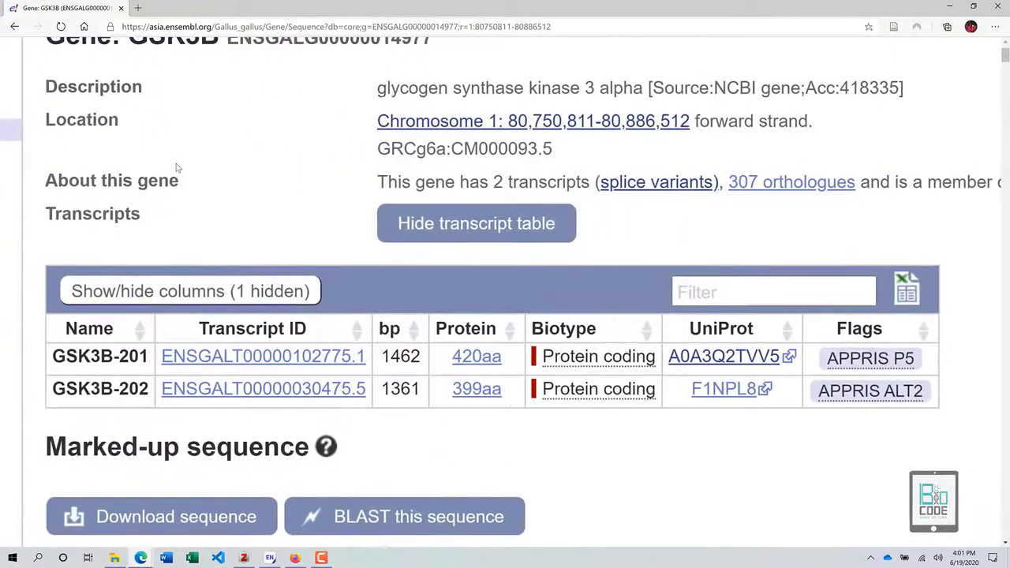
{"action": "scroll", "coordinate": [177, 167], "scroll_direction": "down", "scroll_amount": 6, "text": "ctrl"}
{"action": "scroll", "coordinate": [77, 169], "scroll_direction": "up", "scroll_amount": 3, "text": "ctrl"}
{"action": "scroll", "coordinate": [77, 169], "scroll_direction": "down", "scroll_amount": 3, "text": "ctrl"}
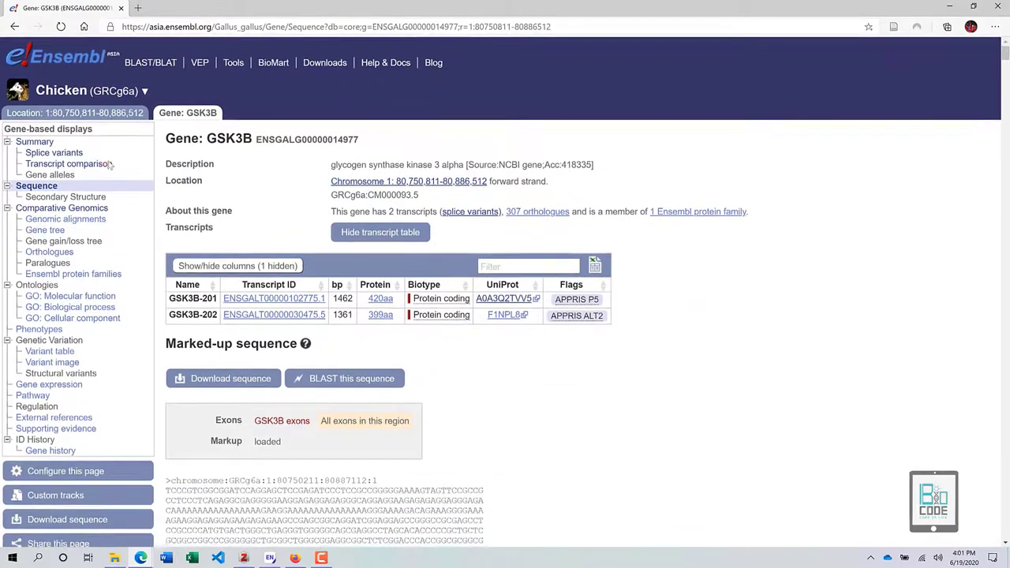
{"action": "left_click", "coordinate": [93, 209]}
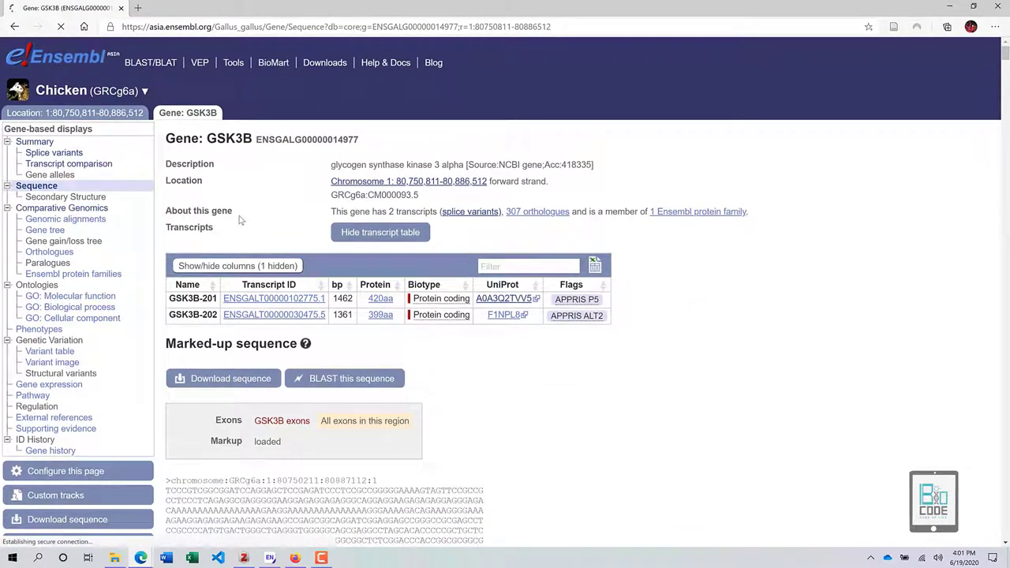
{"action": "scroll", "coordinate": [241, 220], "scroll_direction": "down", "scroll_amount": 1, "text": "ctrl"}
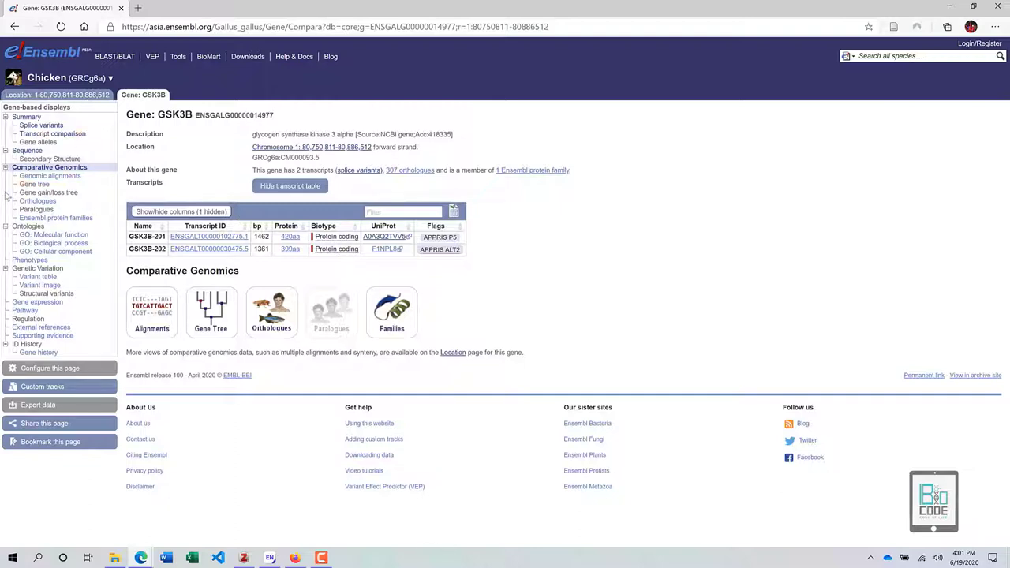
- Reload the Comparative Genomics page, briefly highlighting the GSK3B name and transcript table header
{"action": "left_click", "coordinate": [70, 168]}
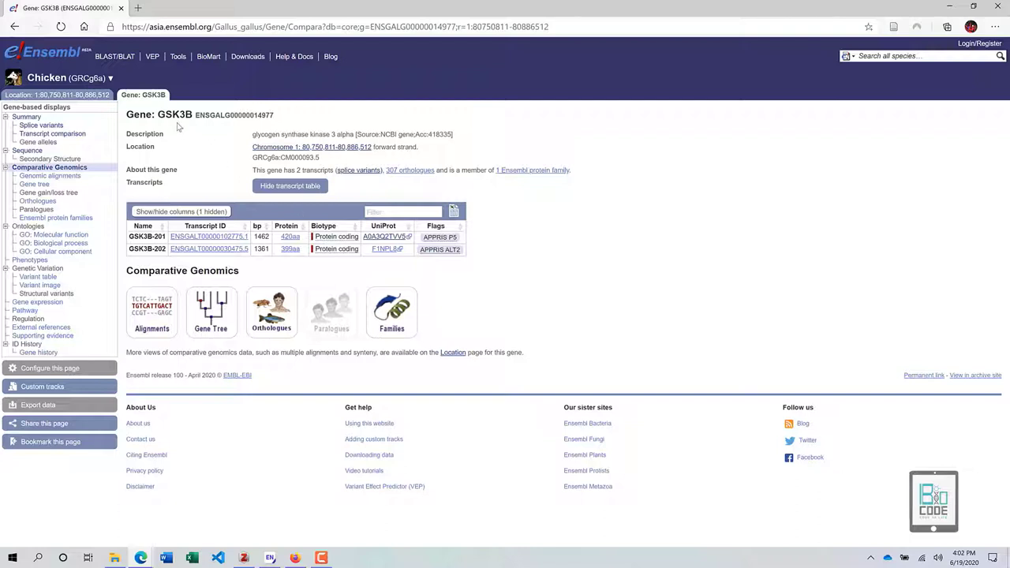
{"action": "left_click_drag", "start_coordinate": [158, 114], "coordinate": [192, 115]}
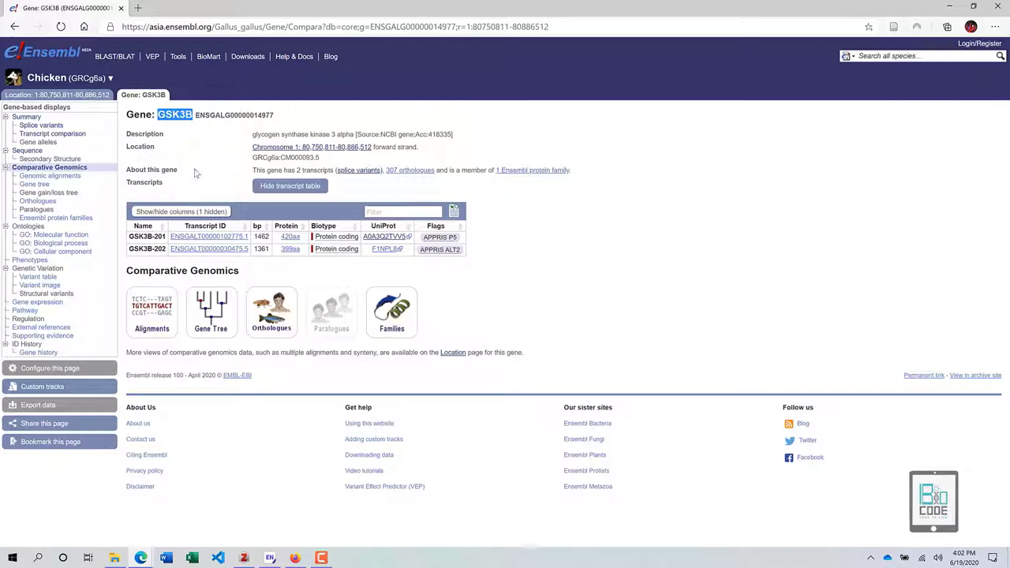
{"action": "left_click", "coordinate": [173, 188]}
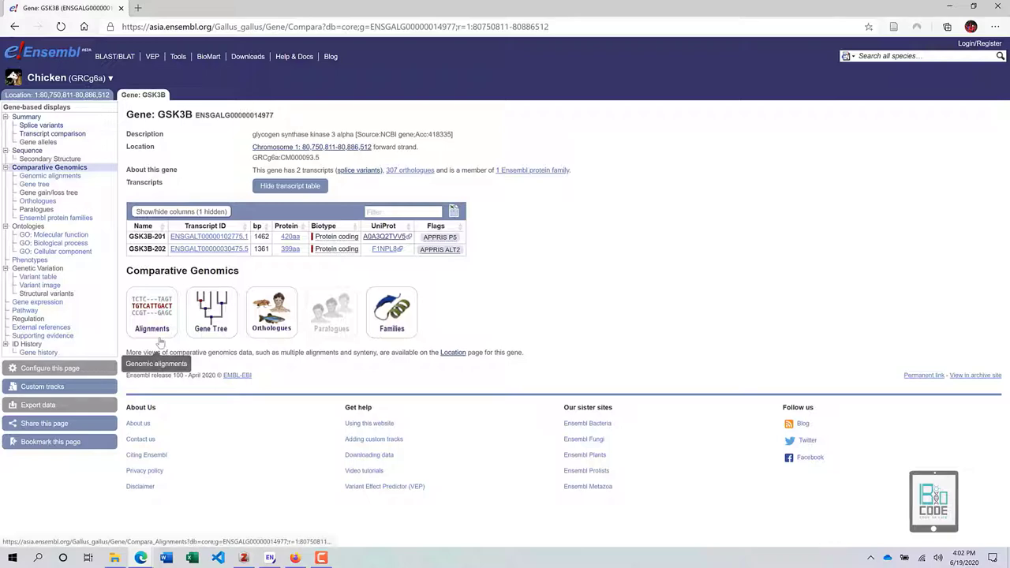
{"action": "scroll", "coordinate": [210, 288], "scroll_direction": "up", "scroll_amount": 5}
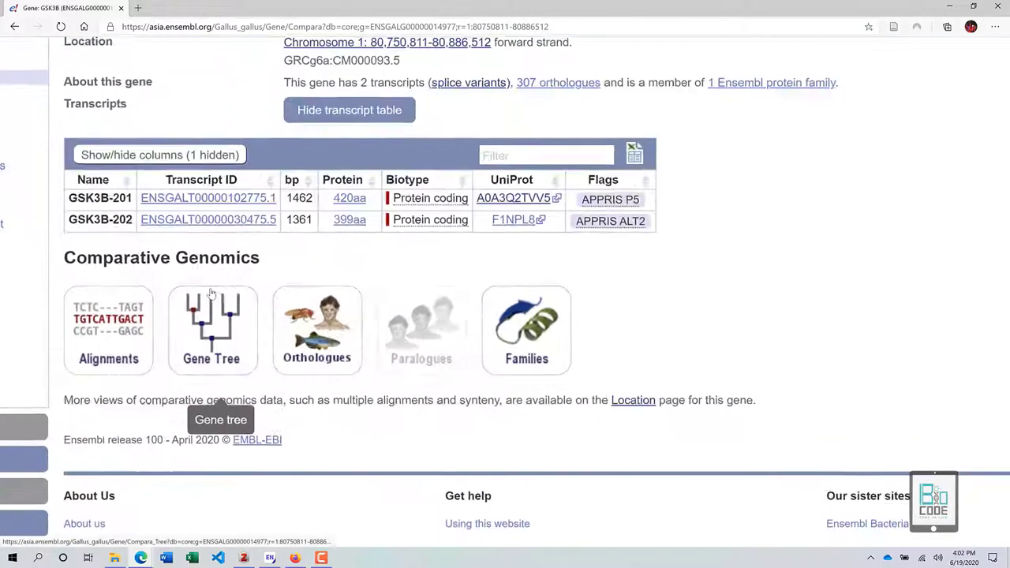
{"action": "left_click_drag", "start_coordinate": [61, 200], "coordinate": [97, 203]}
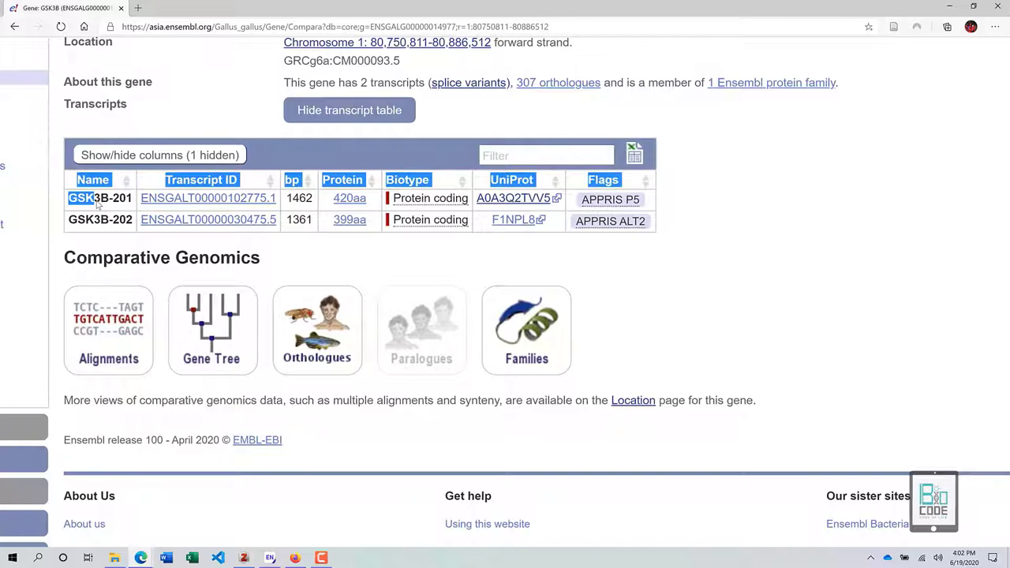
{"action": "left_click", "coordinate": [97, 204]}
- Open the Alignments view in a new background tab
{"action": "scroll", "coordinate": [142, 213], "scroll_direction": "up", "scroll_amount": 2}
{"action": "scroll", "coordinate": [157, 221], "scroll_direction": "left", "scroll_amount": 3}
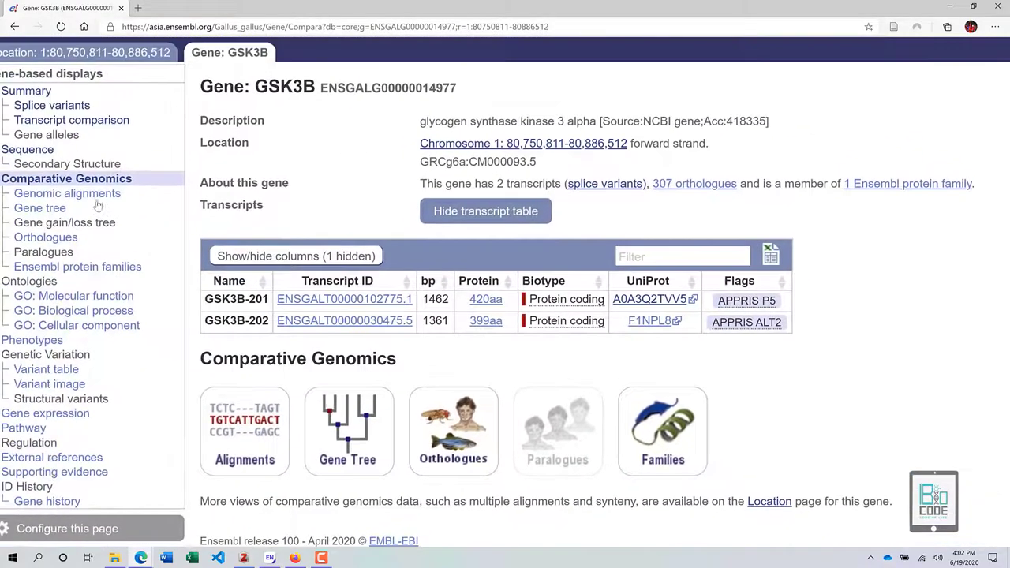
{"action": "scroll", "coordinate": [275, 275], "scroll_direction": "down", "scroll_amount": 1}
{"action": "scroll", "coordinate": [160, 241], "scroll_direction": "left", "scroll_amount": 1}
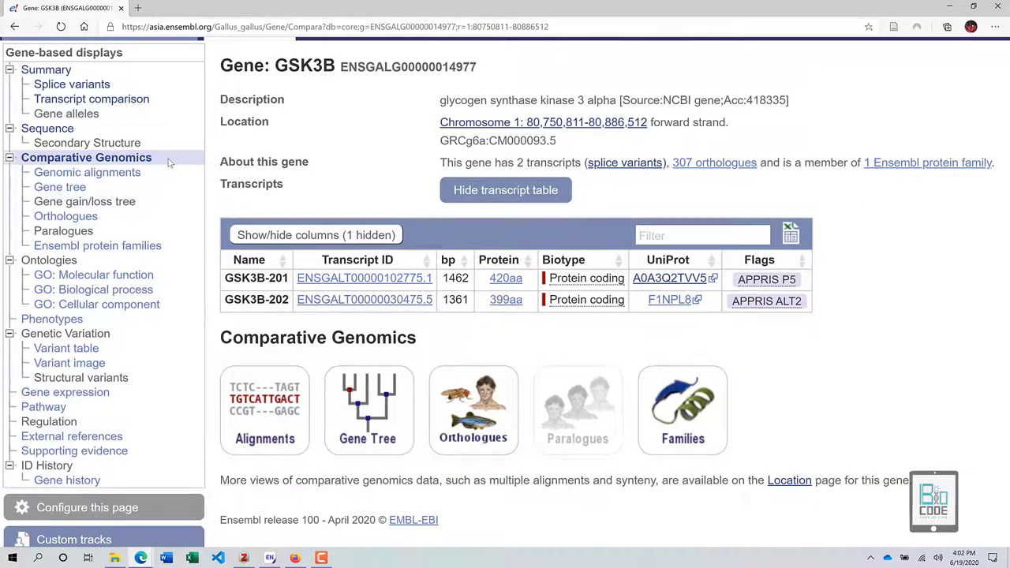
{"action": "scroll", "coordinate": [265, 188], "scroll_direction": "down", "scroll_amount": 1}
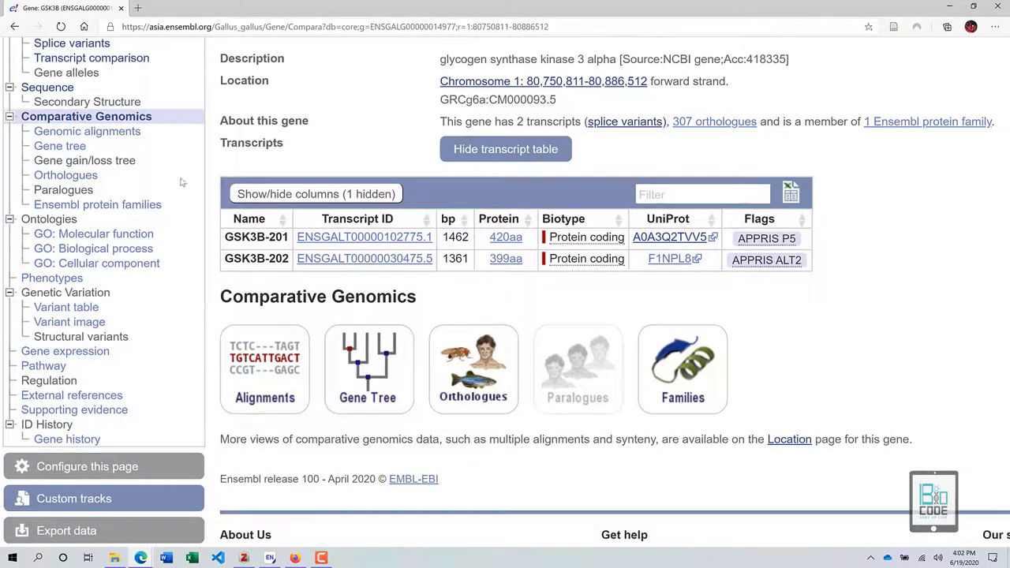
{"action": "scroll", "coordinate": [423, 294], "scroll_direction": "down", "scroll_amount": 2}
{"action": "scroll", "coordinate": [423, 294], "scroll_direction": "right", "scroll_amount": 3}
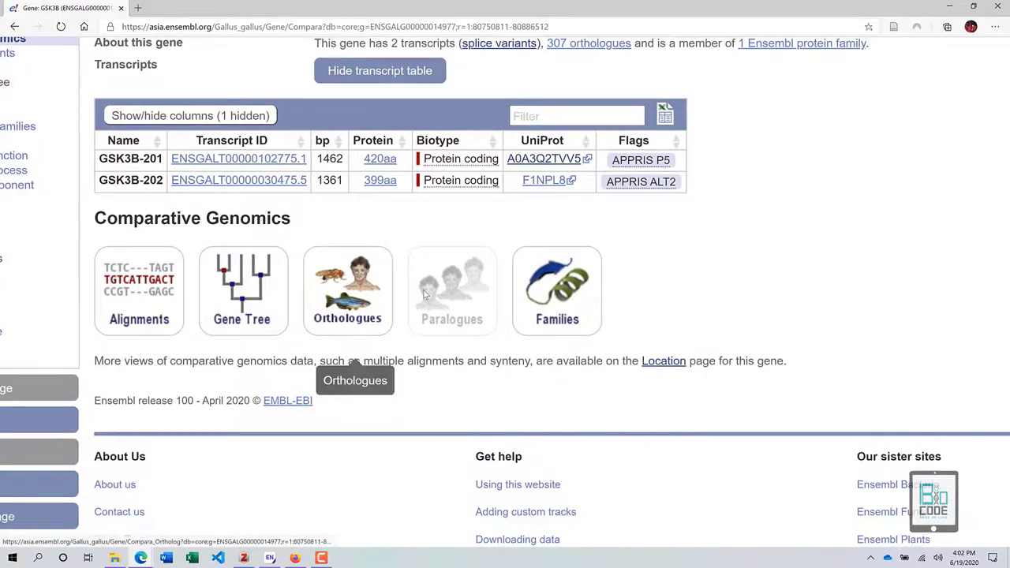
{"action": "scroll", "coordinate": [423, 294], "scroll_direction": "down", "scroll_amount": 3}
{"action": "right_click", "coordinate": [156, 305]}
{"action": "left_click", "coordinate": [189, 311]}
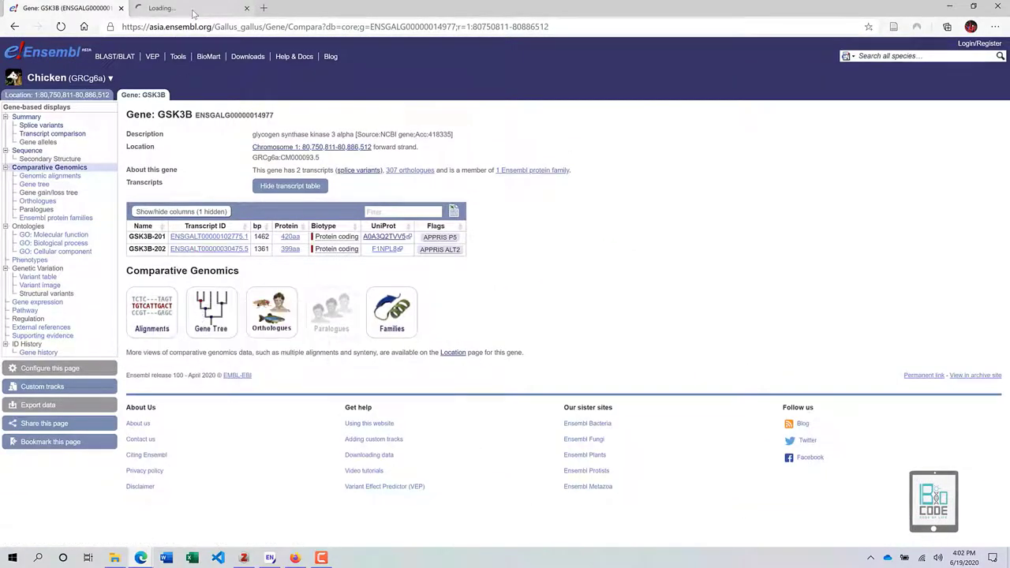
- Go to the GSK3B Genomic alignments tab and open the Select an alignment chooser
{"action": "left_click", "coordinate": [193, 9]}
{"action": "left_click", "coordinate": [93, 9]}
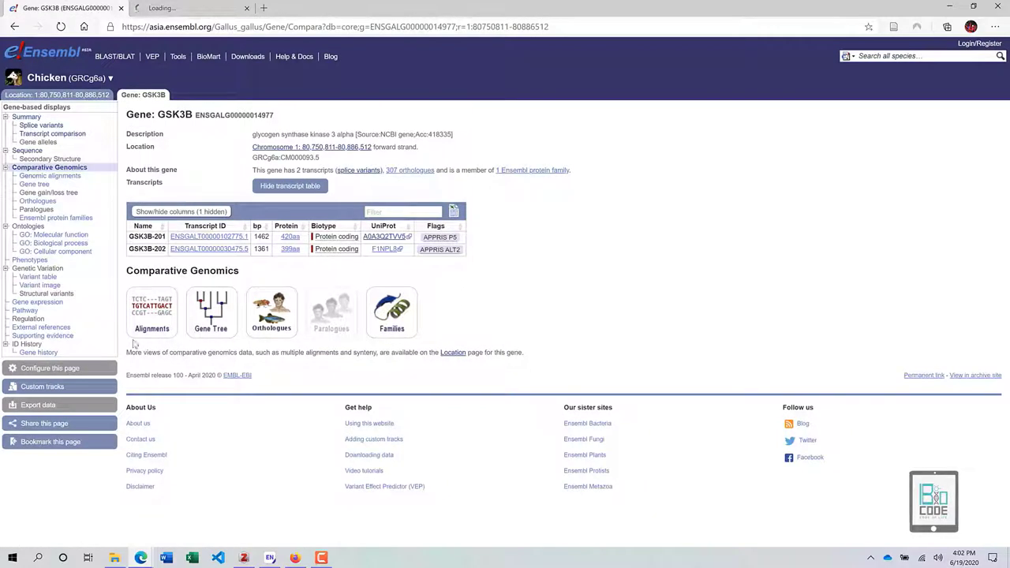
{"action": "left_click", "coordinate": [222, 13]}
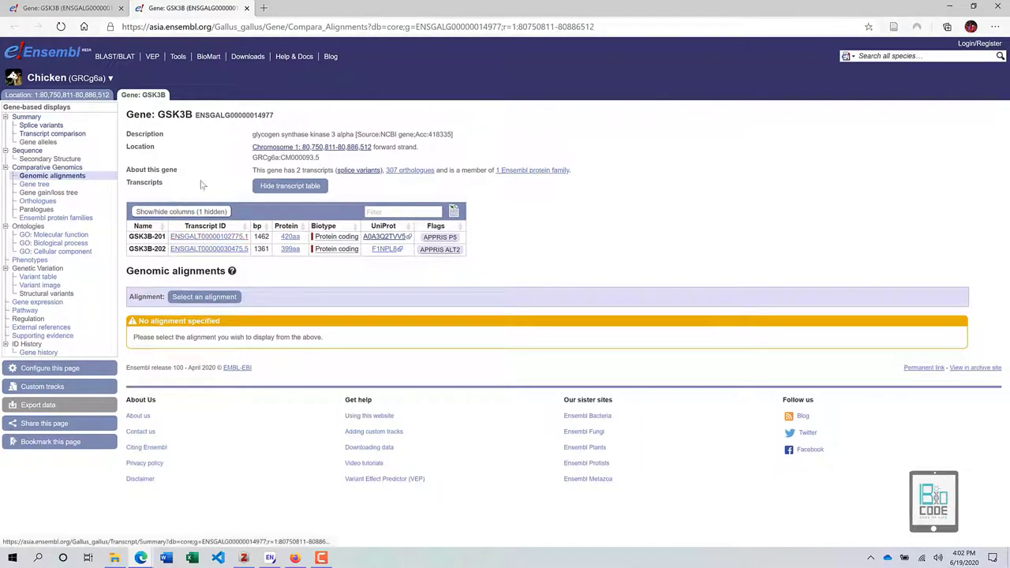
{"action": "left_click", "coordinate": [104, 6]}
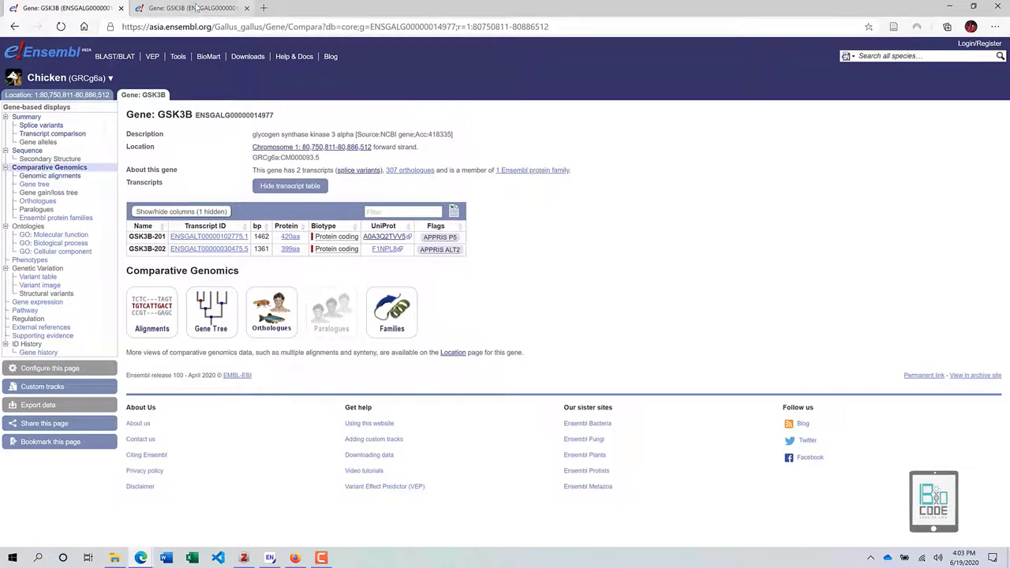
{"action": "left_click", "coordinate": [200, 6]}
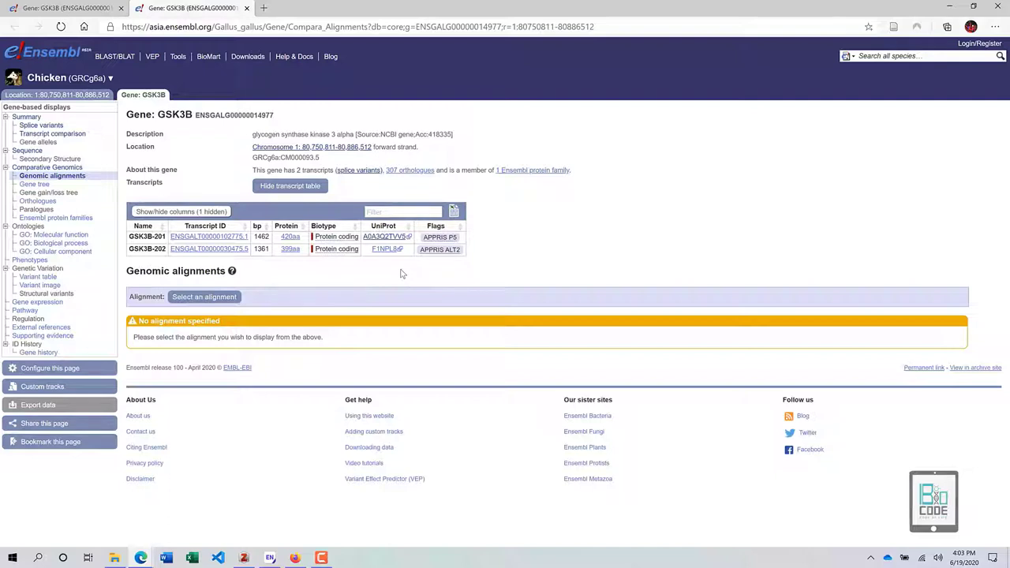
{"action": "left_click", "coordinate": [207, 295]}
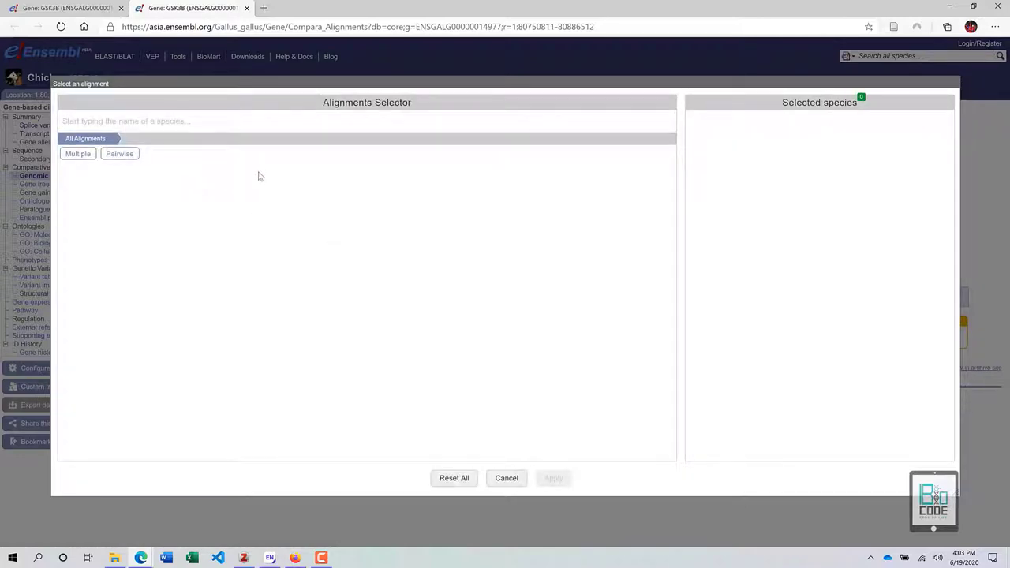
- Browse the Multiple and Pairwise options in the Alignments Selector
{"action": "left_click", "coordinate": [82, 154]}
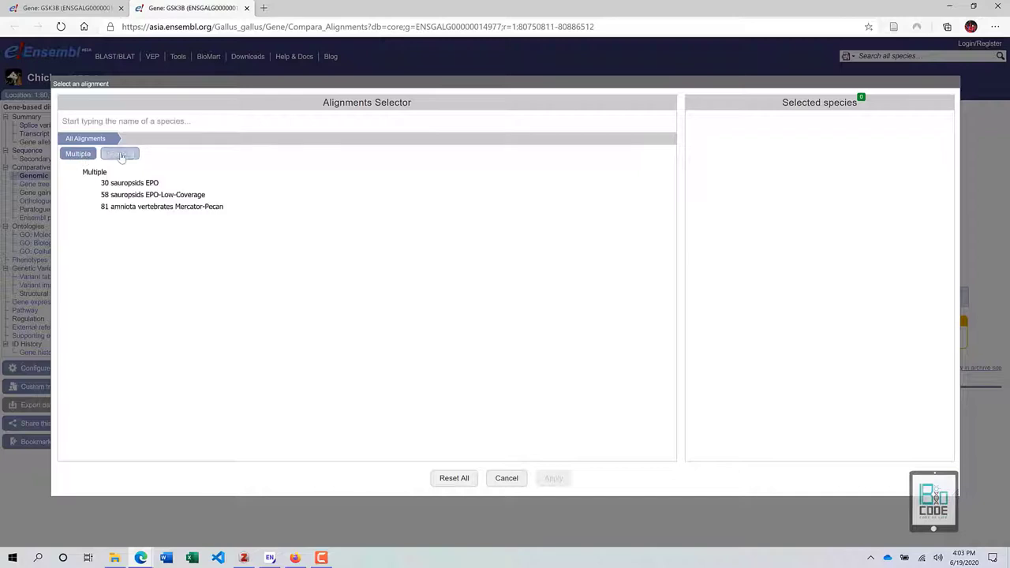
{"action": "left_click", "coordinate": [119, 154]}
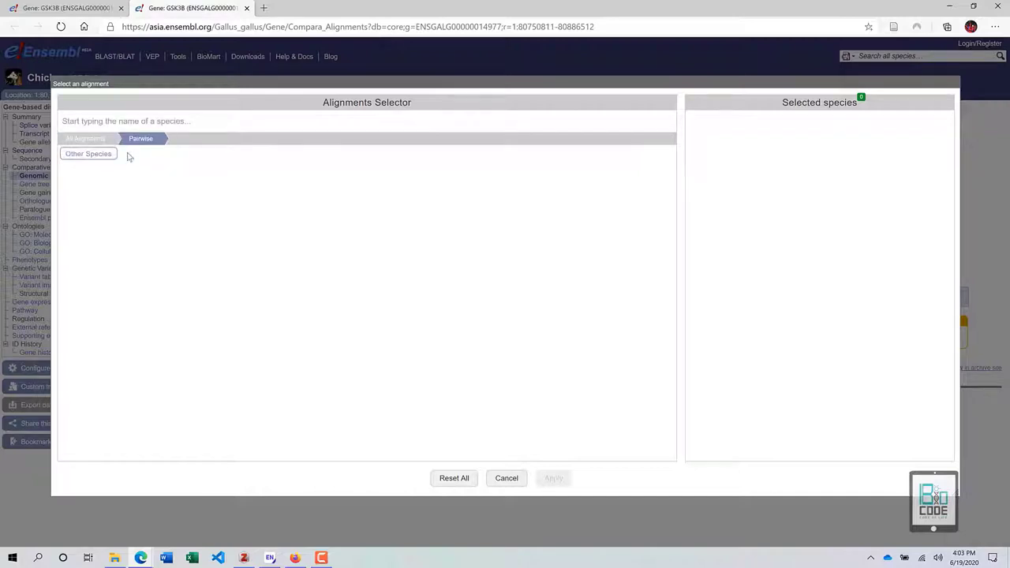
{"action": "left_click", "coordinate": [99, 155]}
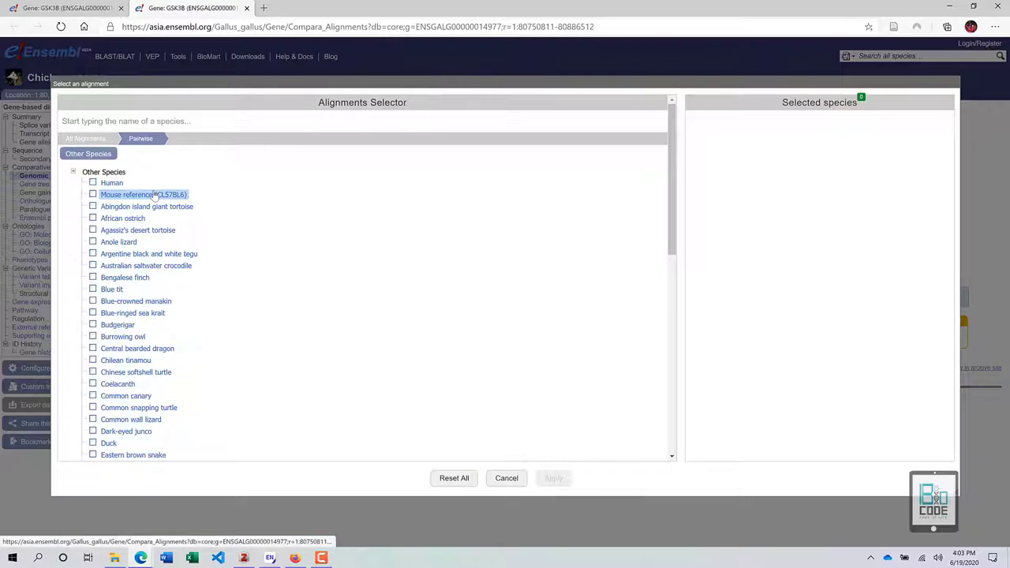
{"action": "left_click", "coordinate": [83, 138]}
{"action": "left_click", "coordinate": [100, 7]}
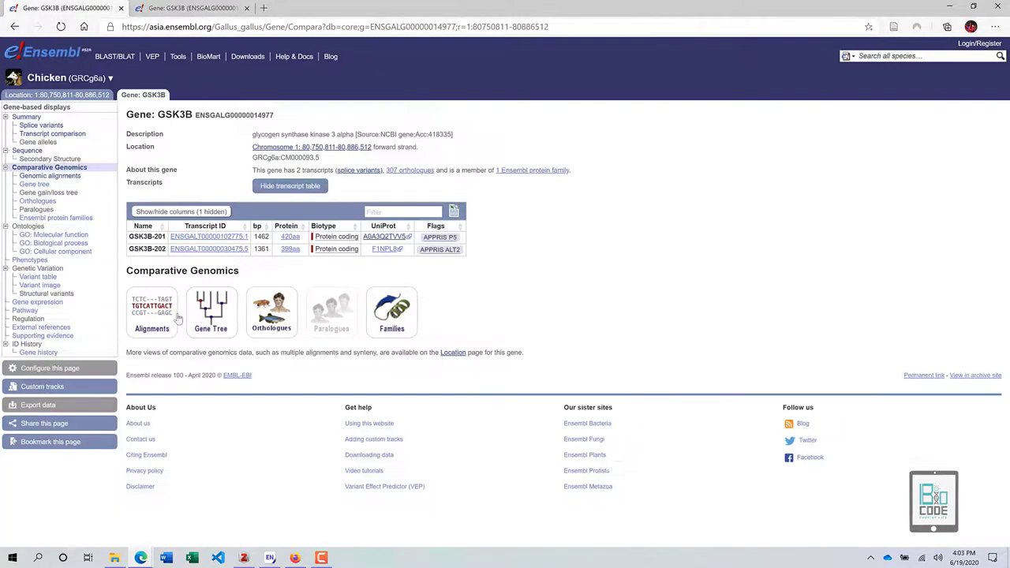
{"action": "left_click", "coordinate": [163, 6]}
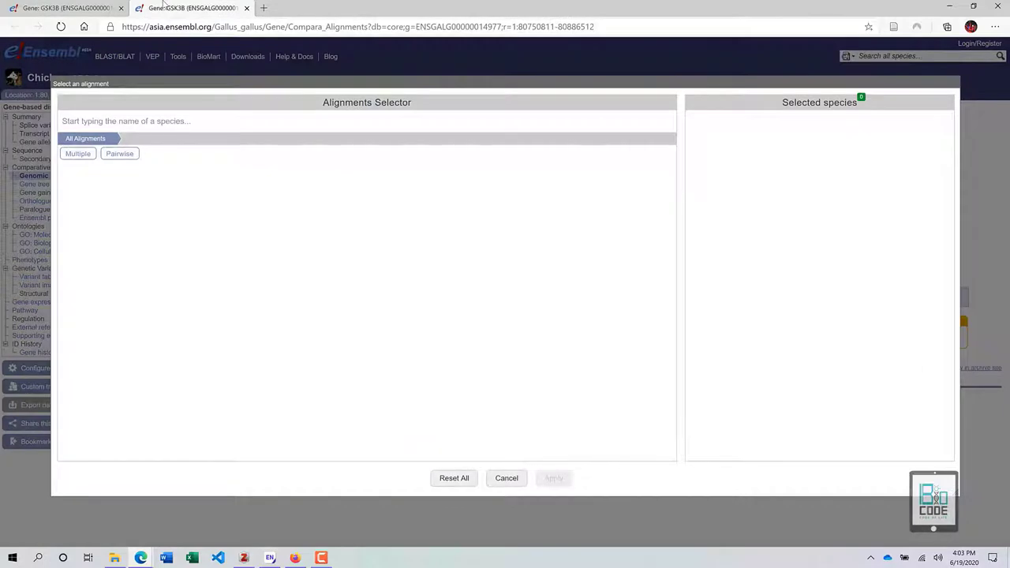
- Choose Pairwise > Other Species, tick Human, and apply the alignment
{"action": "left_click", "coordinate": [119, 153]}
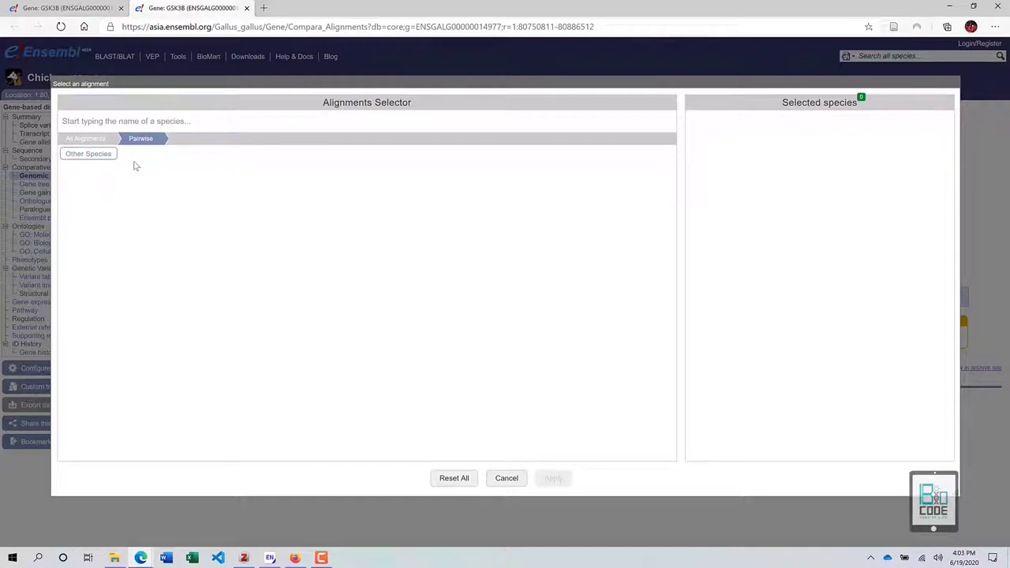
{"action": "left_click", "coordinate": [101, 154]}
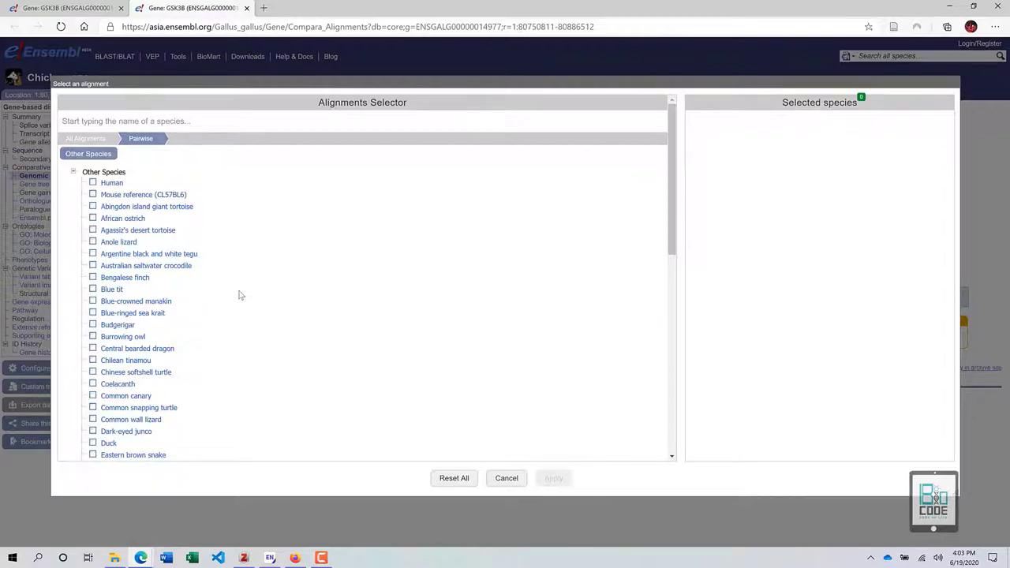
{"action": "left_click", "coordinate": [92, 182]}
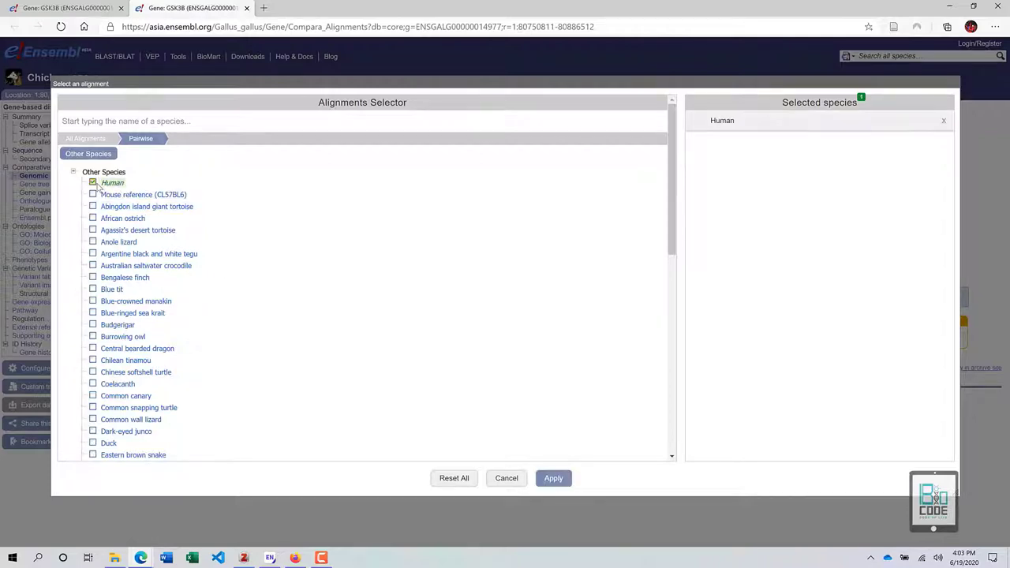
{"action": "left_click", "coordinate": [555, 479]}
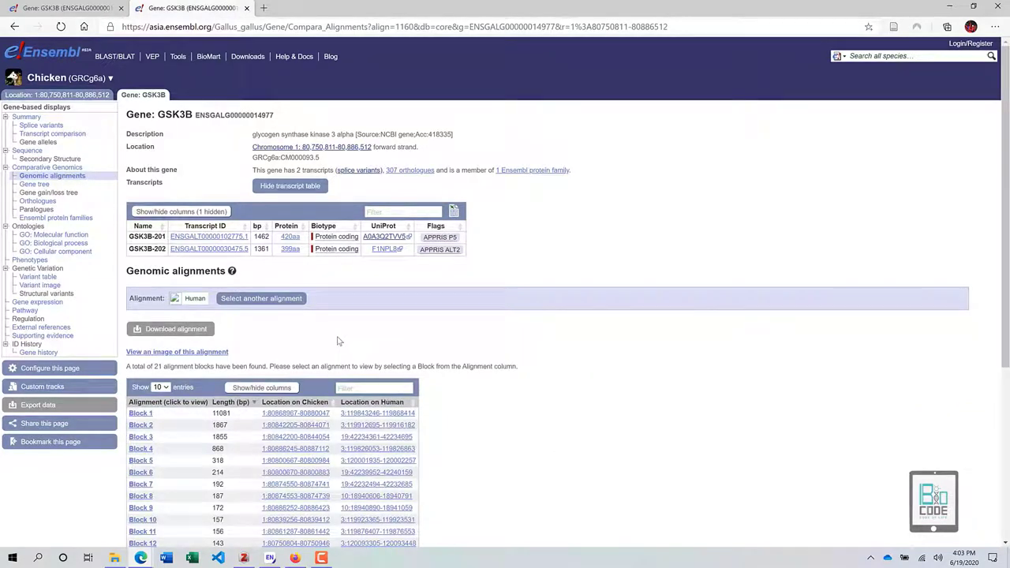
- Scroll through the chicken–human alignment image for chromosome 1:80,750,811-80,886,512
{"action": "scroll", "coordinate": [336, 341], "scroll_direction": "down", "scroll_amount": 3}
{"action": "scroll", "coordinate": [260, 226], "scroll_direction": "up", "scroll_amount": 4}
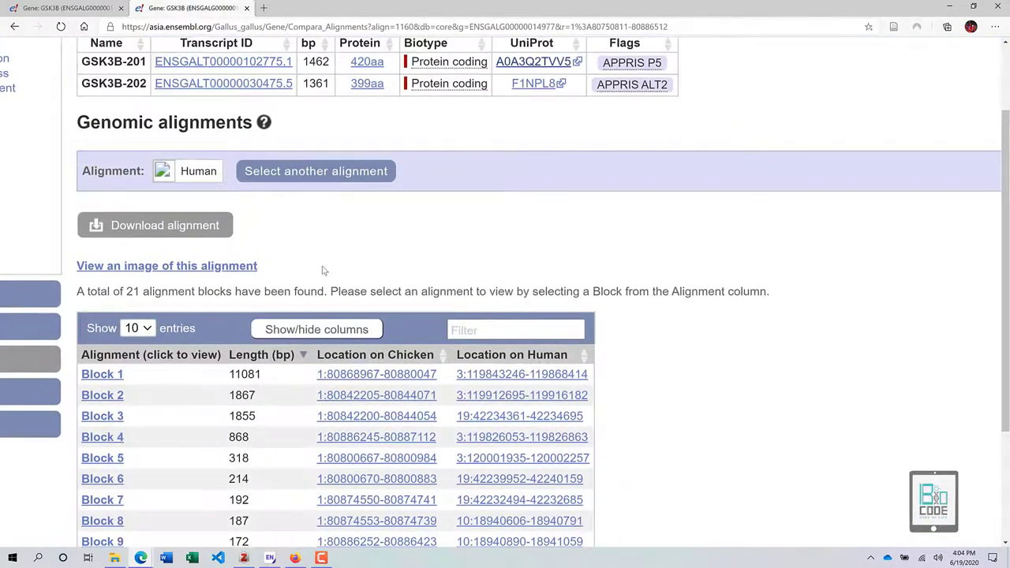
{"action": "scroll", "coordinate": [237, 252], "scroll_direction": "down", "scroll_amount": 2}
{"action": "scroll", "coordinate": [233, 253], "scroll_direction": "down", "scroll_amount": 3}
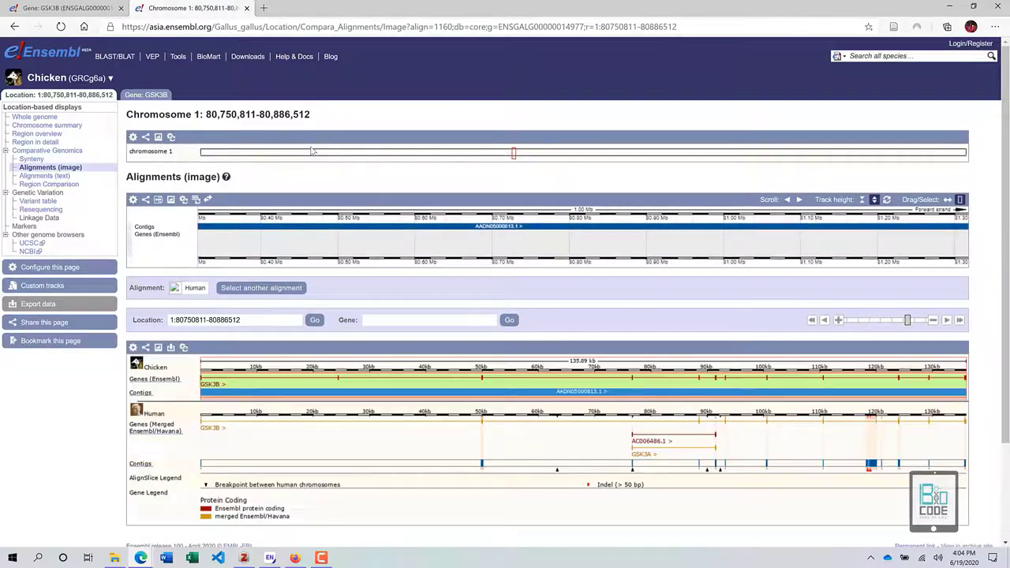
{"action": "scroll", "coordinate": [389, 300], "scroll_direction": "down", "scroll_amount": 3}
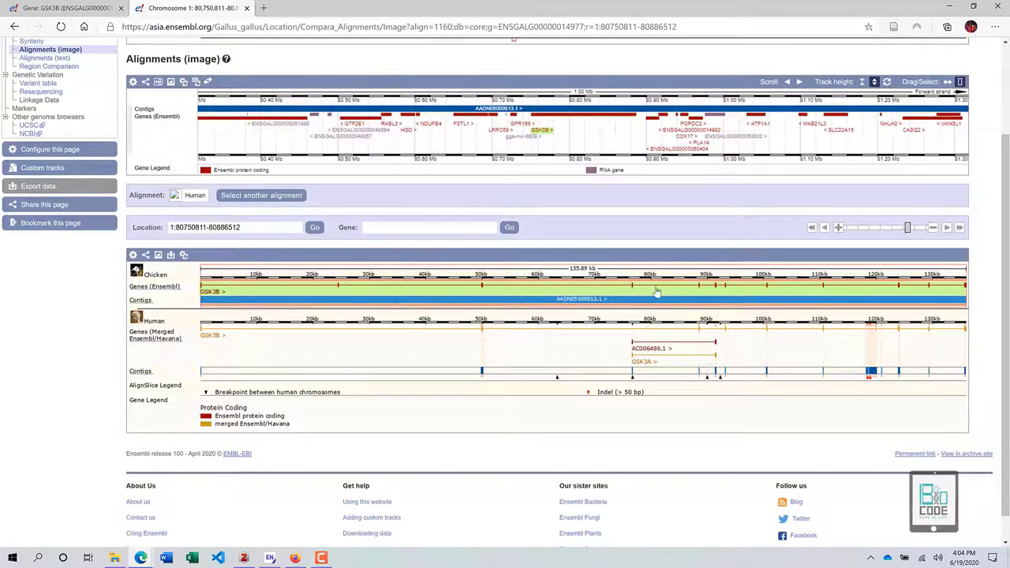
{"action": "scroll", "coordinate": [770, 375], "scroll_direction": "up", "scroll_amount": 3}
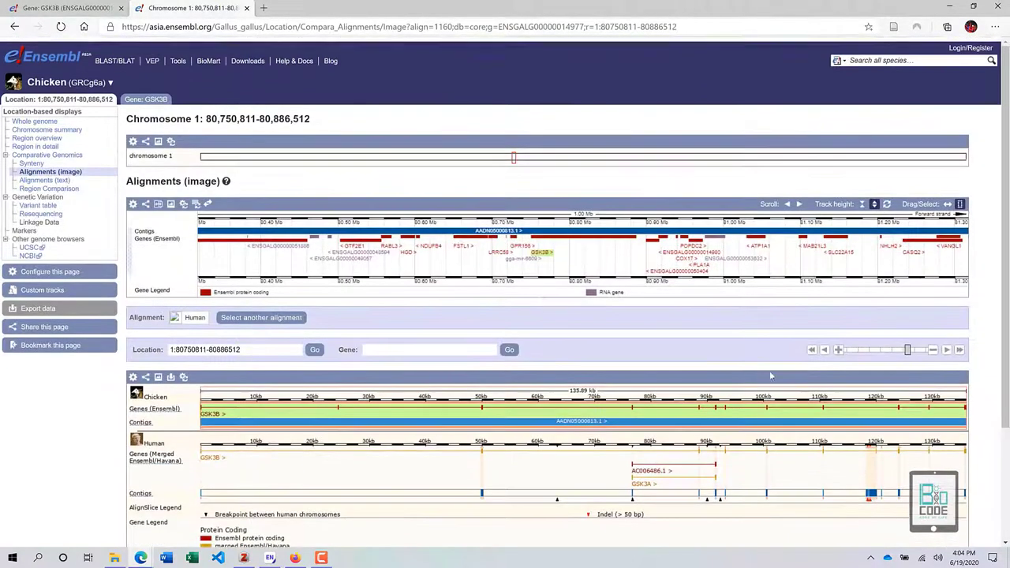
{"action": "scroll", "coordinate": [589, 334], "scroll_direction": "down", "scroll_amount": 2}
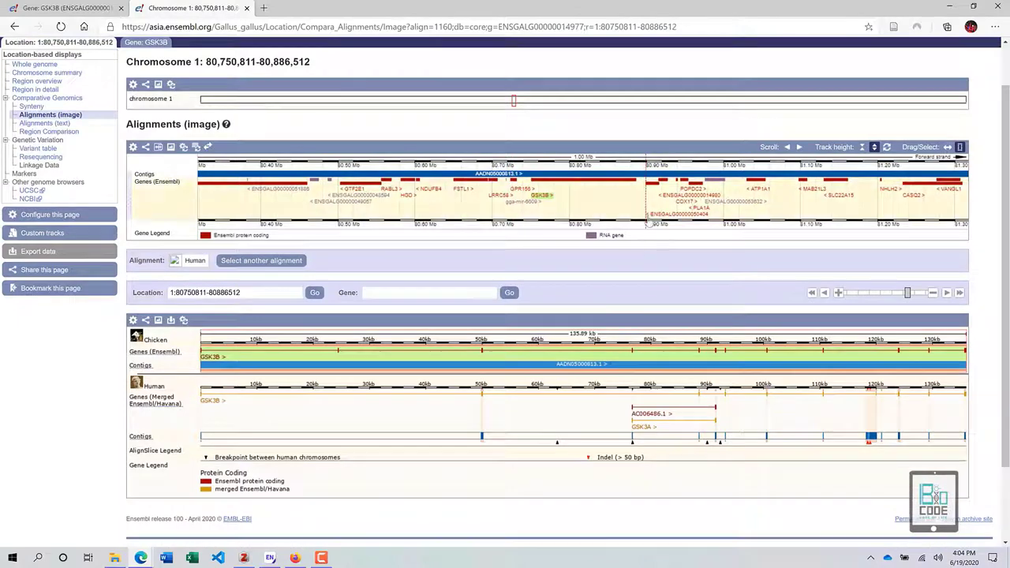
{"action": "scroll", "coordinate": [513, 419], "scroll_direction": "down", "scroll_amount": 1}
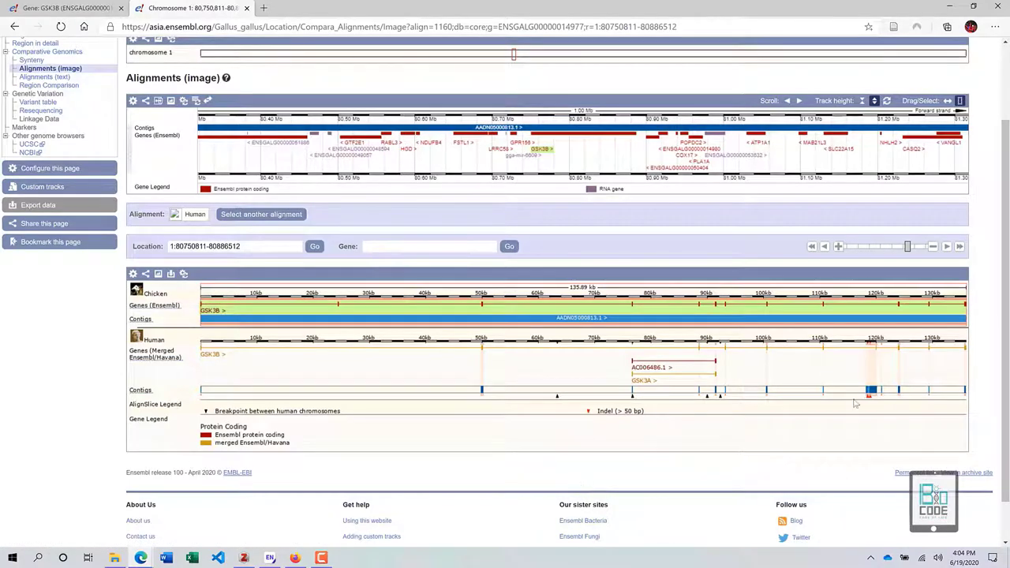
{"action": "scroll", "coordinate": [661, 423], "scroll_direction": "up", "scroll_amount": 3}
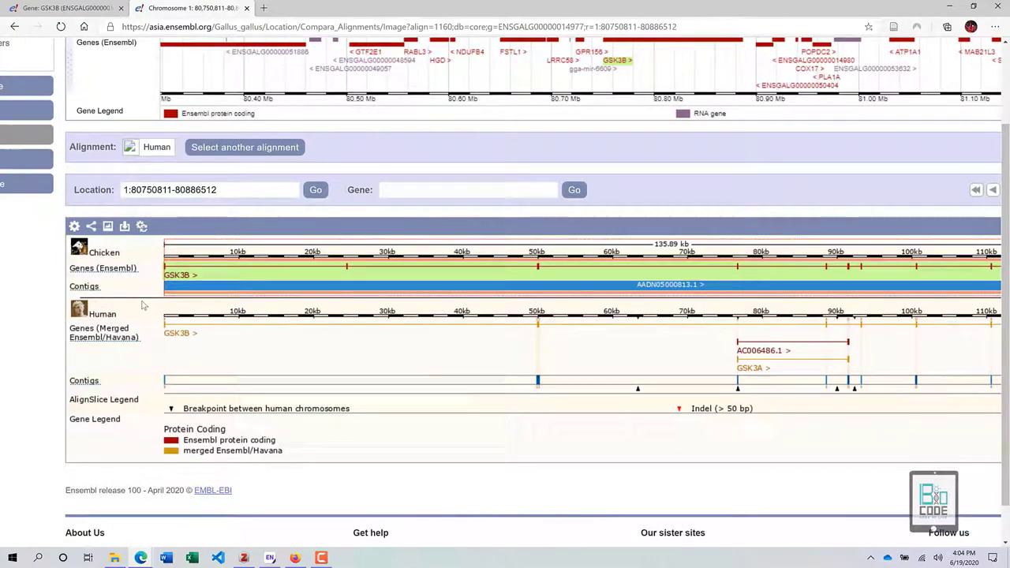
{"action": "scroll", "coordinate": [172, 315], "scroll_direction": "down", "scroll_amount": 3}
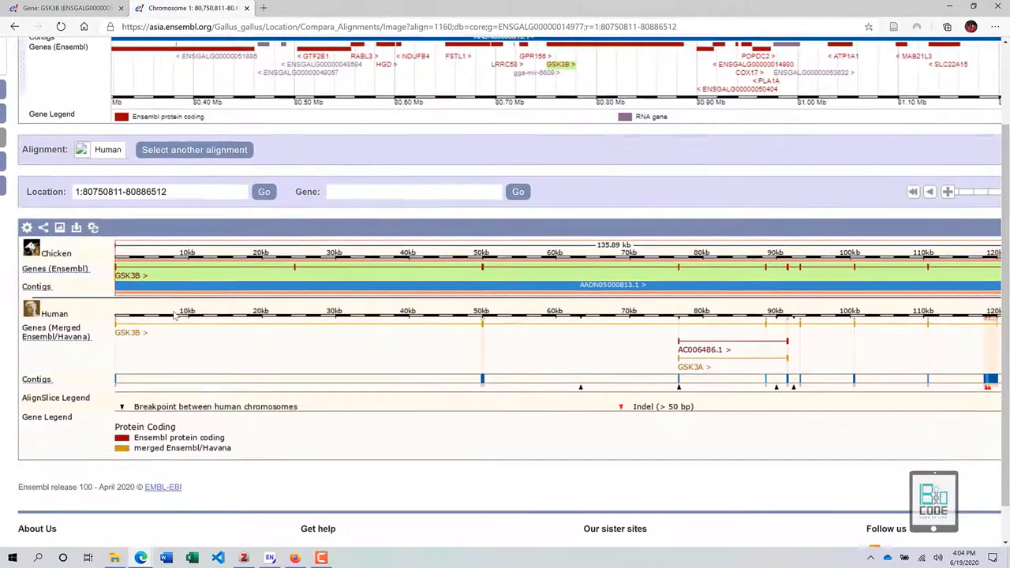
{"action": "scroll", "coordinate": [174, 315], "scroll_direction": "down", "scroll_amount": 1}
{"action": "scroll", "coordinate": [174, 316], "scroll_direction": "up", "scroll_amount": 3}
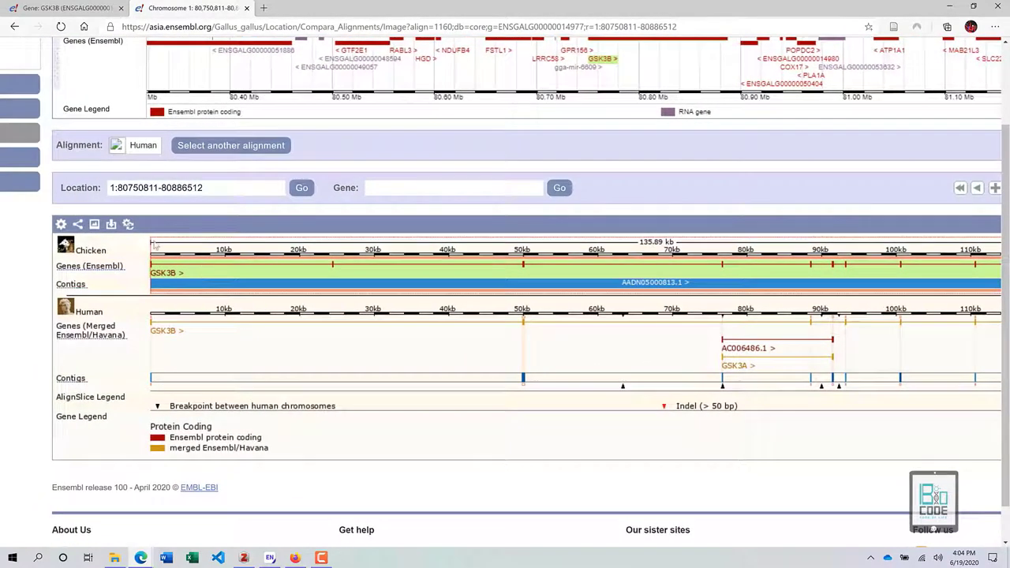
{"action": "scroll", "coordinate": [147, 325], "scroll_direction": "down", "scroll_amount": 1}
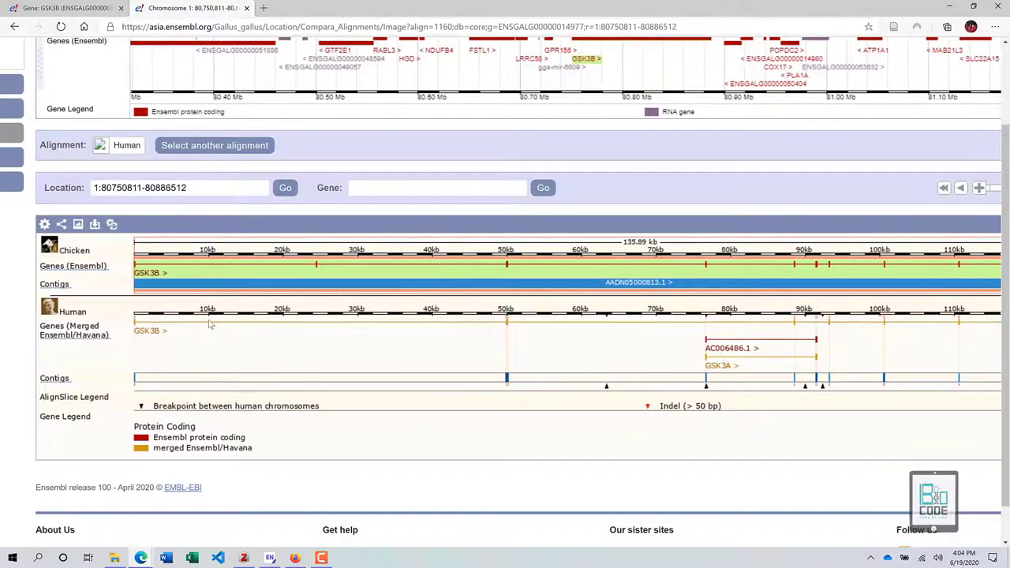
{"action": "scroll", "coordinate": [162, 343], "scroll_direction": "down", "scroll_amount": 1}
{"action": "scroll", "coordinate": [165, 346], "scroll_direction": "down", "scroll_amount": 1}
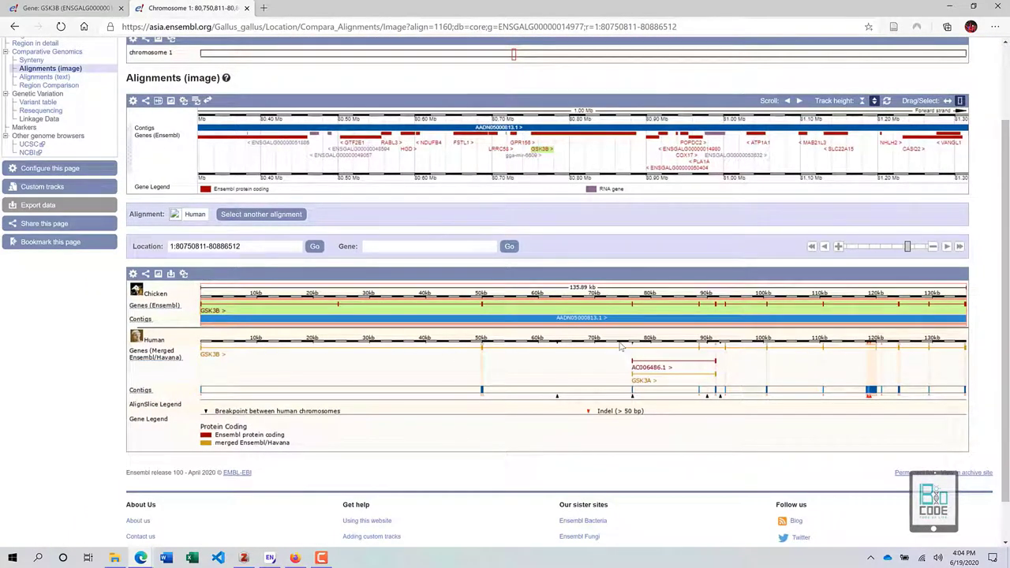
{"action": "scroll", "coordinate": [288, 328], "scroll_direction": "up", "scroll_amount": 2}
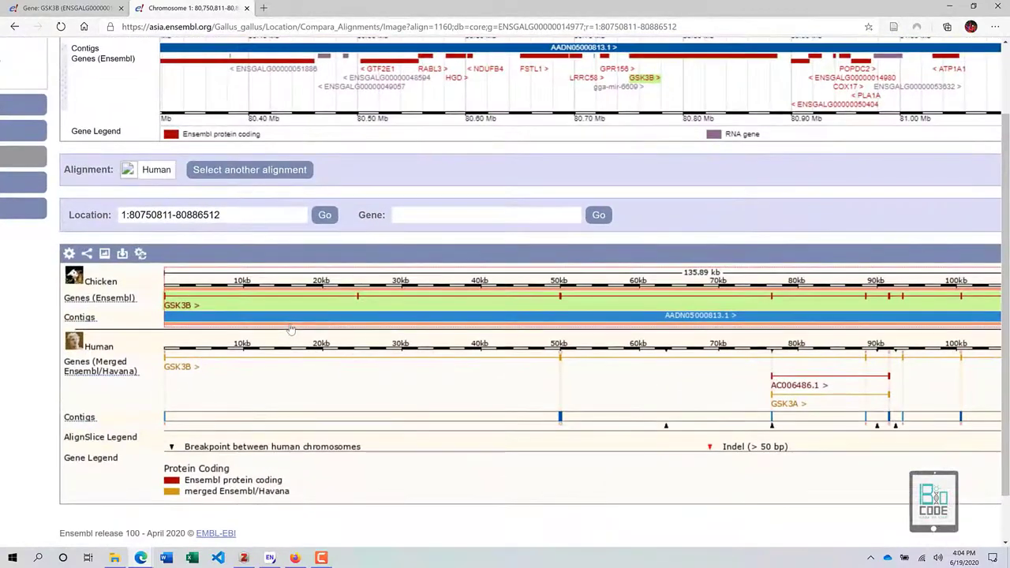
{"action": "scroll", "coordinate": [244, 493], "scroll_direction": "up", "scroll_amount": 2}
{"action": "scroll", "coordinate": [213, 402], "scroll_direction": "down", "scroll_amount": 1}
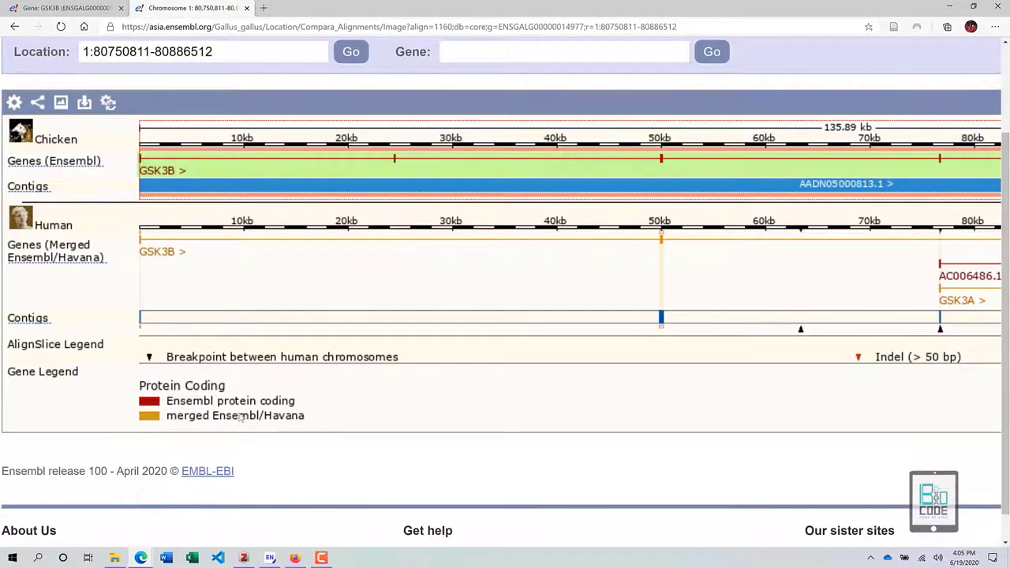
{"action": "scroll", "coordinate": [197, 404], "scroll_direction": "up", "scroll_amount": 1}
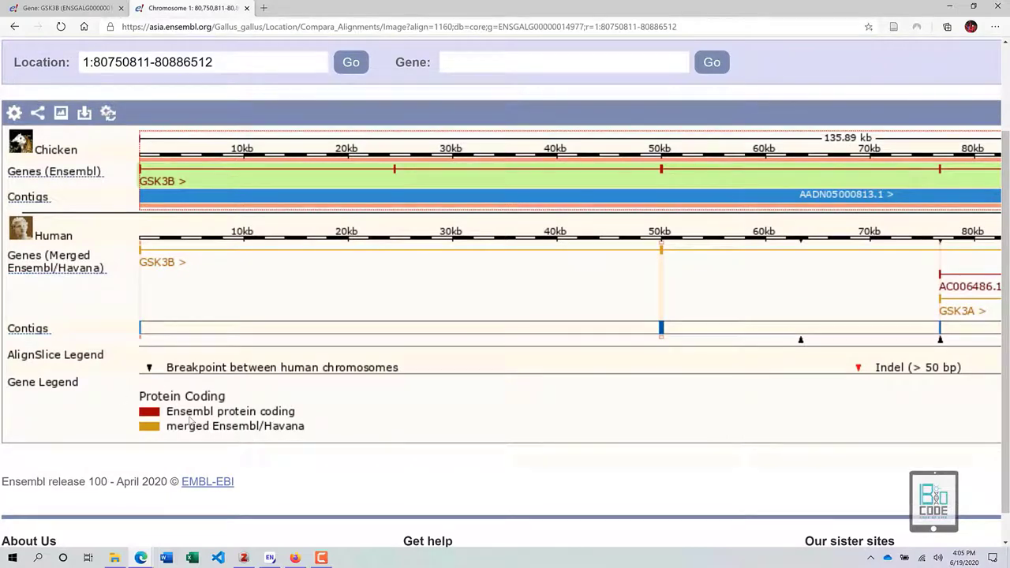
{"action": "scroll", "coordinate": [192, 422], "scroll_direction": "up", "scroll_amount": 2}
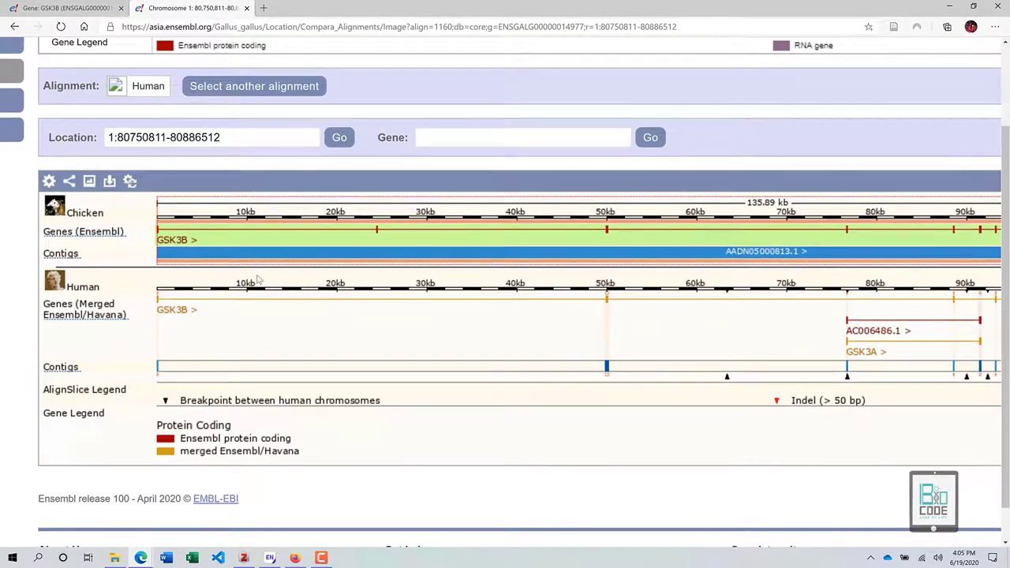
{"action": "scroll", "coordinate": [519, 308], "scroll_direction": "right", "scroll_amount": 5}
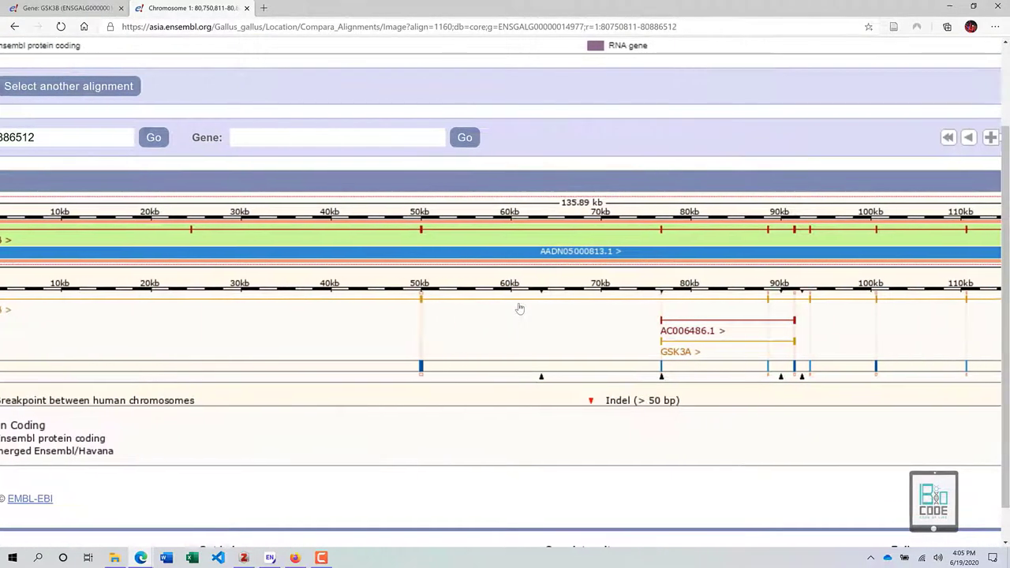
{"action": "scroll", "coordinate": [519, 307], "scroll_direction": "left", "scroll_amount": 2}
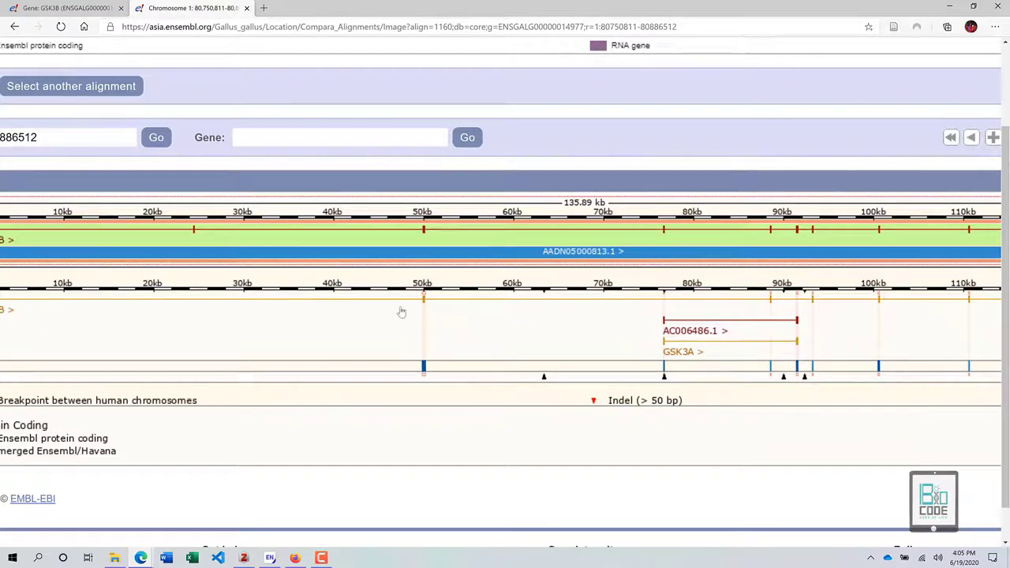
{"action": "scroll", "coordinate": [413, 304], "scroll_direction": "up", "scroll_amount": 5, "text": "ctrl"}
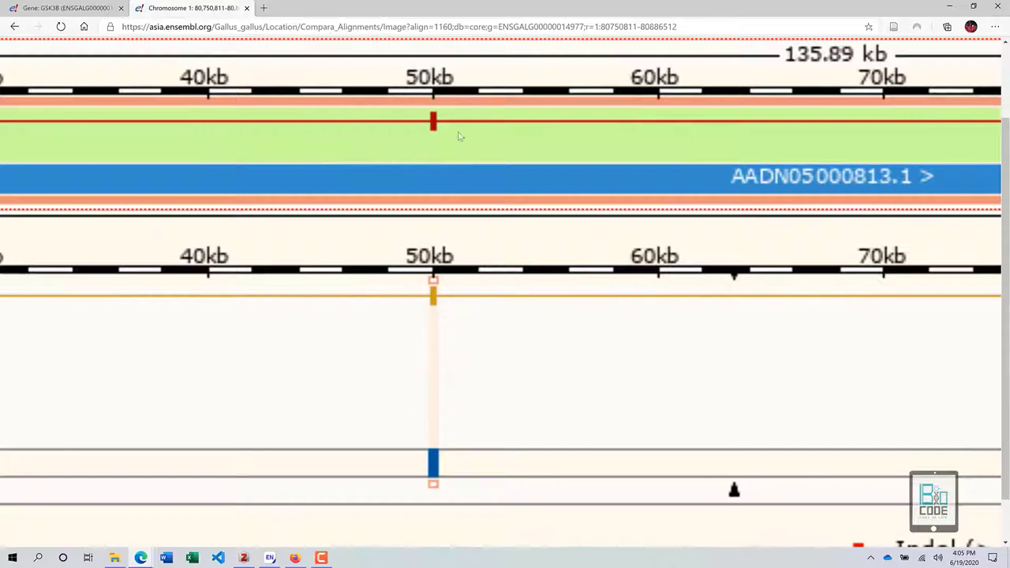
{"action": "scroll", "coordinate": [442, 111], "scroll_direction": "down", "scroll_amount": 5, "text": "ctrl"}
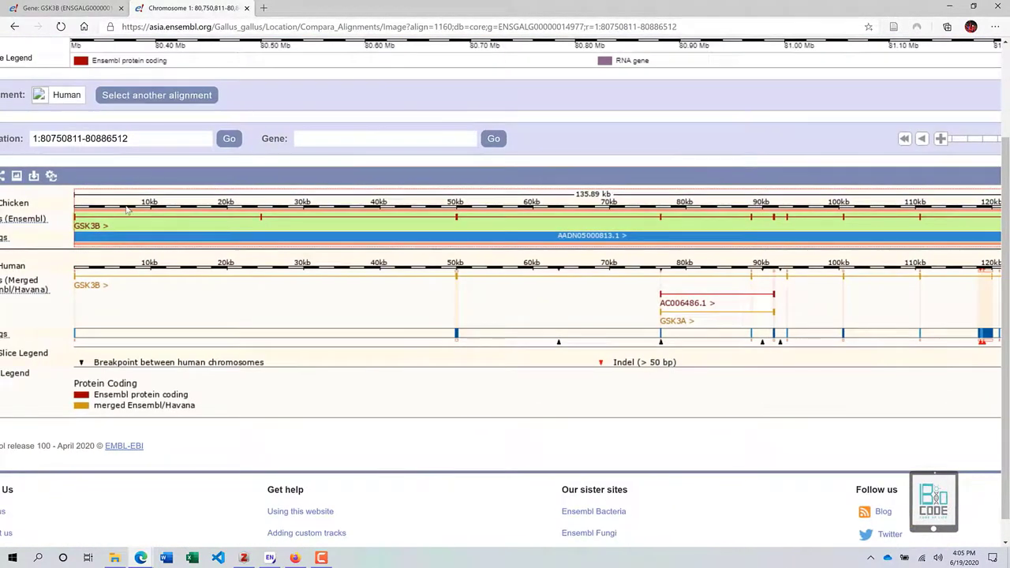
{"action": "scroll", "coordinate": [124, 209], "scroll_direction": "right", "scroll_amount": 5}
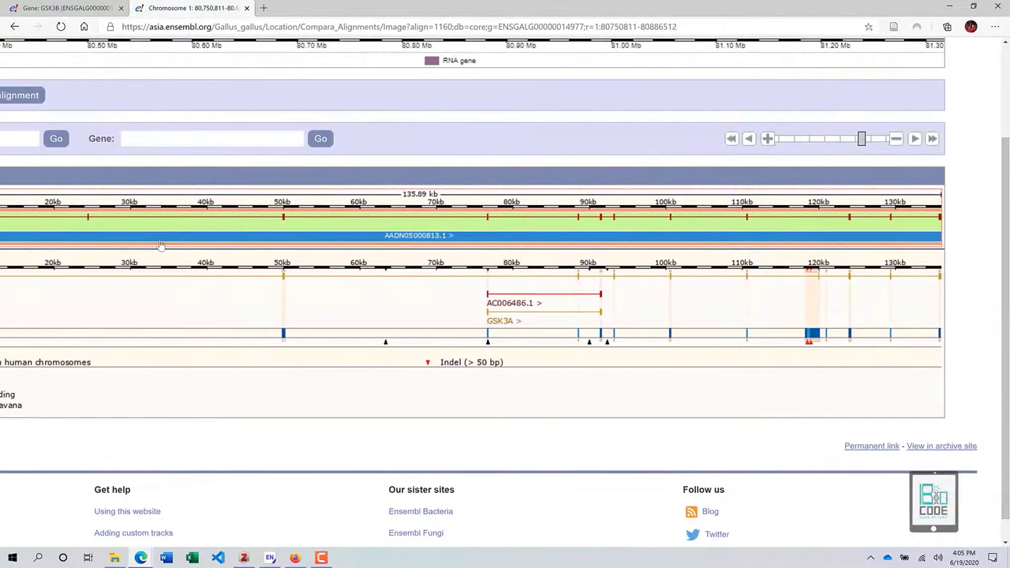
{"action": "scroll", "coordinate": [636, 251], "scroll_direction": "up", "scroll_amount": 4, "text": "ctrl"}
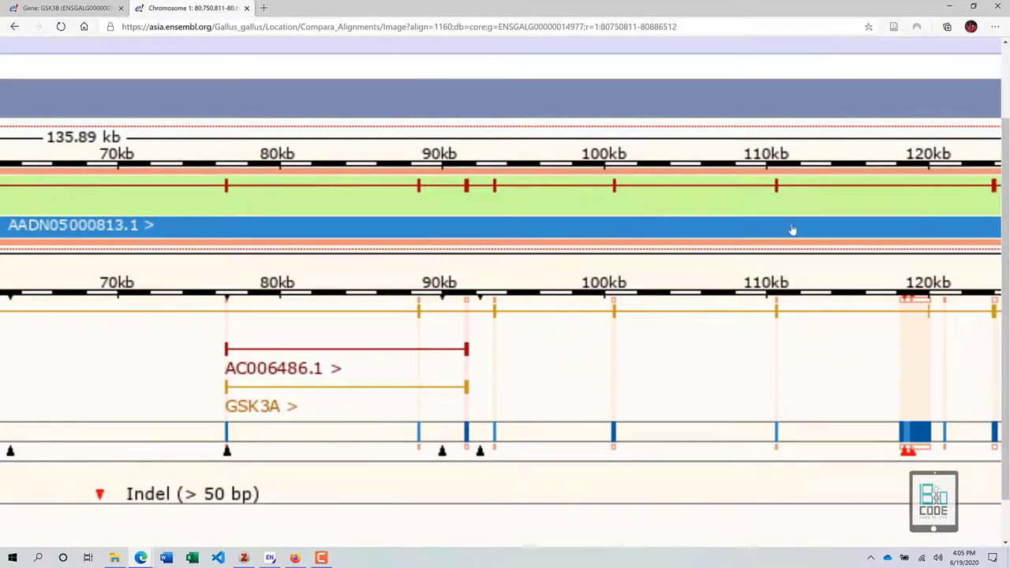
{"action": "scroll", "coordinate": [793, 230], "scroll_direction": "right", "scroll_amount": 3}
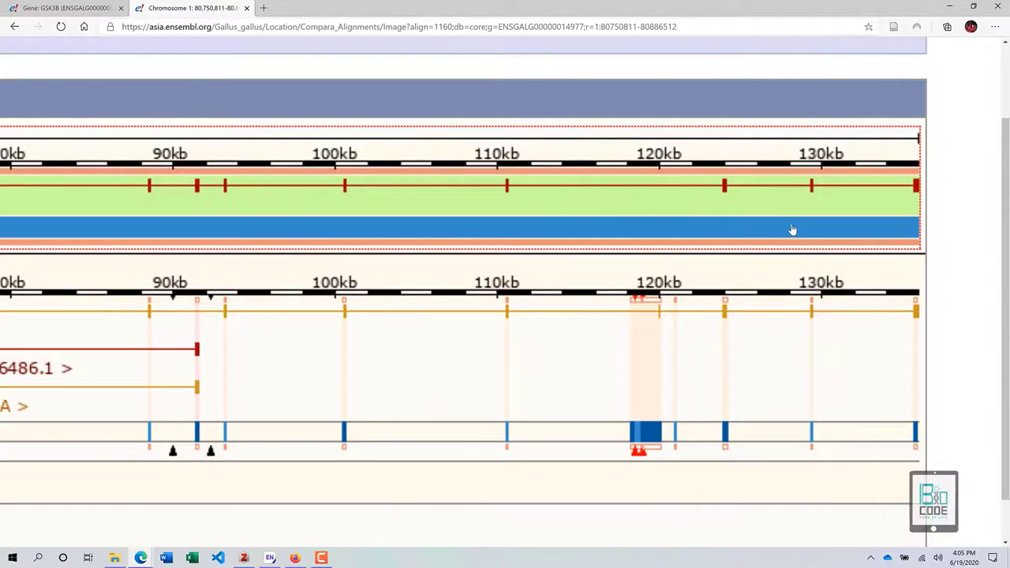
{"action": "scroll", "coordinate": [793, 230], "scroll_direction": "right", "scroll_amount": 1}
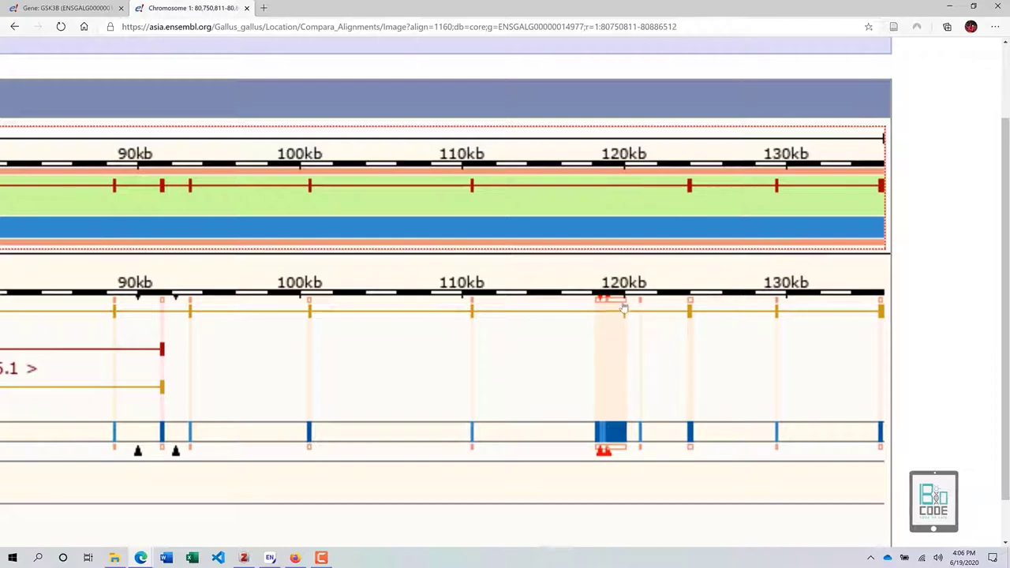
{"action": "scroll", "coordinate": [614, 190], "scroll_direction": "left", "scroll_amount": 3}
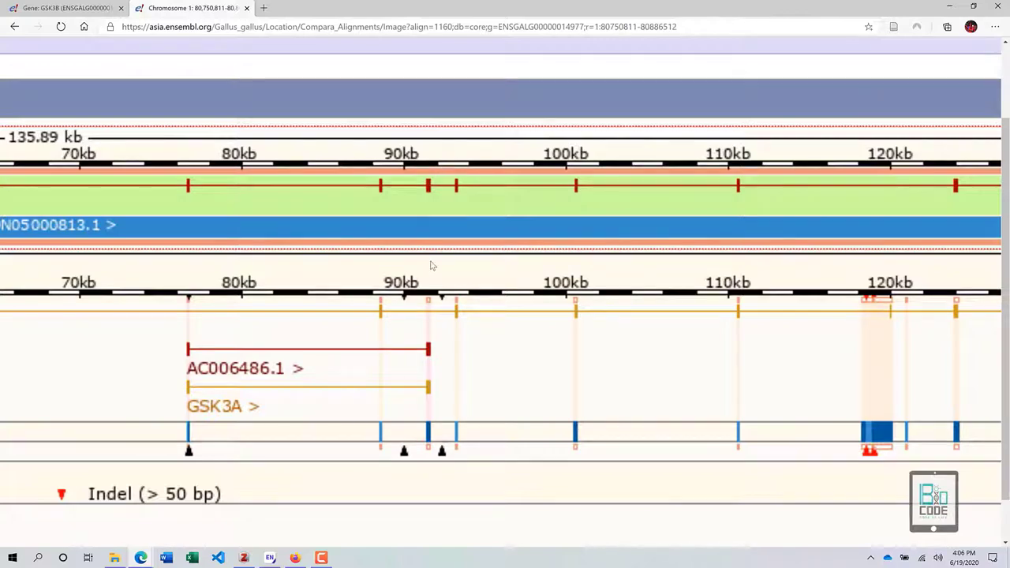
{"action": "key", "text": "ctrl+0"}
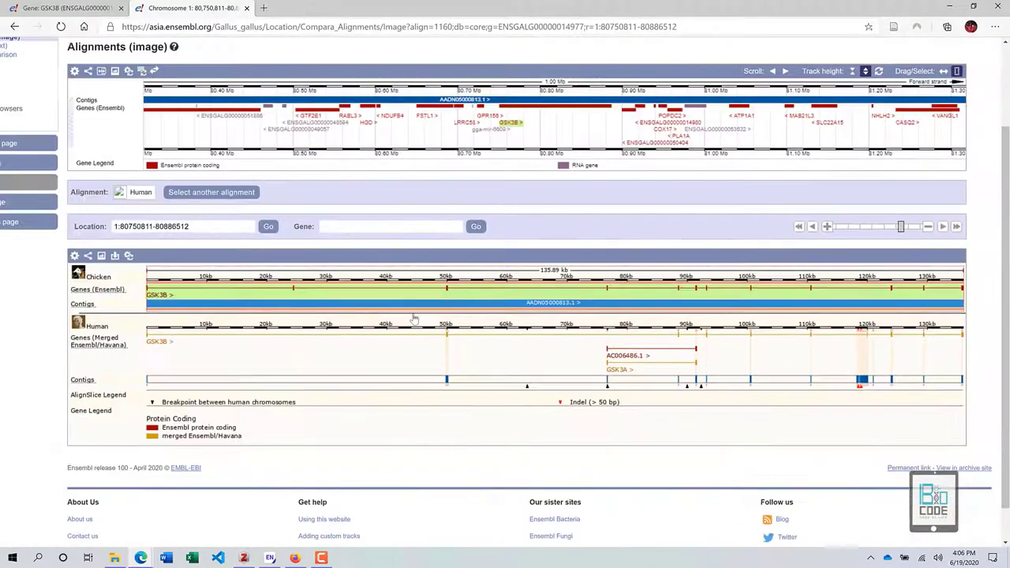
{"action": "scroll", "coordinate": [473, 379], "scroll_direction": "up", "scroll_amount": 1}
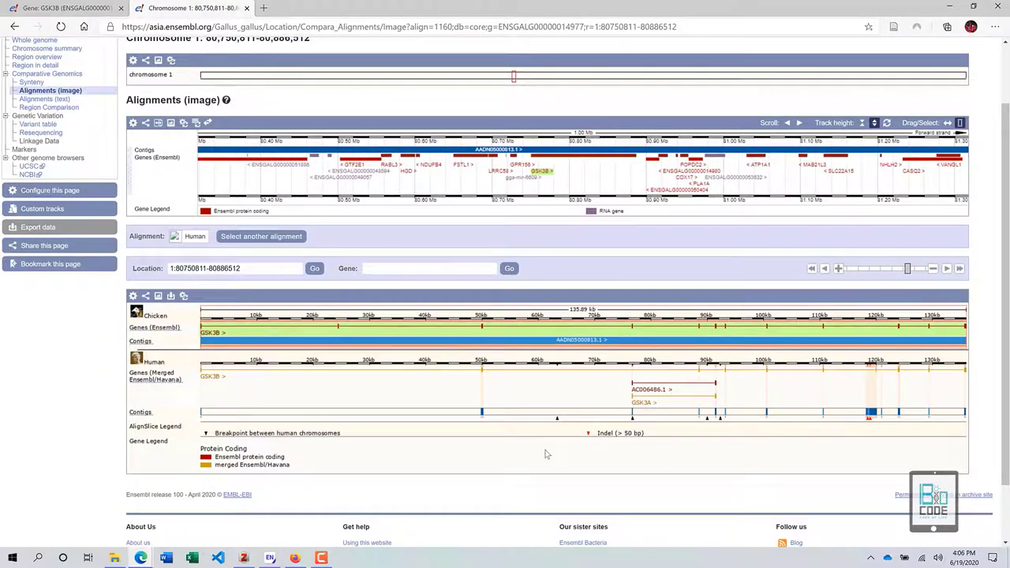
{"action": "key", "text": "ctrl+plus"}
{"action": "key", "text": "ctrl+plus"}
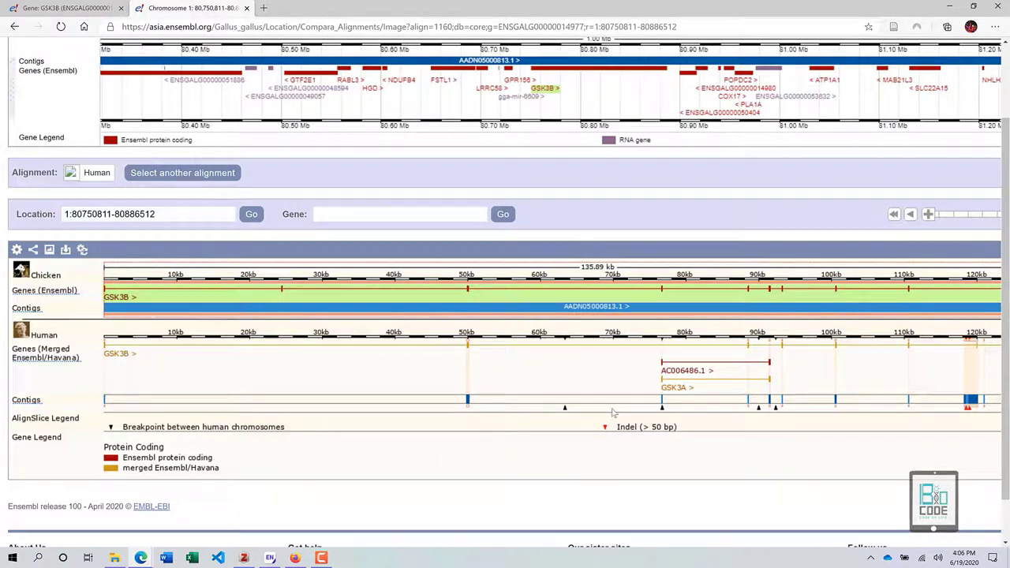
{"action": "scroll", "coordinate": [632, 452], "scroll_direction": "right", "scroll_amount": 1}
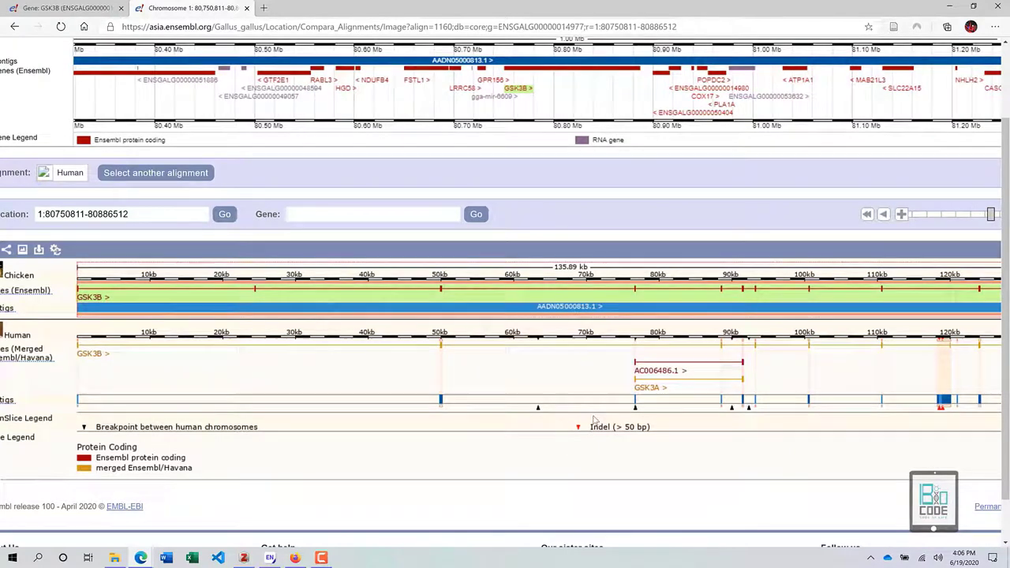
{"action": "scroll", "coordinate": [622, 437], "scroll_direction": "right", "scroll_amount": 4}
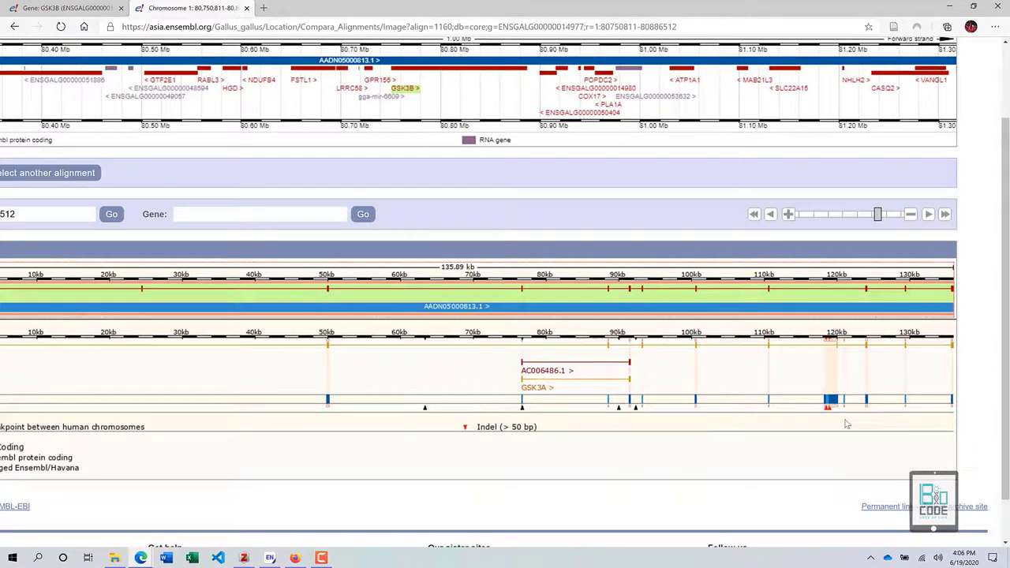
{"action": "scroll", "coordinate": [521, 456], "scroll_direction": "up", "scroll_amount": 3}
{"action": "scroll", "coordinate": [521, 455], "scroll_direction": "right", "scroll_amount": 6}
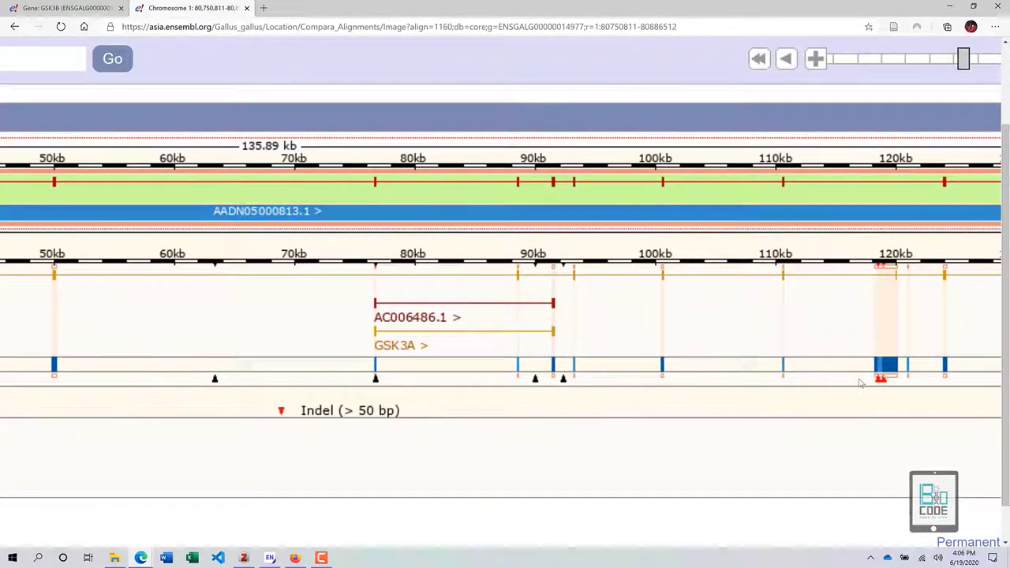
{"action": "scroll", "coordinate": [497, 368], "scroll_direction": "down", "scroll_amount": 4}
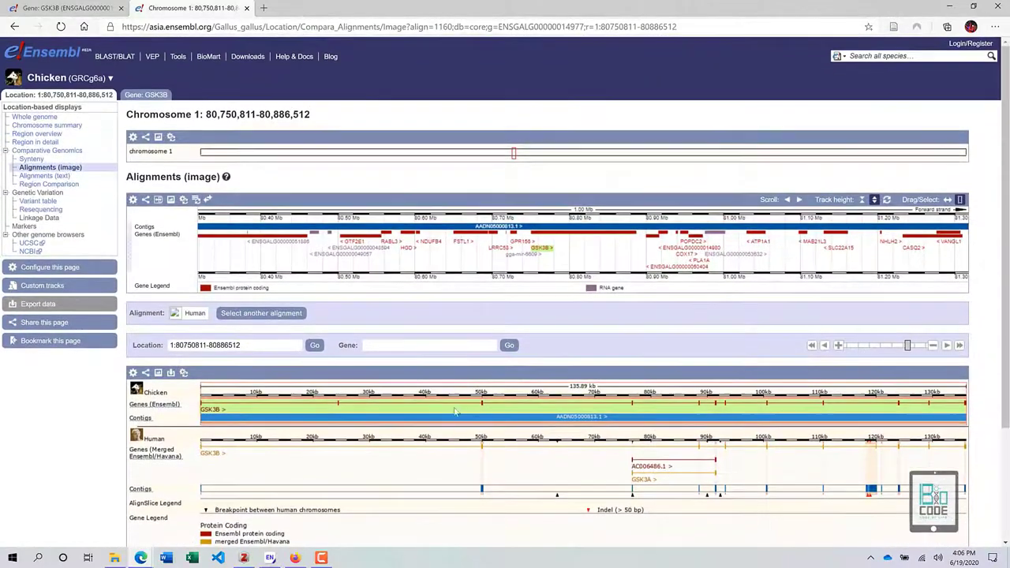
{"action": "scroll", "coordinate": [336, 414], "scroll_direction": "down", "scroll_amount": 2}
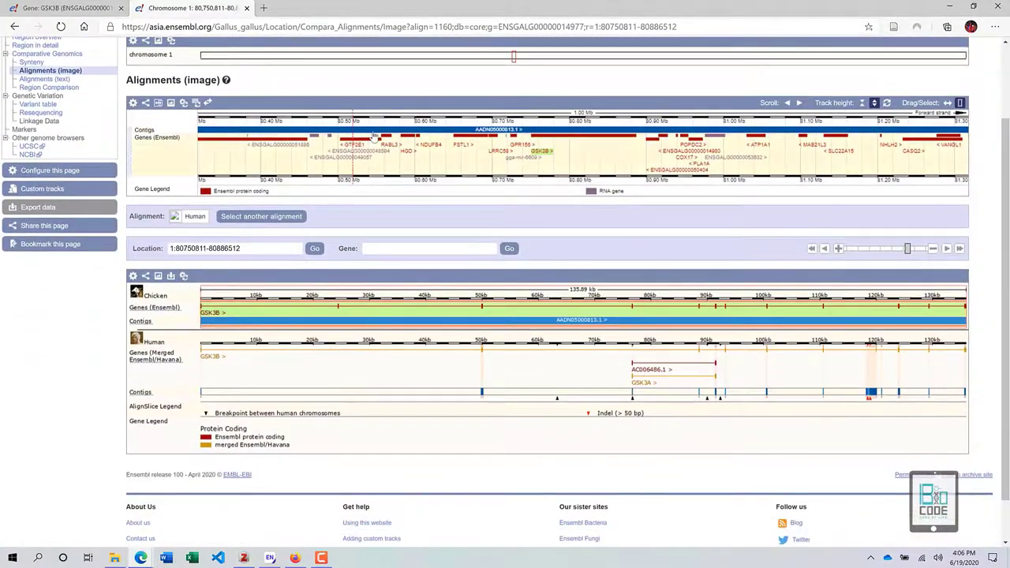
{"action": "scroll", "coordinate": [297, 327], "scroll_direction": "up", "scroll_amount": 2}
- Go back to Genomic alignments and scan the 21 blocks on human chromosomes 3, 19, 10
{"action": "left_click", "coordinate": [14, 26]}
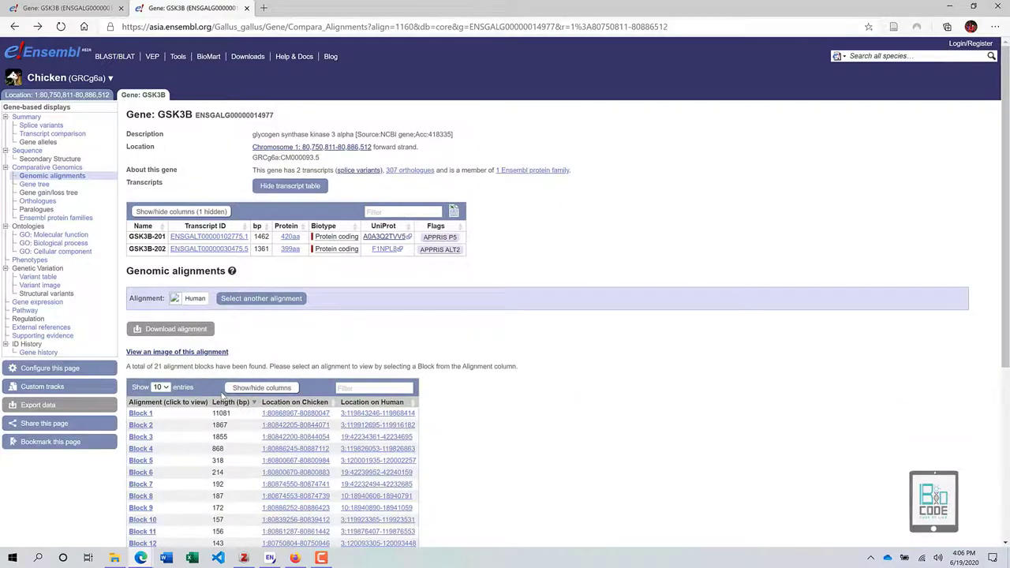
{"action": "scroll", "coordinate": [215, 398], "scroll_direction": "down", "scroll_amount": 3}
{"action": "scroll", "coordinate": [139, 268], "scroll_direction": "up", "scroll_amount": 4, "text": "ctrl"}
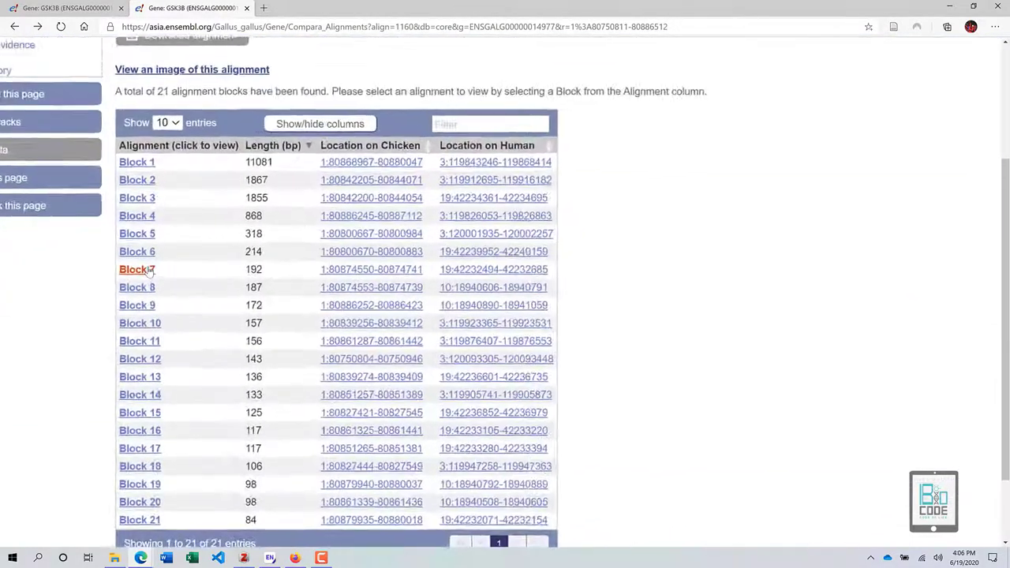
{"action": "scroll", "coordinate": [149, 270], "scroll_direction": "down", "scroll_amount": 1, "text": "ctrl"}
{"action": "scroll", "coordinate": [146, 269], "scroll_direction": "up", "scroll_amount": 1}
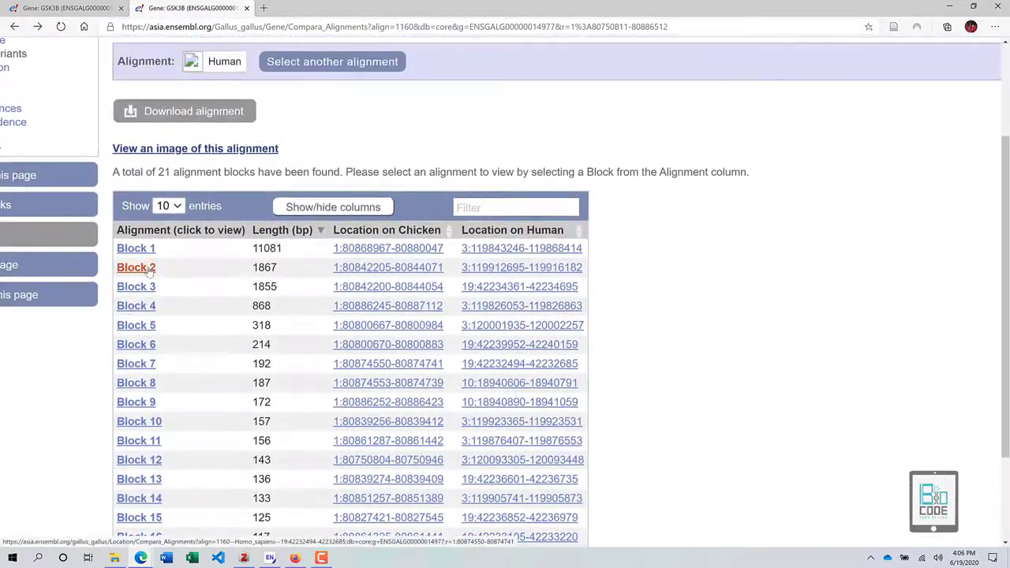
{"action": "scroll", "coordinate": [252, 367], "scroll_direction": "up", "scroll_amount": 3}
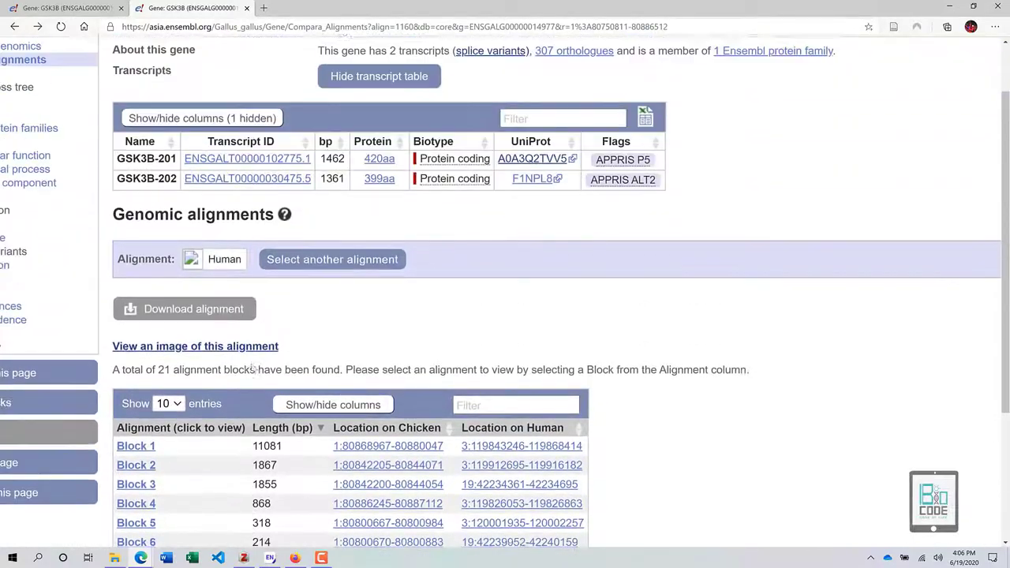
{"action": "scroll", "coordinate": [351, 259], "scroll_direction": "down", "scroll_amount": 4}
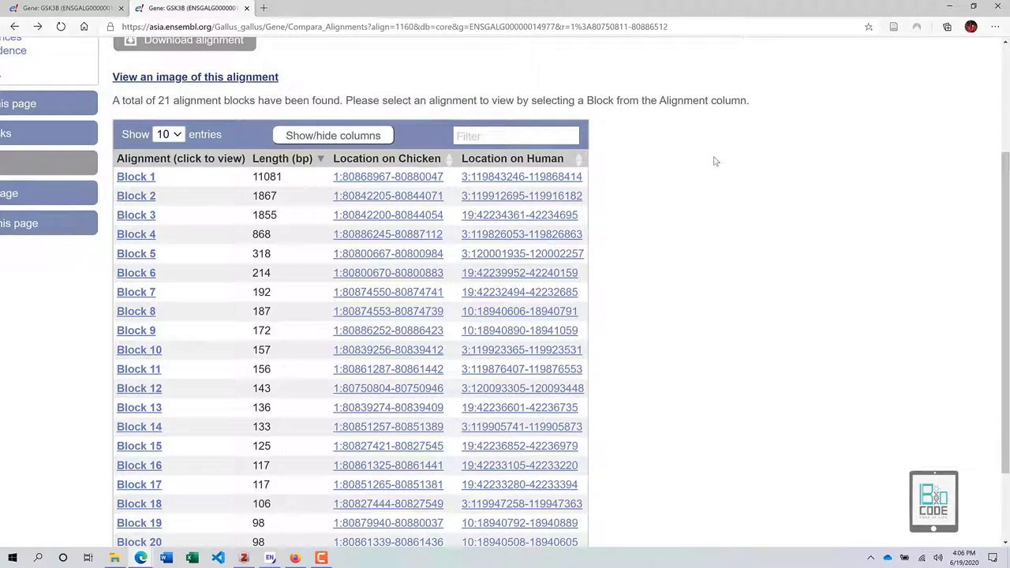
{"action": "scroll", "coordinate": [713, 161], "scroll_direction": "up", "scroll_amount": 6}
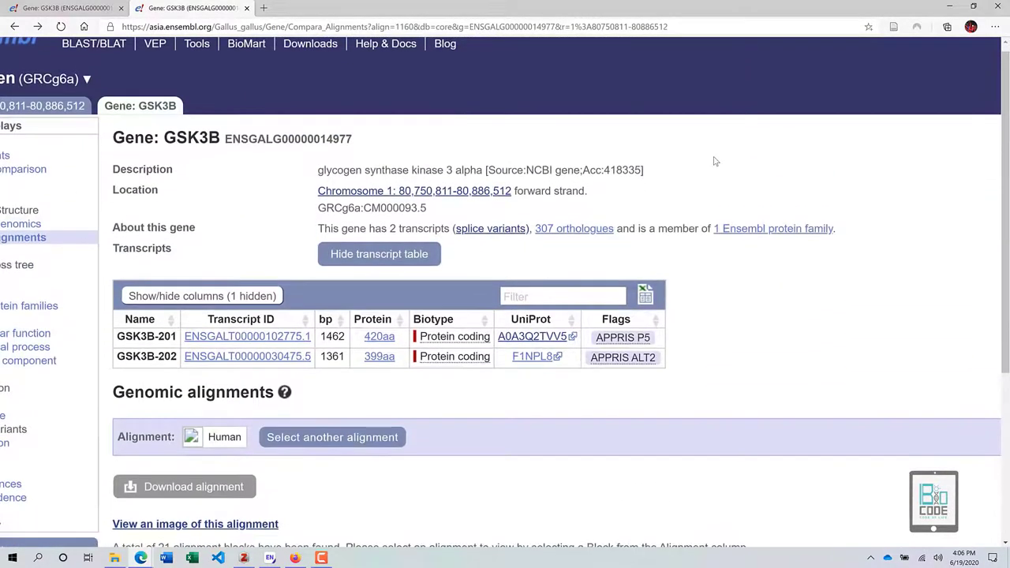
{"action": "scroll", "coordinate": [467, 396], "scroll_direction": "down", "scroll_amount": 2}
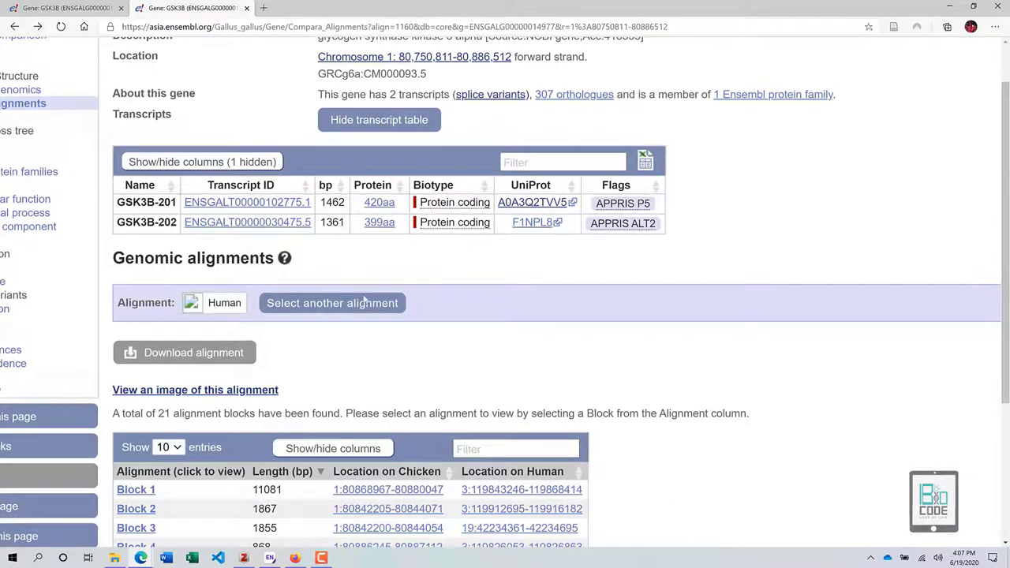
- Highlight the 1462 bp length and the 201 in GSK3B-201 in the transcript table
{"action": "left_click_drag", "start_coordinate": [321, 207], "coordinate": [346, 207]}
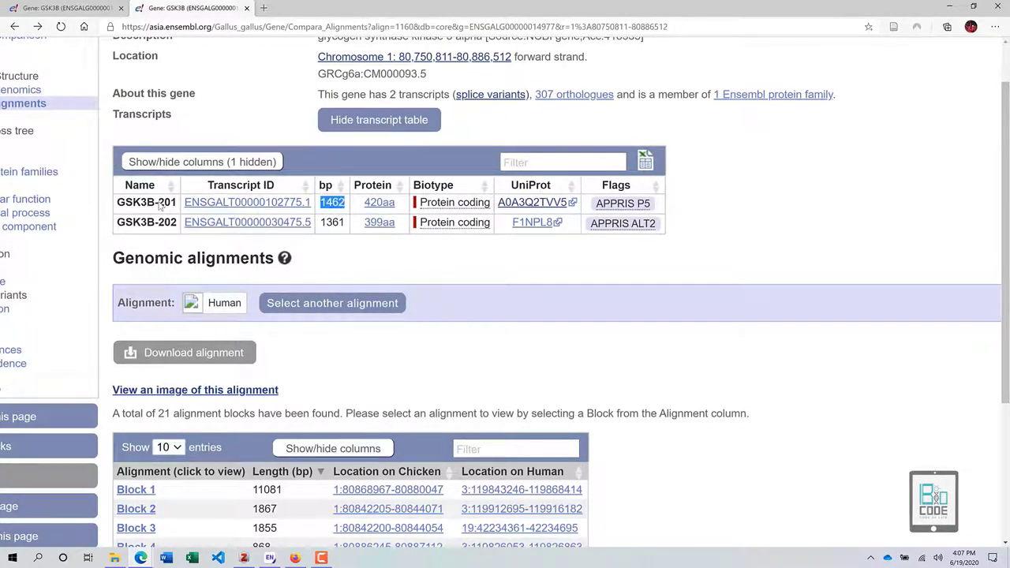
{"action": "left_click_drag", "start_coordinate": [158, 204], "coordinate": [179, 205]}
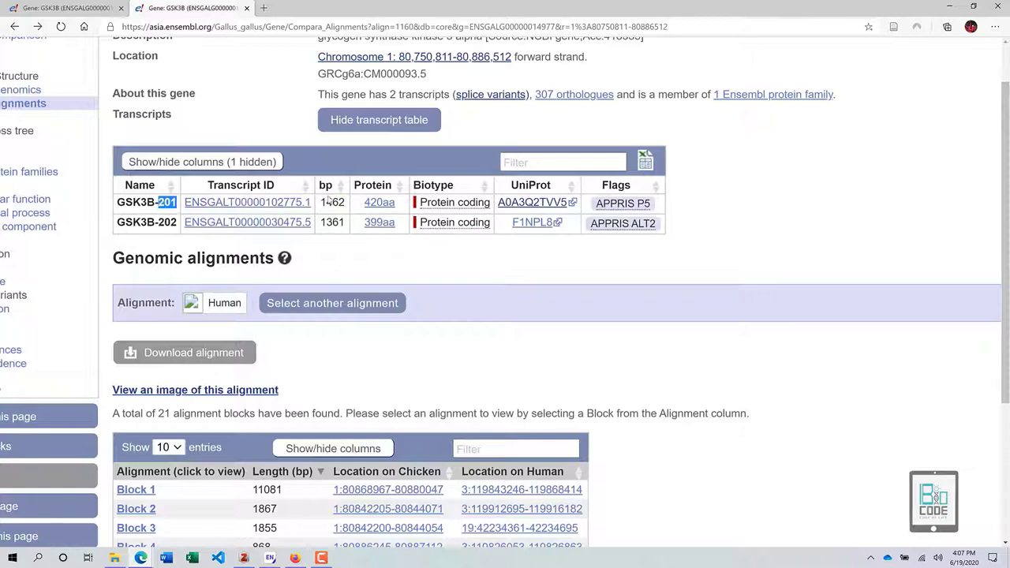
{"action": "left_click_drag", "start_coordinate": [319, 202], "coordinate": [349, 205]}
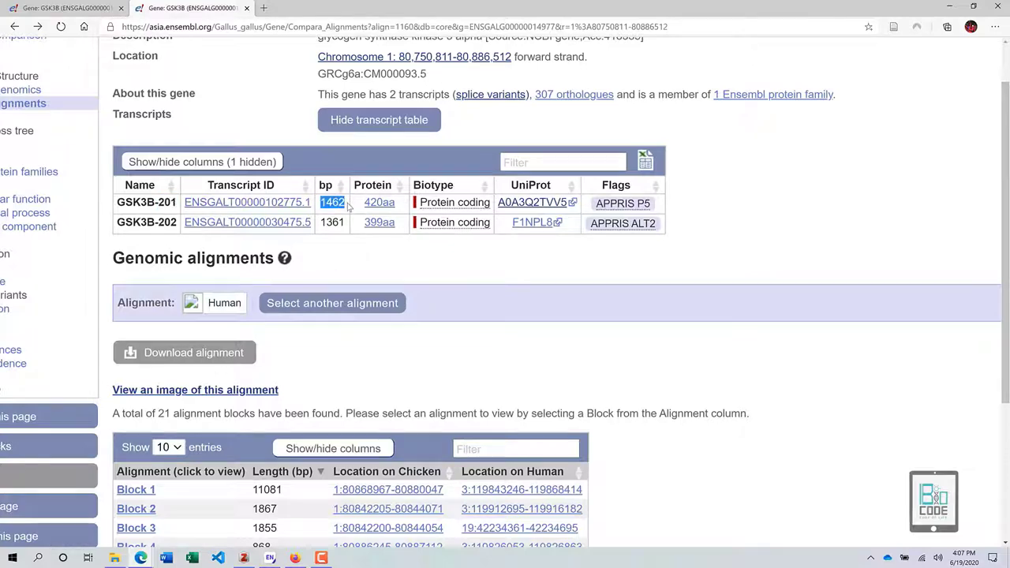
{"action": "scroll", "coordinate": [338, 359], "scroll_direction": "down", "scroll_amount": 3}
{"action": "scroll", "coordinate": [268, 316], "scroll_direction": "up", "scroll_amount": 2}
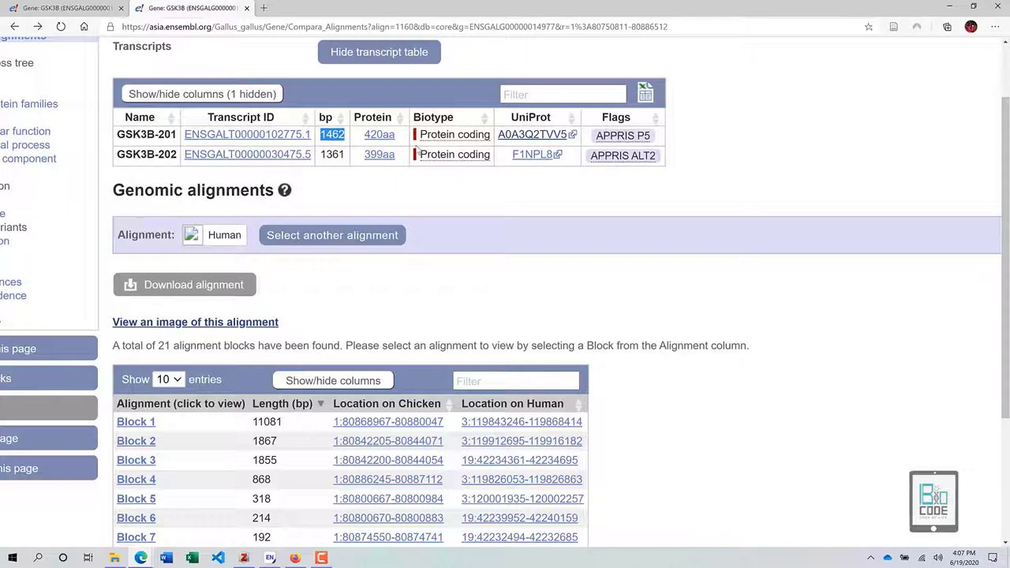
{"action": "scroll", "coordinate": [416, 149], "scroll_direction": "up", "scroll_amount": 1}
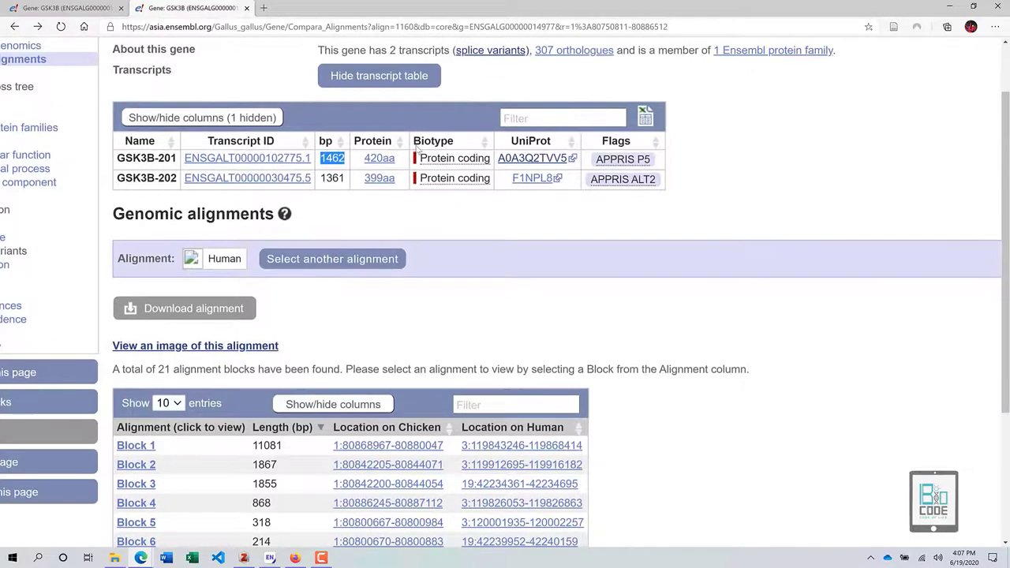
{"action": "scroll", "coordinate": [332, 171], "scroll_direction": "down", "scroll_amount": 2}
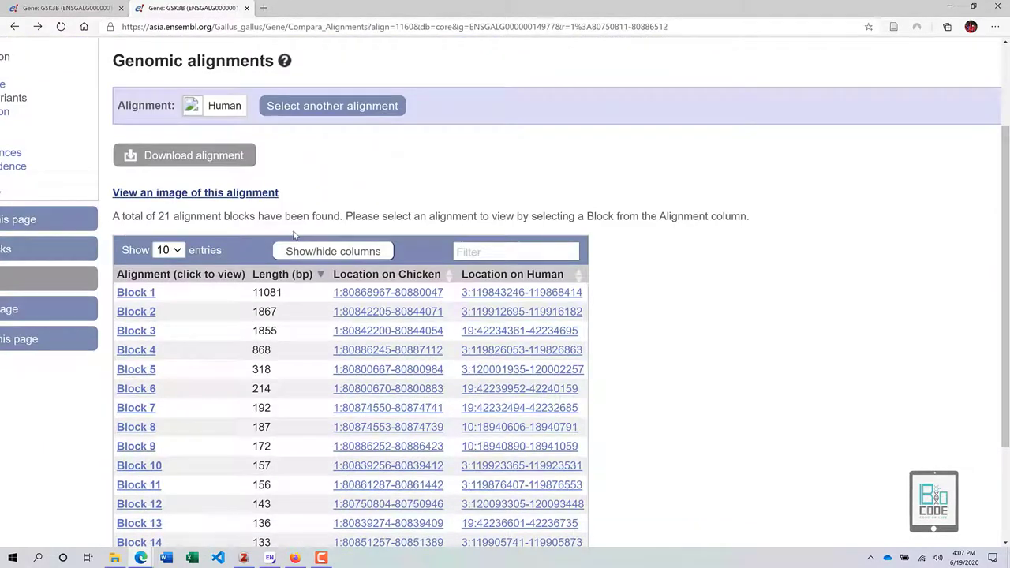
{"action": "scroll", "coordinate": [294, 236], "scroll_direction": "down", "scroll_amount": 2}
{"action": "scroll", "coordinate": [278, 133], "scroll_direction": "up", "scroll_amount": 2}
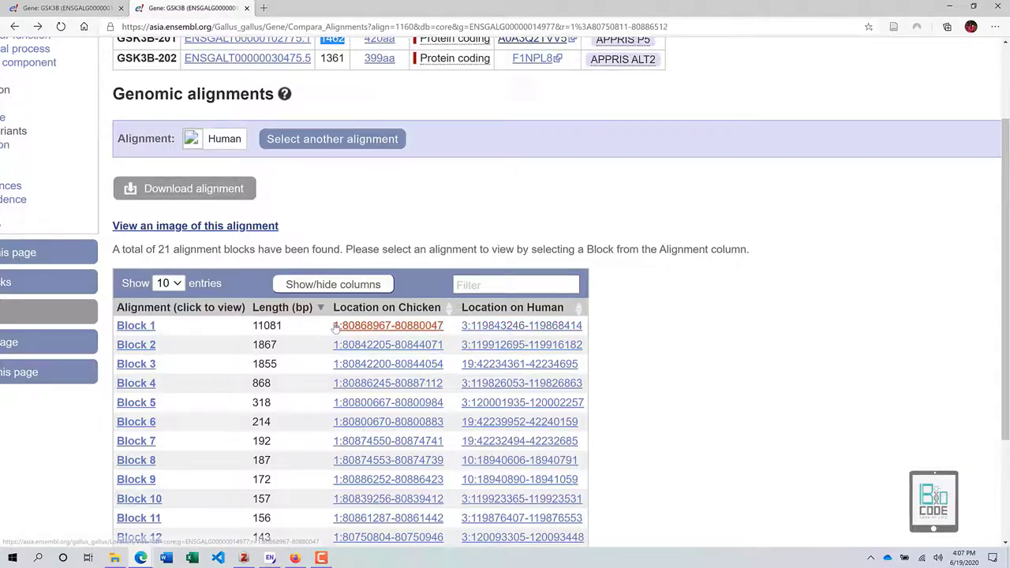
- Zoom out to fit the Blocks table and open Block 1's alignment
{"action": "key", "text": "ctrl+minus"}
{"action": "key", "text": "ctrl+minus"}
{"action": "key", "text": "ctrl+minus"}
{"action": "scroll", "coordinate": [144, 376], "scroll_direction": "down", "scroll_amount": 2}
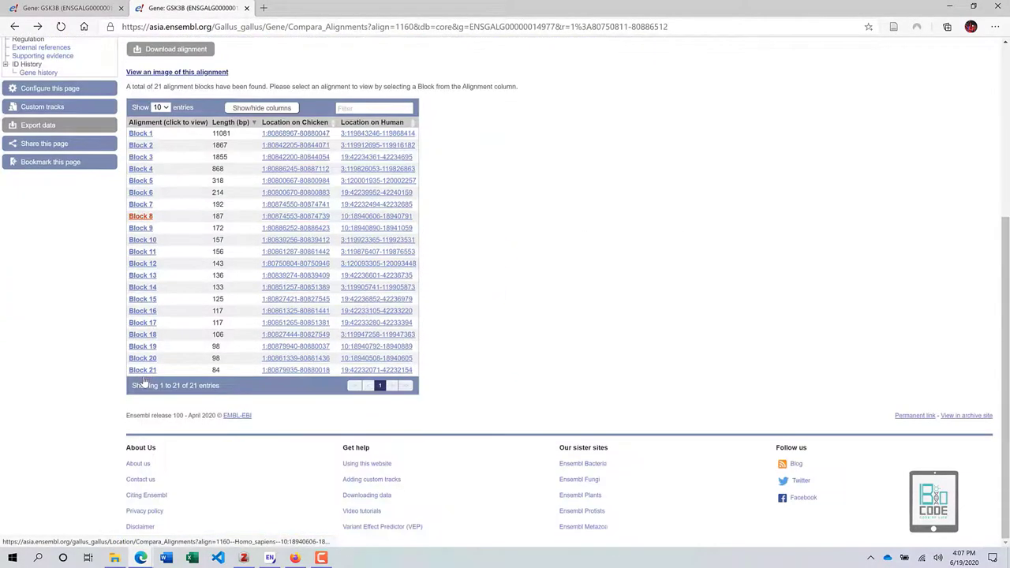
{"action": "scroll", "coordinate": [166, 348], "scroll_direction": "up", "scroll_amount": 1}
{"action": "key", "text": "ctrl+plus"}
{"action": "key", "text": "ctrl+plus"}
{"action": "key", "text": "ctrl+plus"}
{"action": "key", "text": "ctrl+plus"}
{"action": "key", "text": "ctrl+plus"}
{"action": "key", "text": "ctrl+plus"}
{"action": "key", "text": "ctrl+plus"}
{"action": "key", "text": "ctrl+plus"}
{"action": "key", "text": "ctrl+minus"}
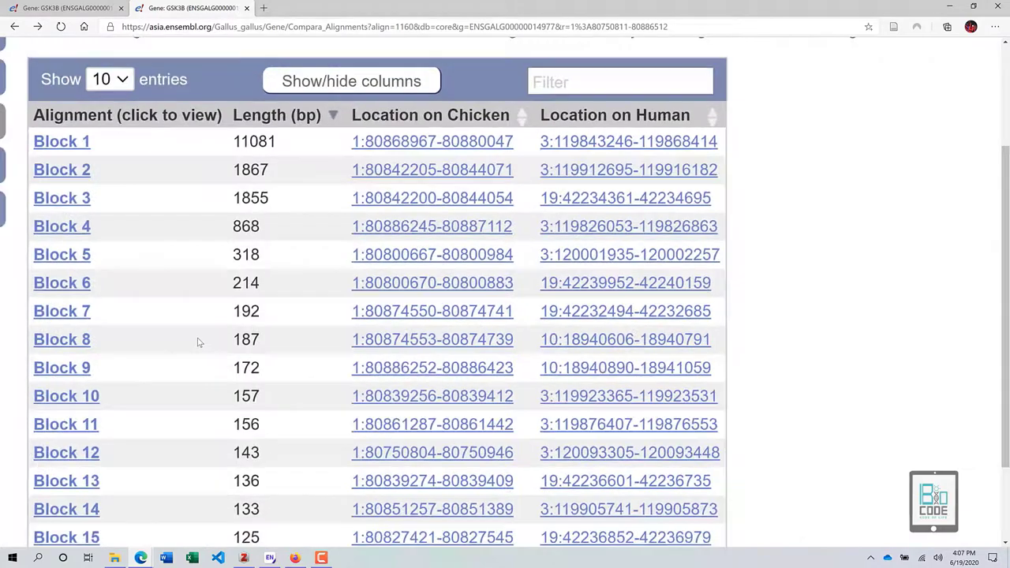
{"action": "key", "text": "ctrl+minus"}
{"action": "left_click", "coordinate": [77, 168]}
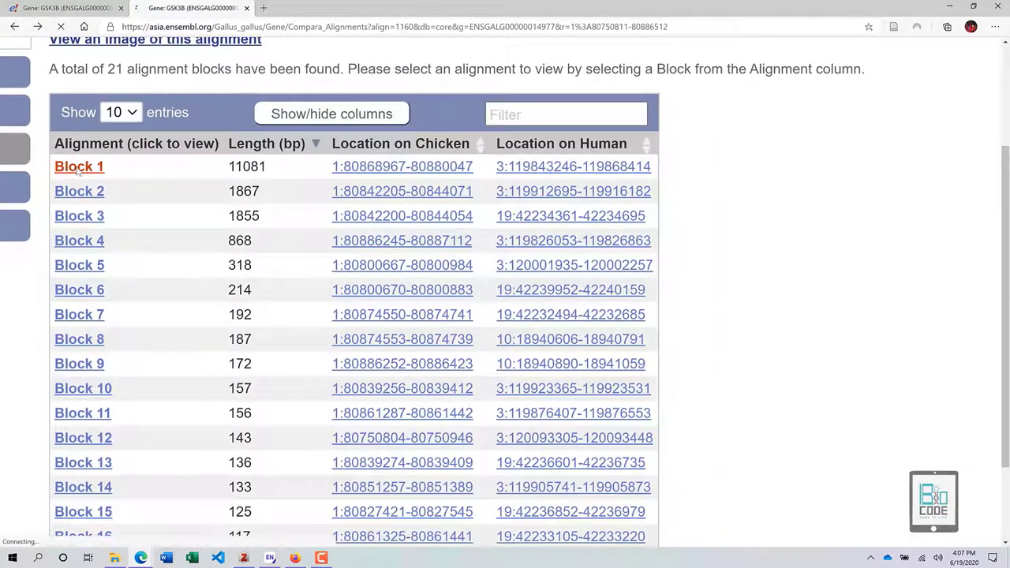
- Show Block 1's full text alignment and scroll through the Chicken/Human rows
{"action": "key", "text": "ctrl+minus"}
{"action": "key", "text": "ctrl+minus"}
{"action": "key", "text": "ctrl+minus"}
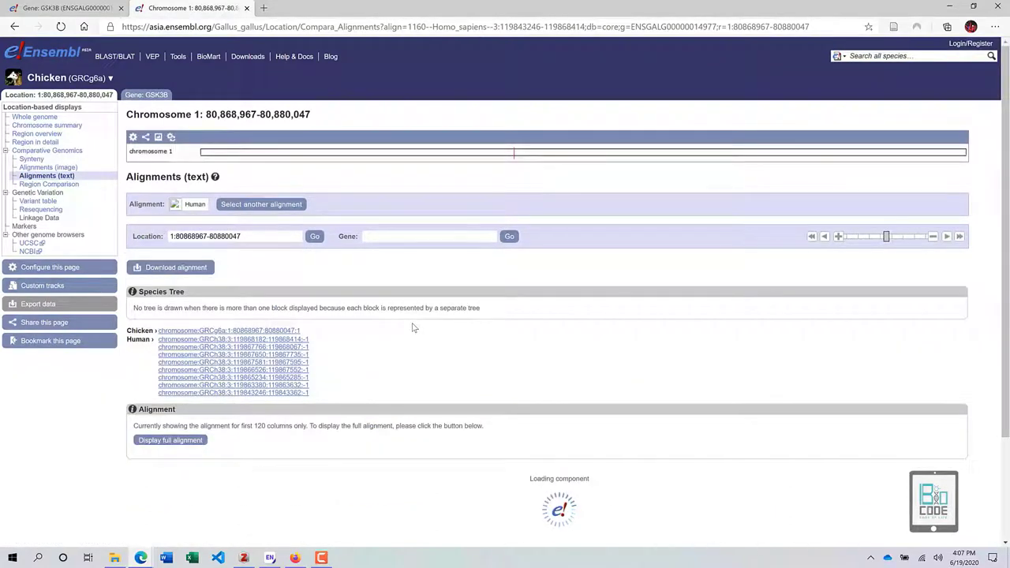
{"action": "scroll", "coordinate": [411, 327], "scroll_direction": "down", "scroll_amount": 2}
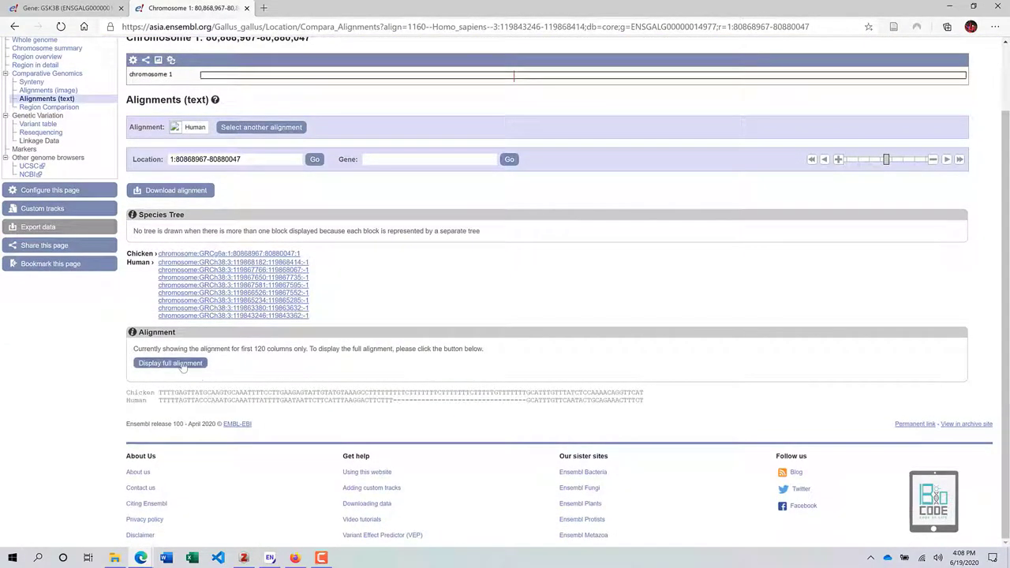
{"action": "left_click", "coordinate": [192, 364]}
{"action": "scroll", "coordinate": [253, 402], "scroll_direction": "down", "scroll_amount": 2}
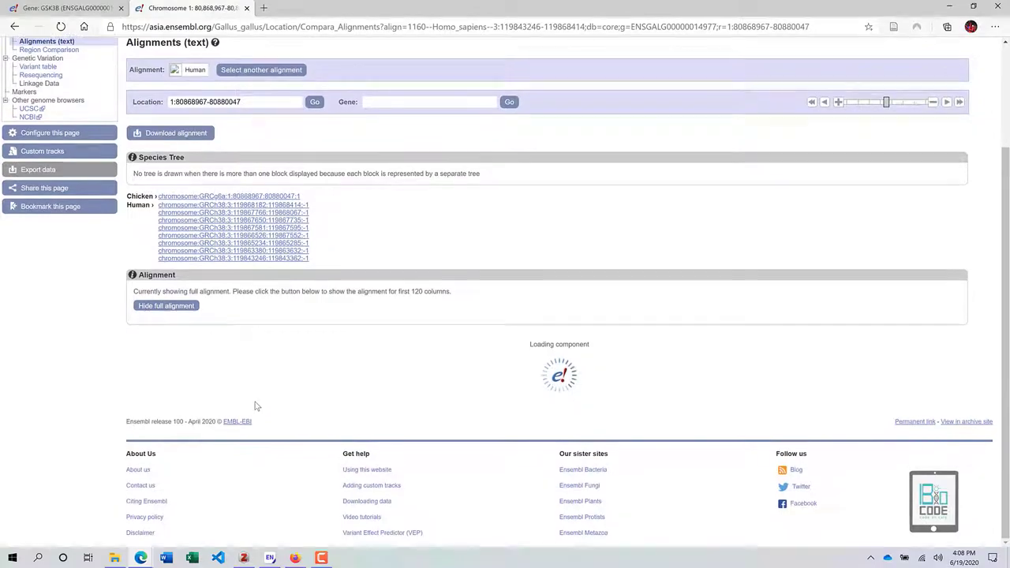
{"action": "scroll", "coordinate": [339, 405], "scroll_direction": "up", "scroll_amount": 1}
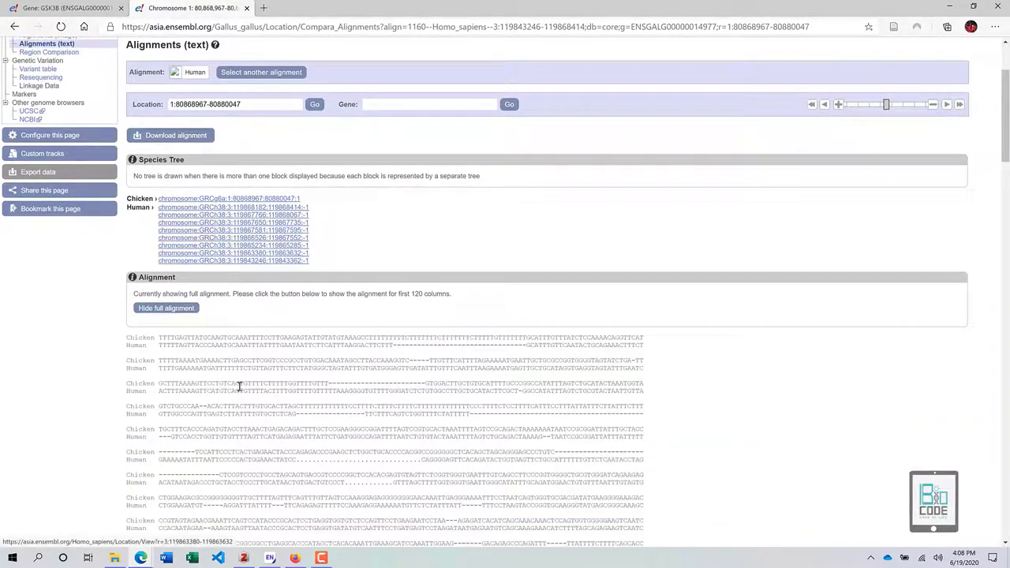
{"action": "scroll", "coordinate": [240, 390], "scroll_direction": "down", "scroll_amount": 3}
{"action": "scroll", "coordinate": [278, 277], "scroll_direction": "up", "scroll_amount": 4}
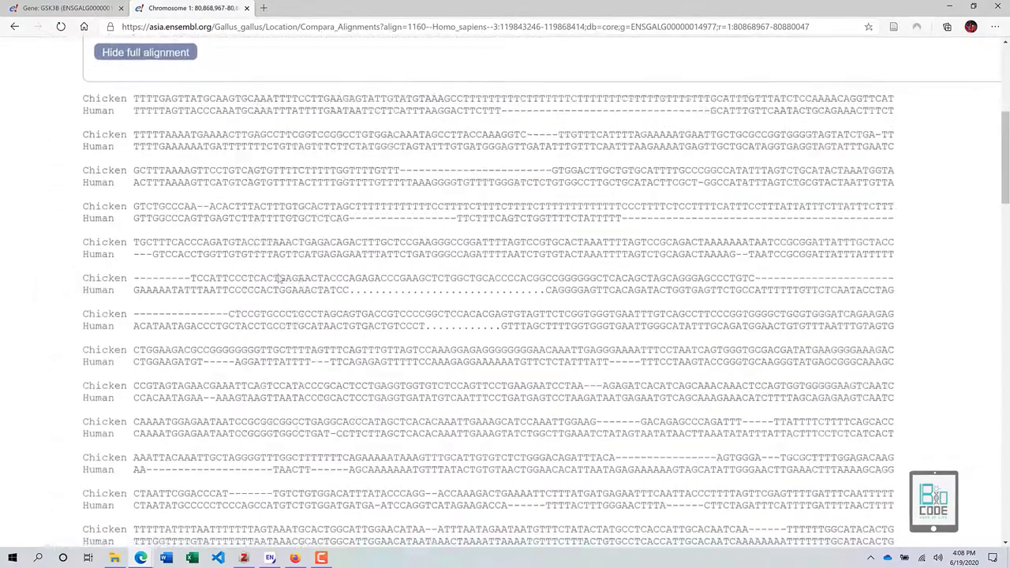
{"action": "scroll", "coordinate": [531, 214], "scroll_direction": "down", "scroll_amount": 8}
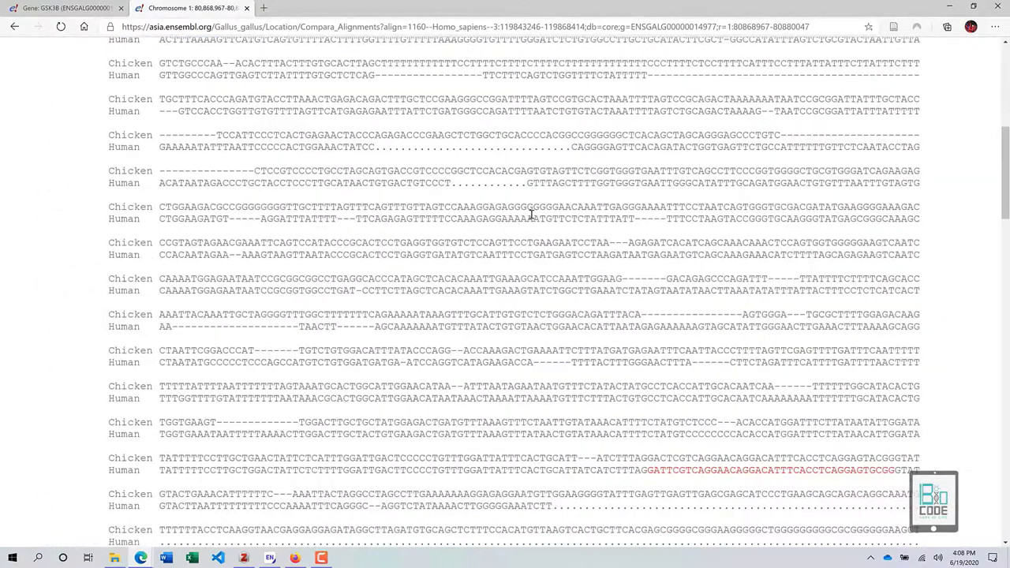
{"action": "scroll", "coordinate": [531, 214], "scroll_direction": "up", "scroll_amount": 15}
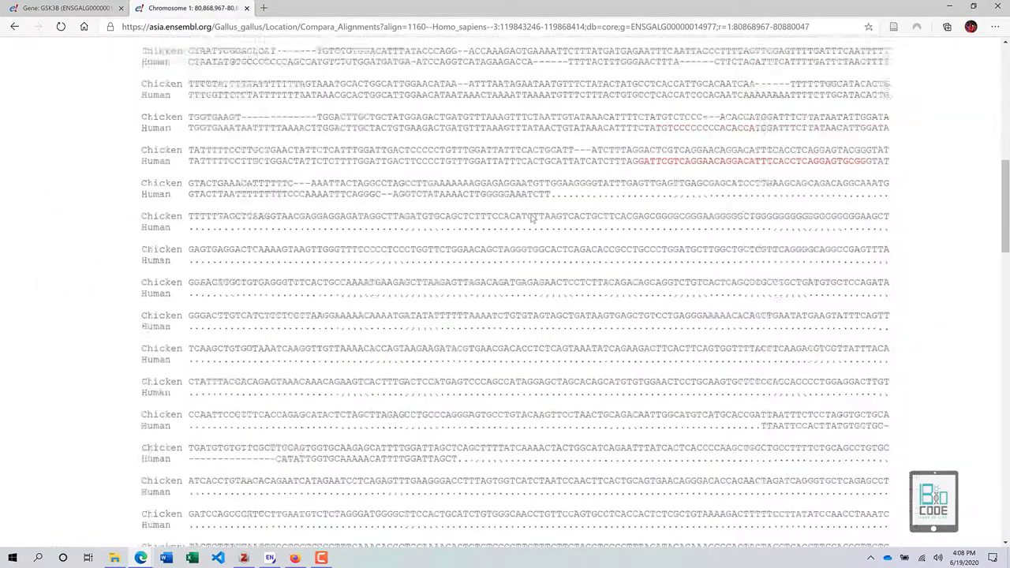
{"action": "scroll", "coordinate": [480, 277], "scroll_direction": "down", "scroll_amount": 3}
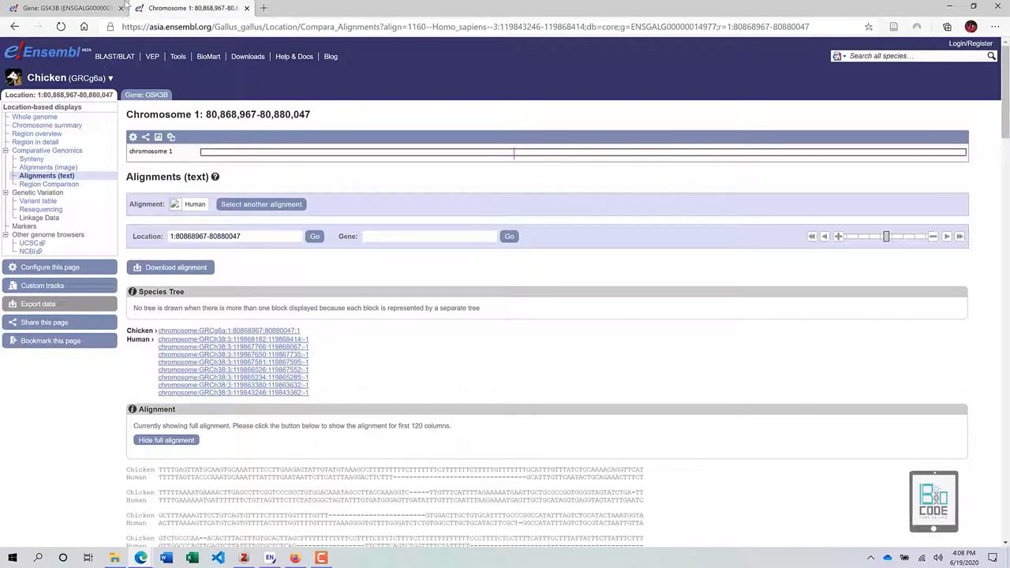
{"action": "left_click", "coordinate": [246, 8]}
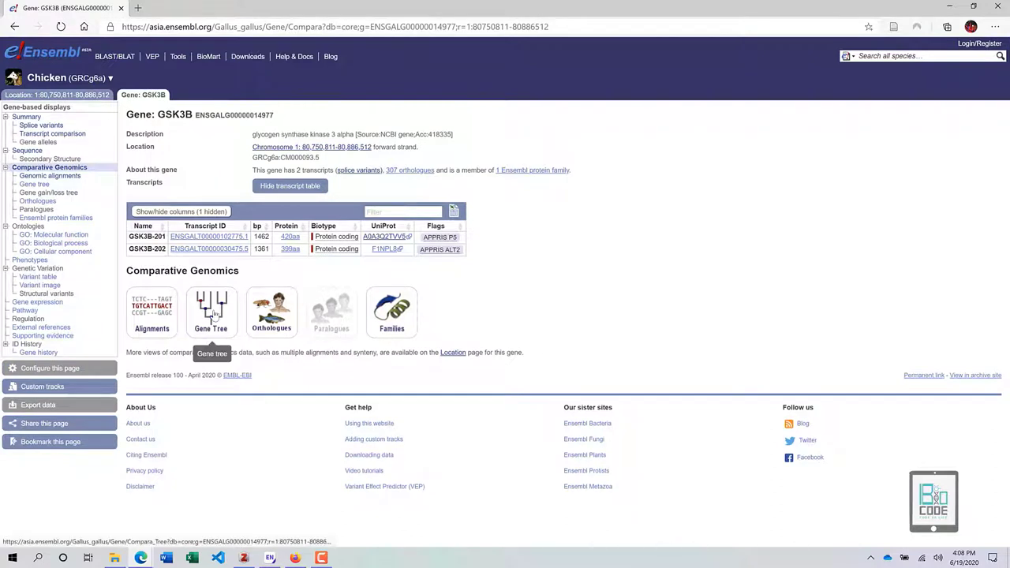
{"action": "right_click", "coordinate": [213, 315]}
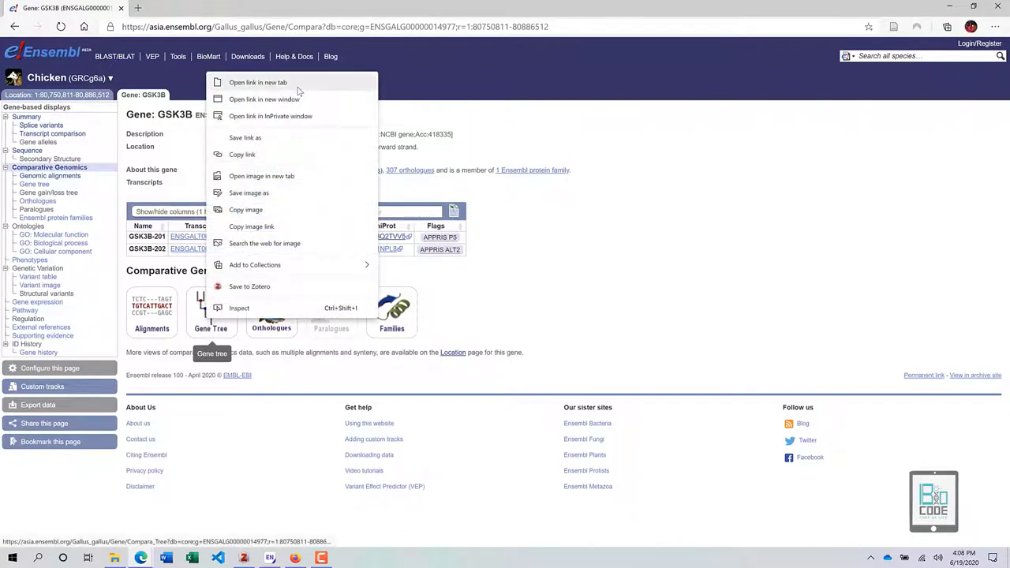
{"action": "left_click", "coordinate": [299, 87]}
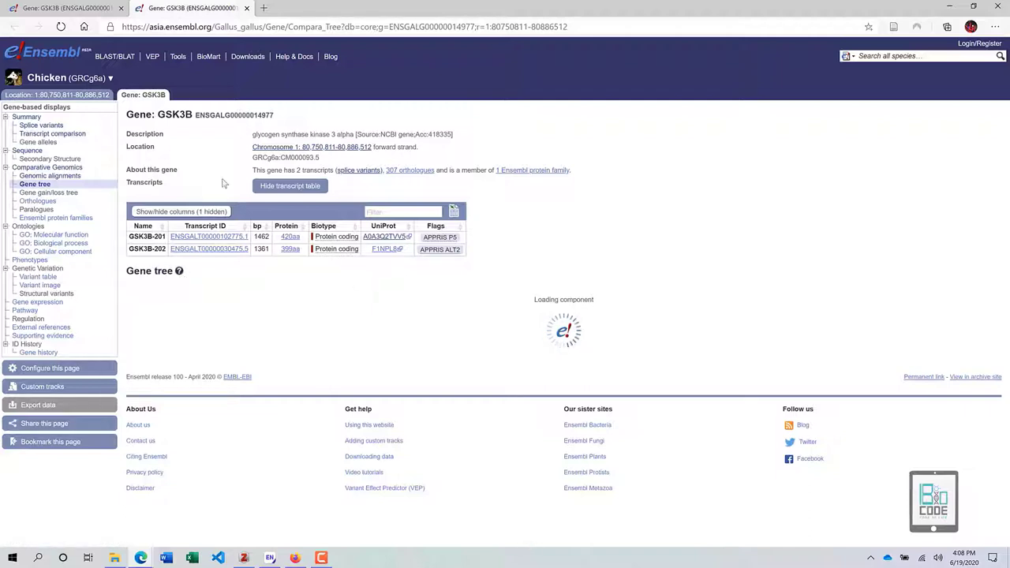
{"action": "left_click", "coordinate": [105, 5]}
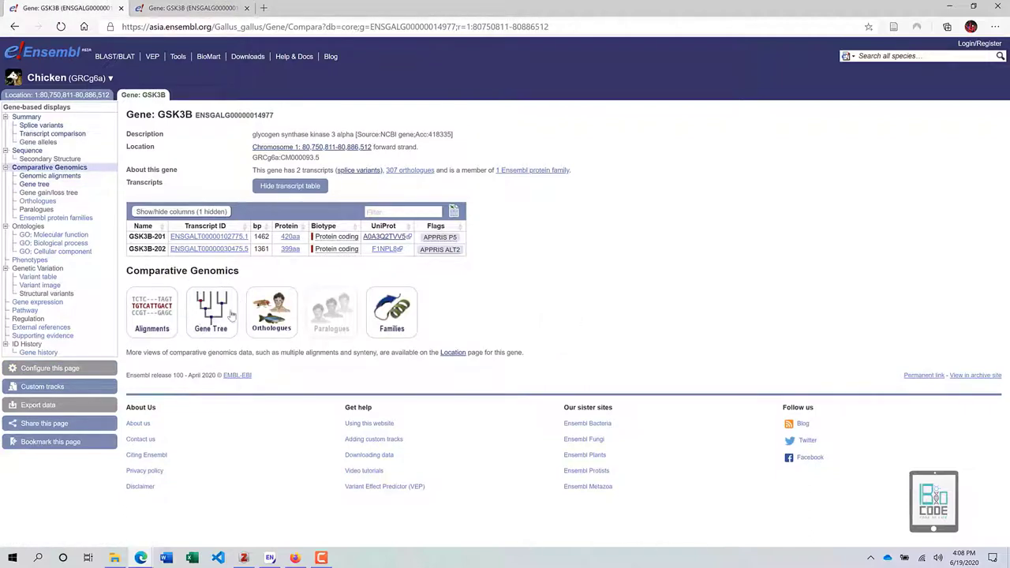
{"action": "left_click", "coordinate": [225, 7]}
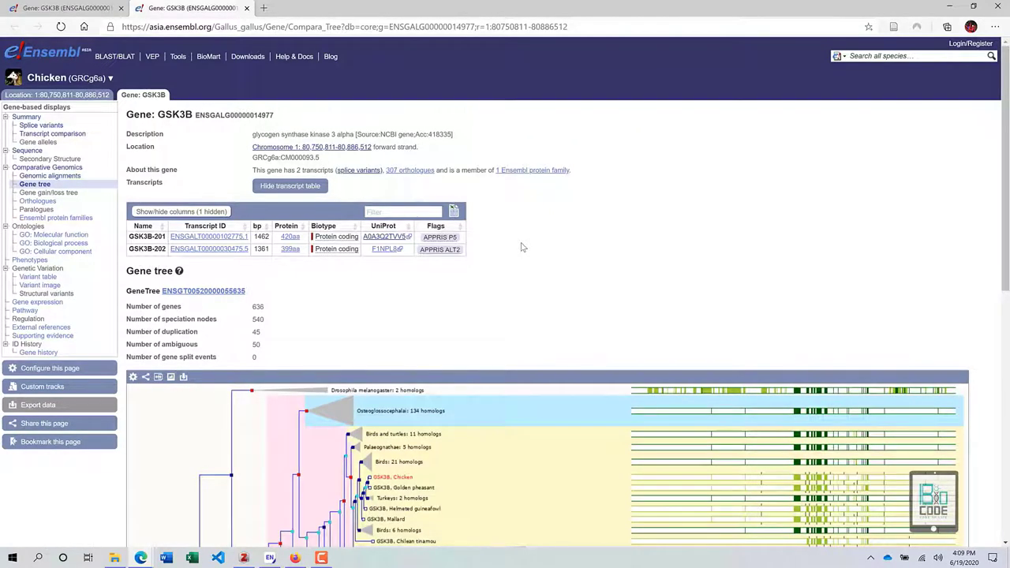
{"action": "scroll", "coordinate": [521, 247], "scroll_direction": "down", "scroll_amount": 3}
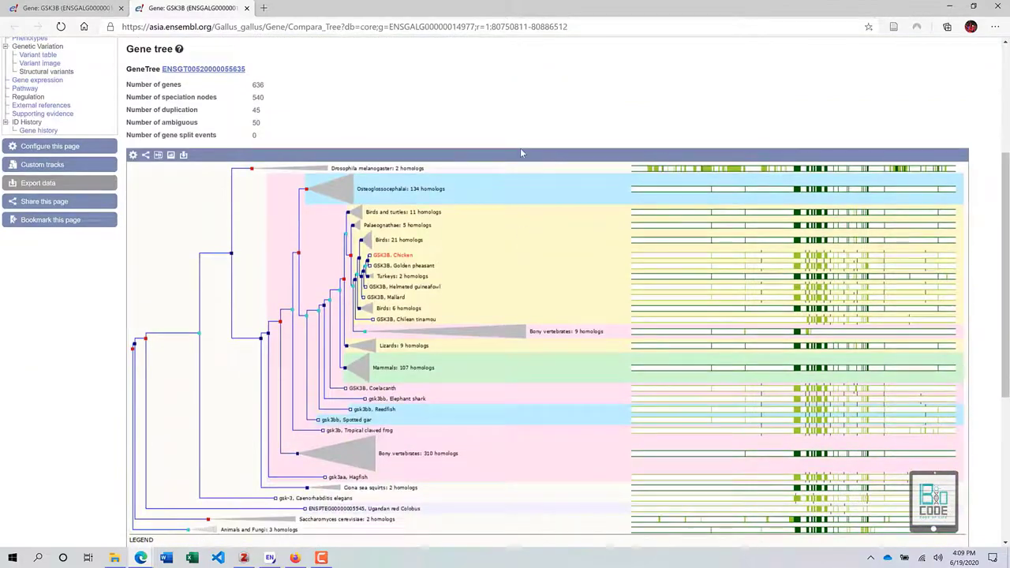
{"action": "scroll", "coordinate": [395, 115], "scroll_direction": "up", "scroll_amount": 3}
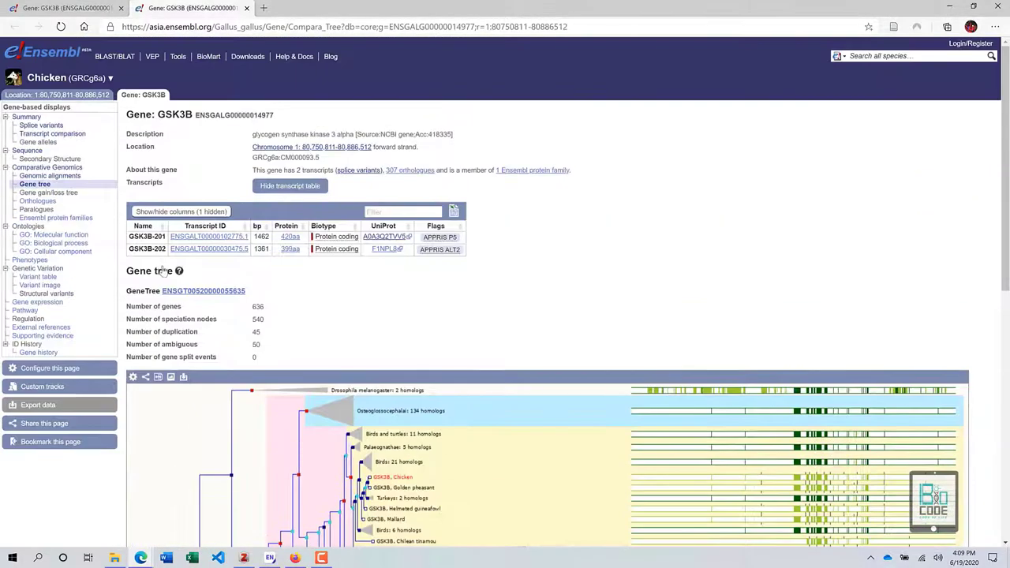
{"action": "scroll", "coordinate": [153, 341], "scroll_direction": "up", "scroll_amount": 8, "text": "ctrl"}
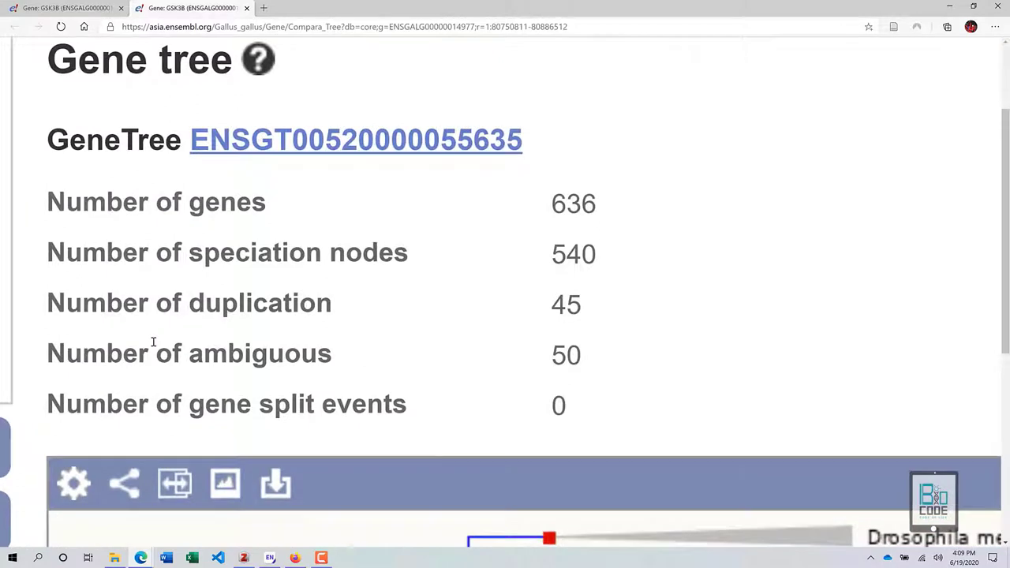
{"action": "left_click_drag", "start_coordinate": [532, 181], "coordinate": [183, 185]}
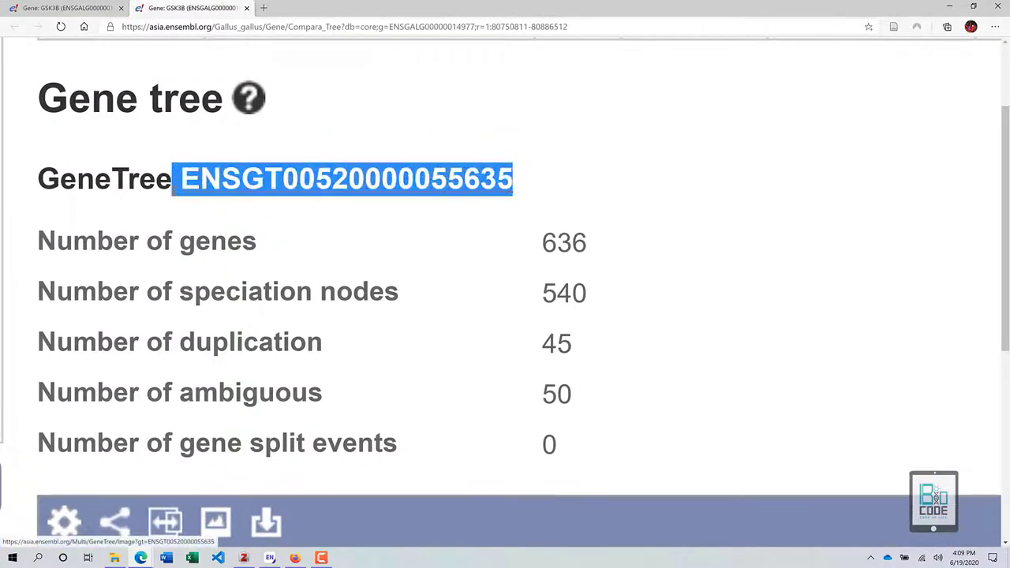
{"action": "left_click", "coordinate": [290, 276]}
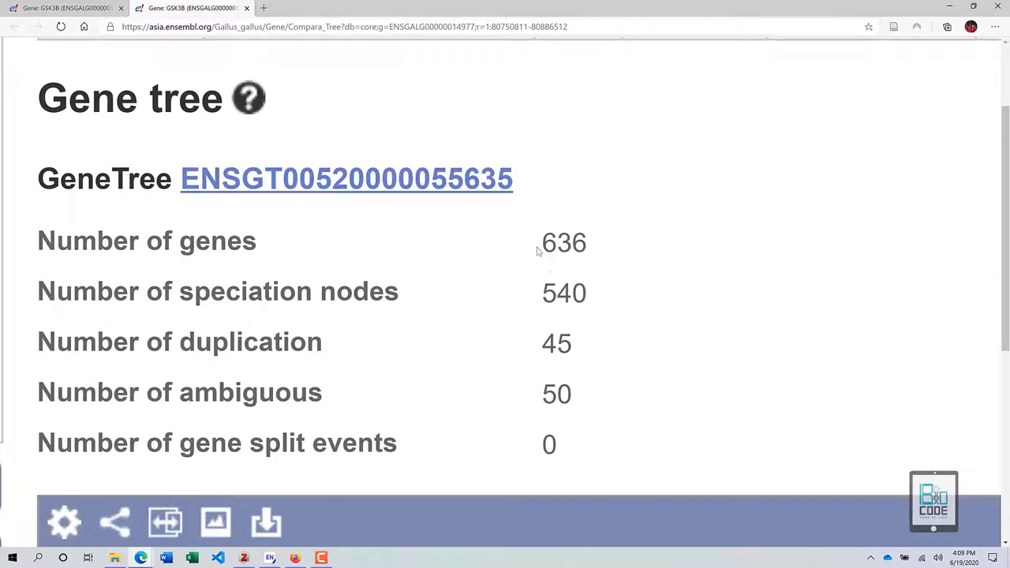
{"action": "left_click_drag", "start_coordinate": [539, 247], "coordinate": [613, 252]}
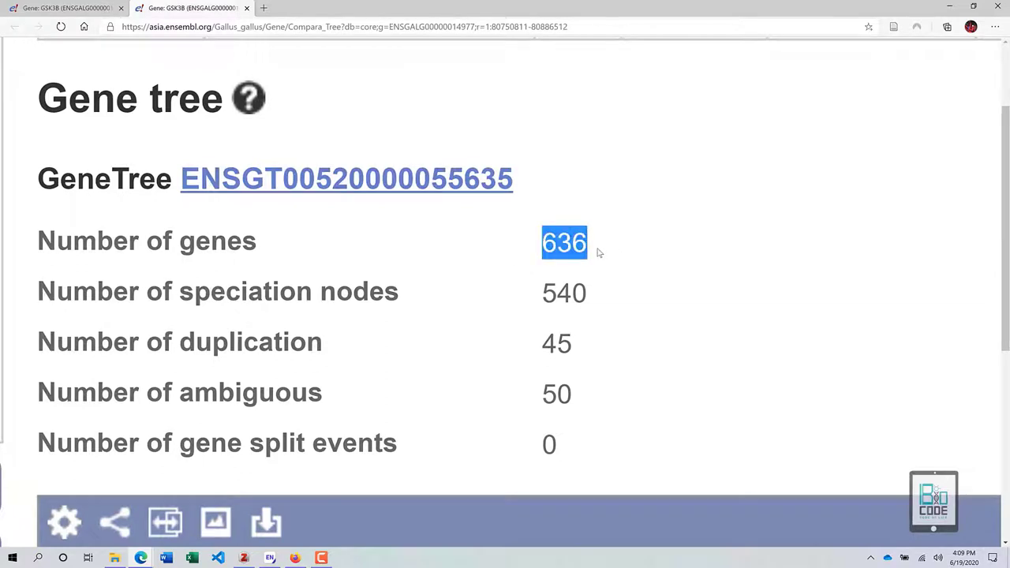
{"action": "left_click_drag", "start_coordinate": [240, 293], "coordinate": [598, 284]}
{"action": "left_click", "coordinate": [597, 291]}
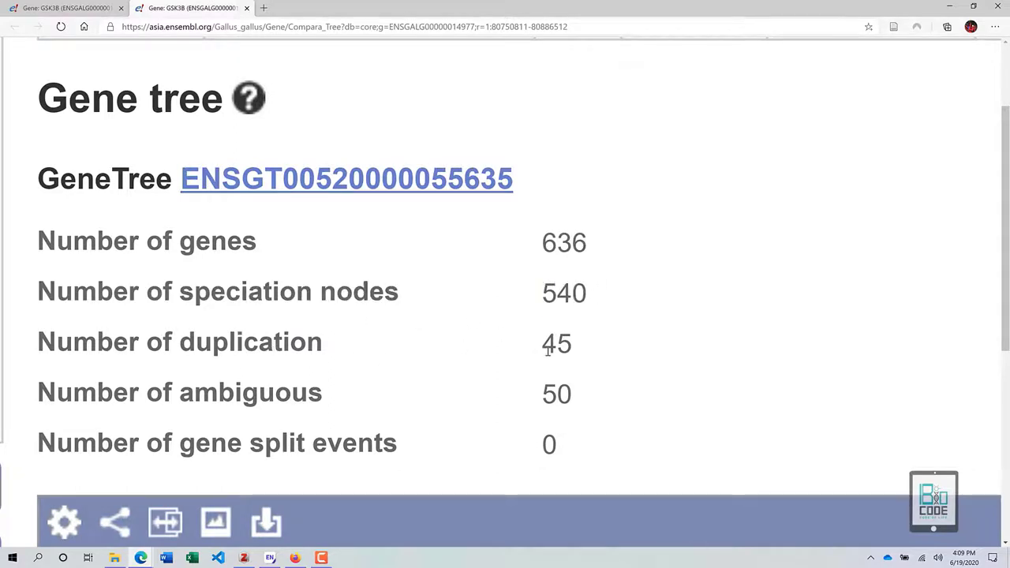
{"action": "left_click_drag", "start_coordinate": [546, 343], "coordinate": [581, 354]}
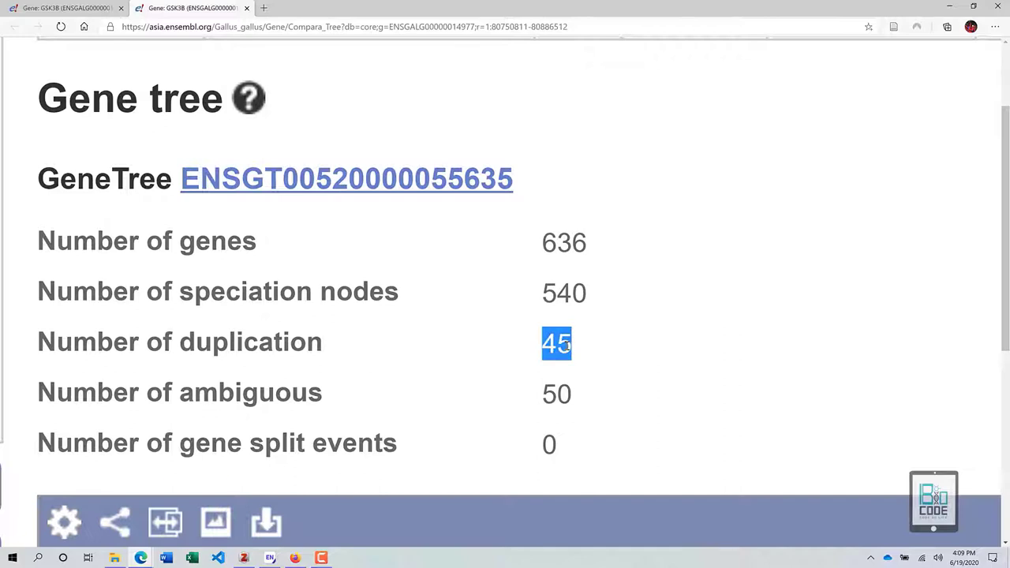
{"action": "scroll", "coordinate": [567, 345], "scroll_direction": "down", "scroll_amount": 1}
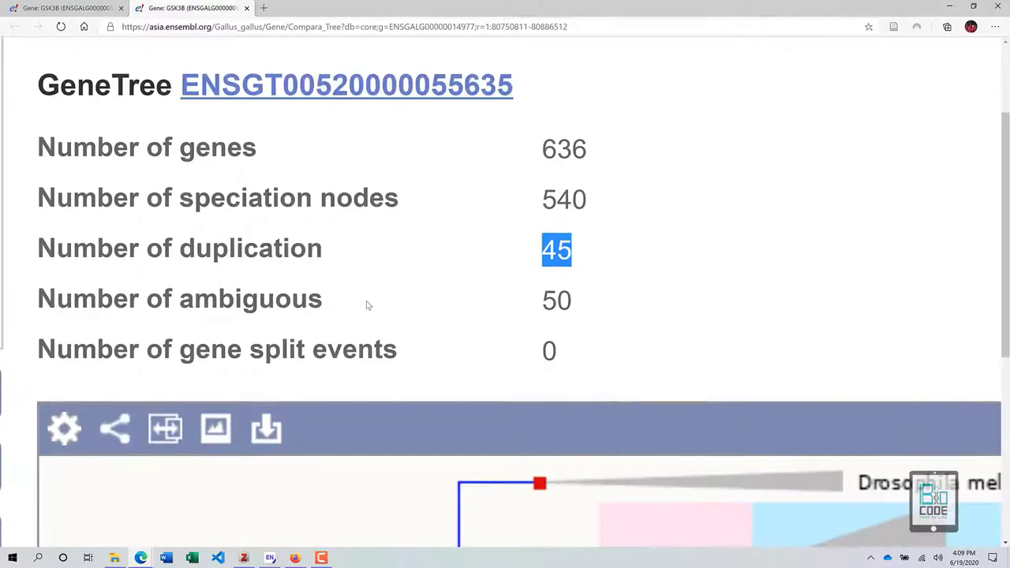
{"action": "left_click_drag", "start_coordinate": [545, 297], "coordinate": [601, 299]}
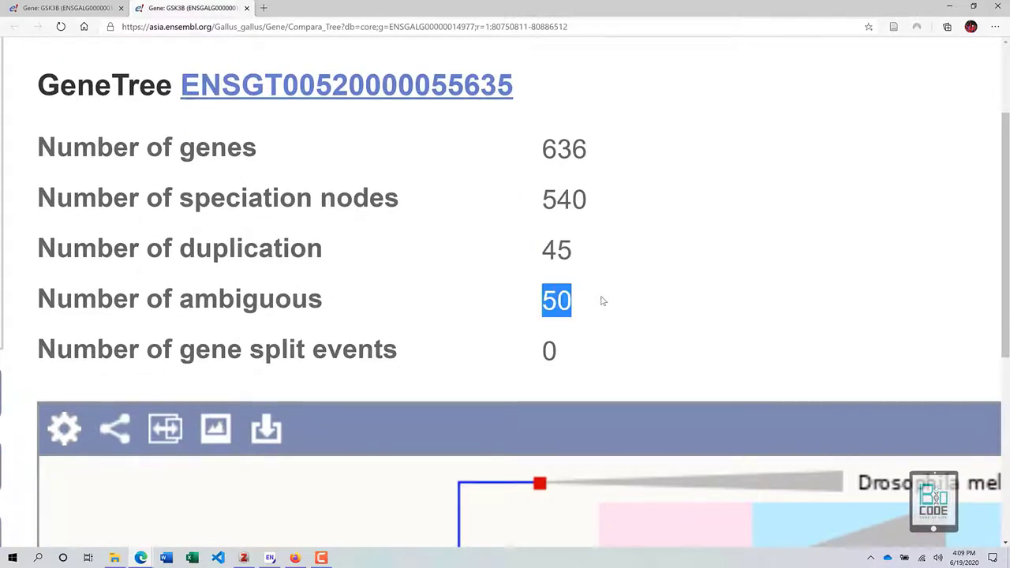
{"action": "left_click", "coordinate": [548, 349]}
{"action": "left_click_drag", "start_coordinate": [548, 349], "coordinate": [567, 351]}
{"action": "scroll", "coordinate": [566, 347], "scroll_direction": "up", "scroll_amount": 1}
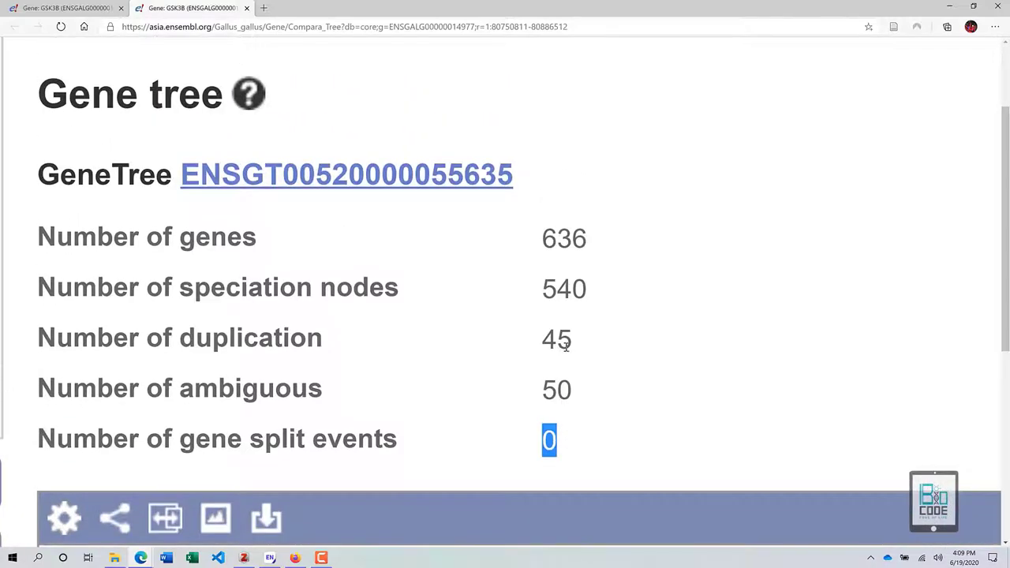
{"action": "scroll", "coordinate": [641, 352], "scroll_direction": "up", "scroll_amount": 1}
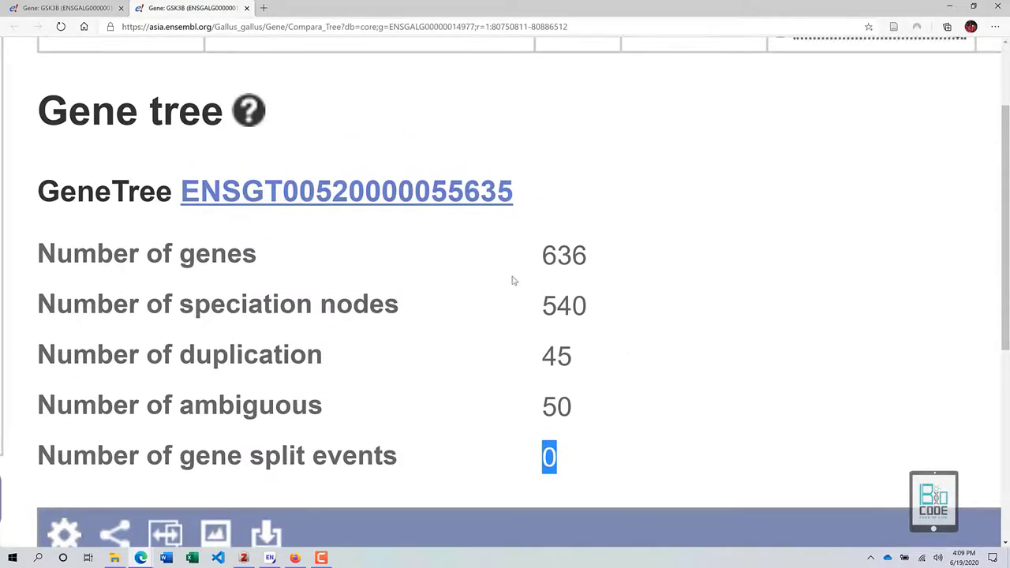
{"action": "double_click", "coordinate": [565, 303]}
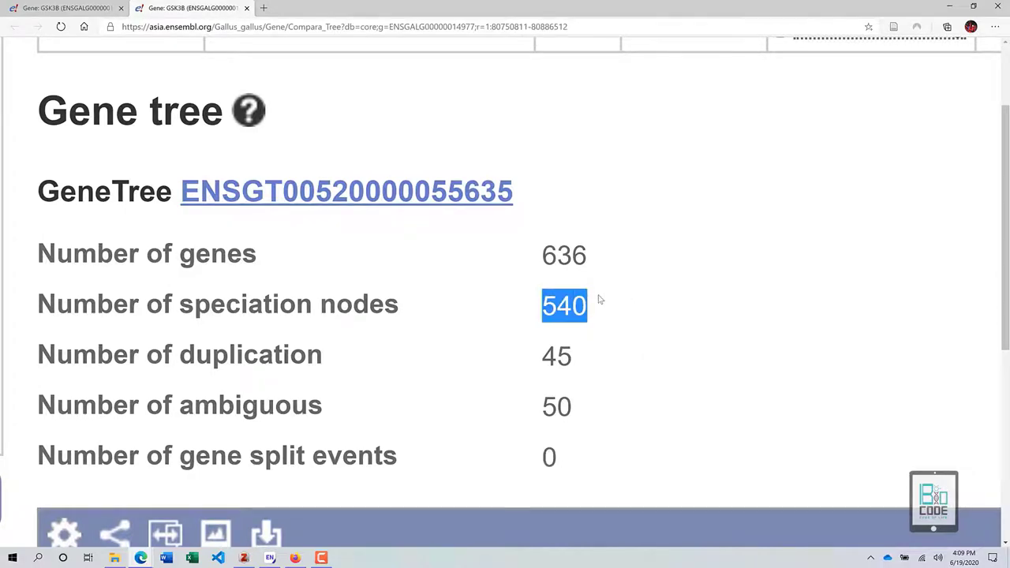
{"action": "scroll", "coordinate": [582, 312], "scroll_direction": "down", "scroll_amount": 5, "text": "ctrl"}
{"action": "scroll", "coordinate": [582, 315], "scroll_direction": "down", "scroll_amount": 3}
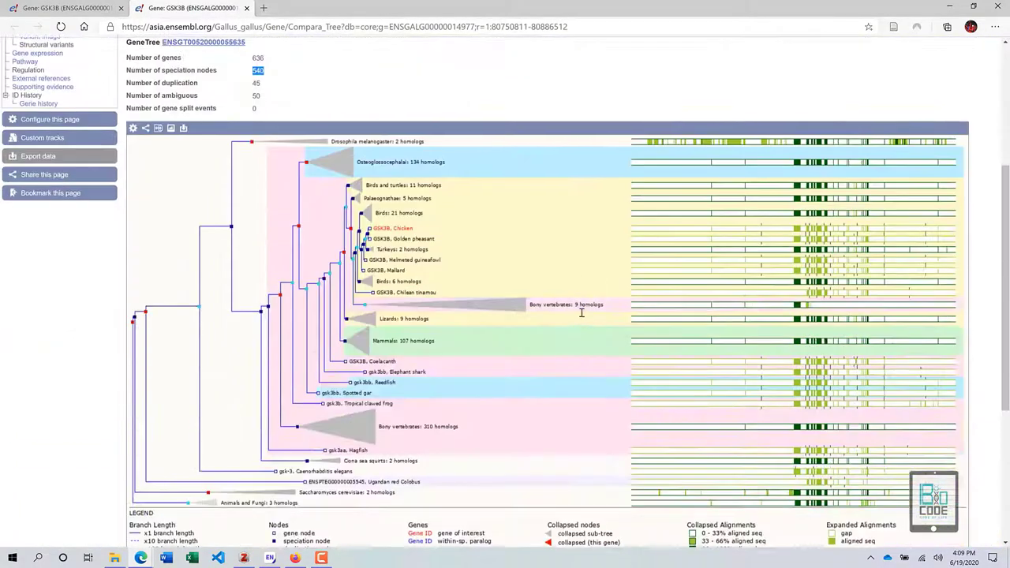
{"action": "scroll", "coordinate": [582, 316], "scroll_direction": "down", "scroll_amount": 1}
{"action": "scroll", "coordinate": [600, 284], "scroll_direction": "up", "scroll_amount": 1}
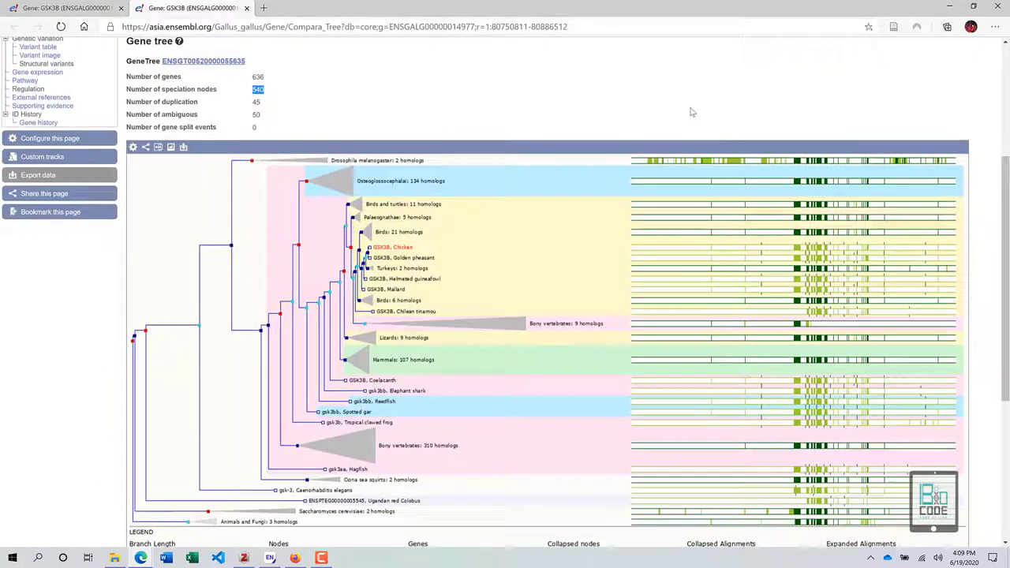
{"action": "scroll", "coordinate": [653, 177], "scroll_direction": "down", "scroll_amount": 1}
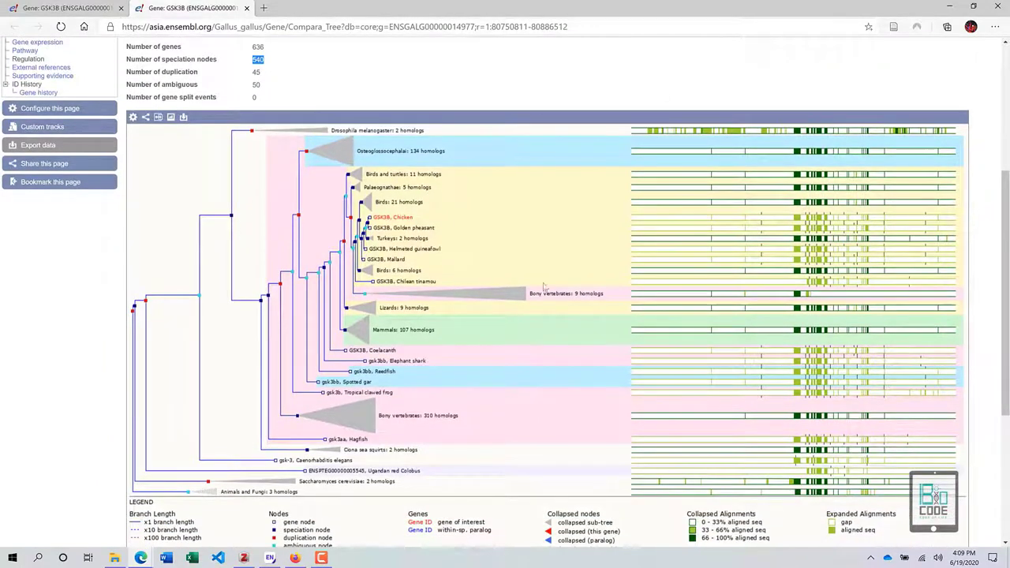
{"action": "scroll", "coordinate": [556, 279], "scroll_direction": "down", "scroll_amount": 1}
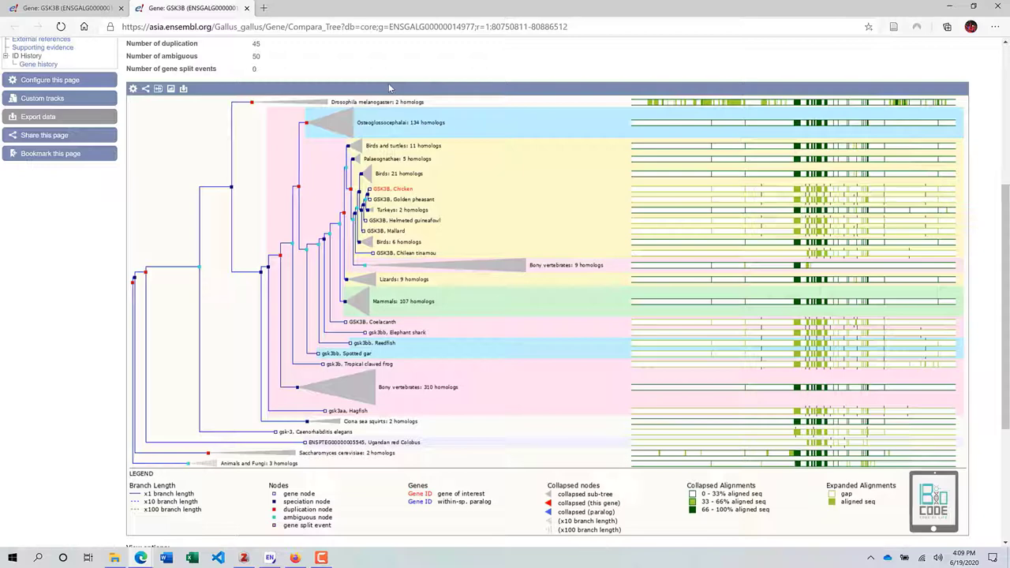
{"action": "scroll", "coordinate": [409, 136], "scroll_direction": "down", "scroll_amount": 1}
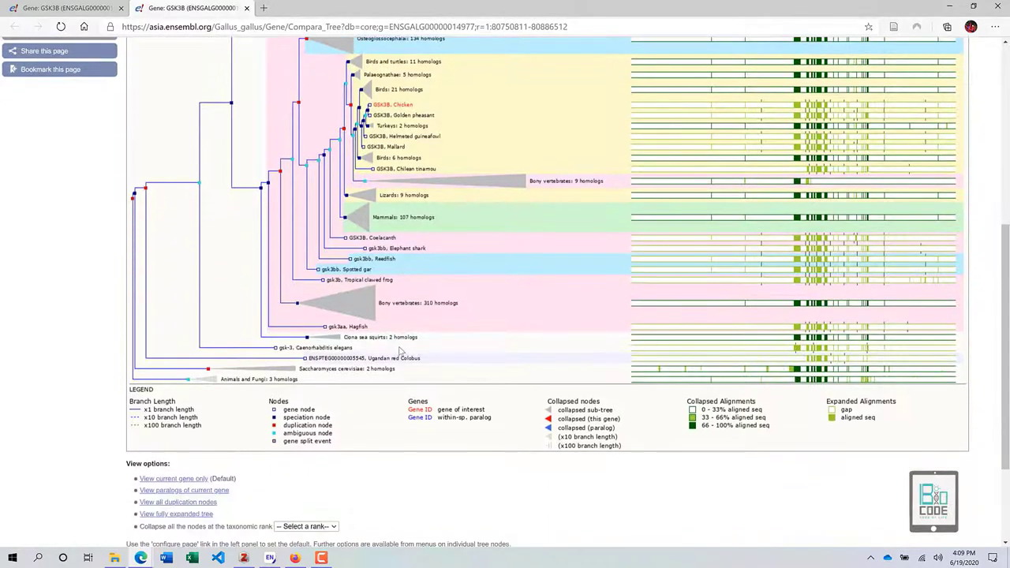
{"action": "scroll", "coordinate": [399, 350], "scroll_direction": "up", "scroll_amount": 2}
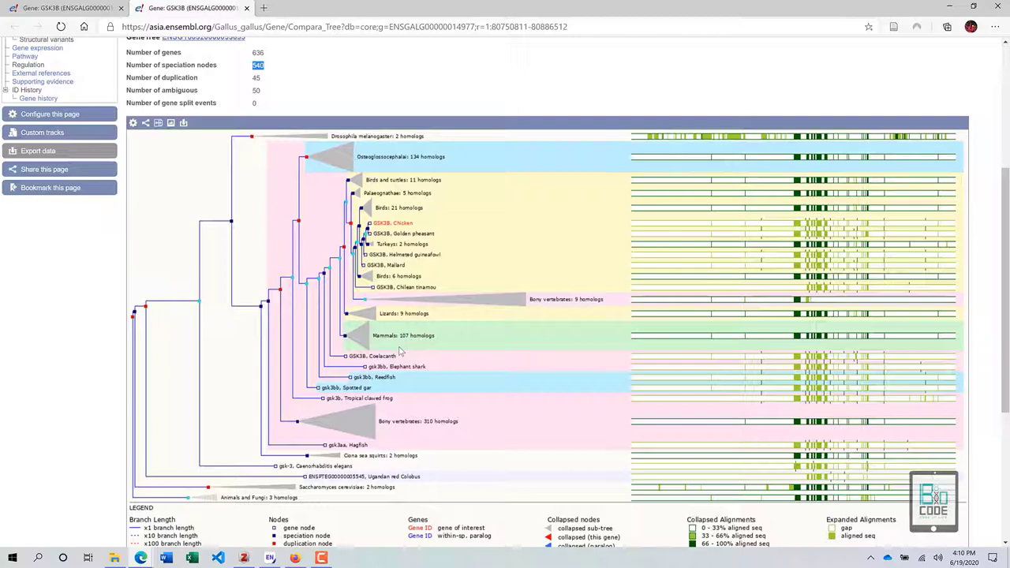
{"action": "scroll", "coordinate": [400, 350], "scroll_direction": "down", "scroll_amount": 3}
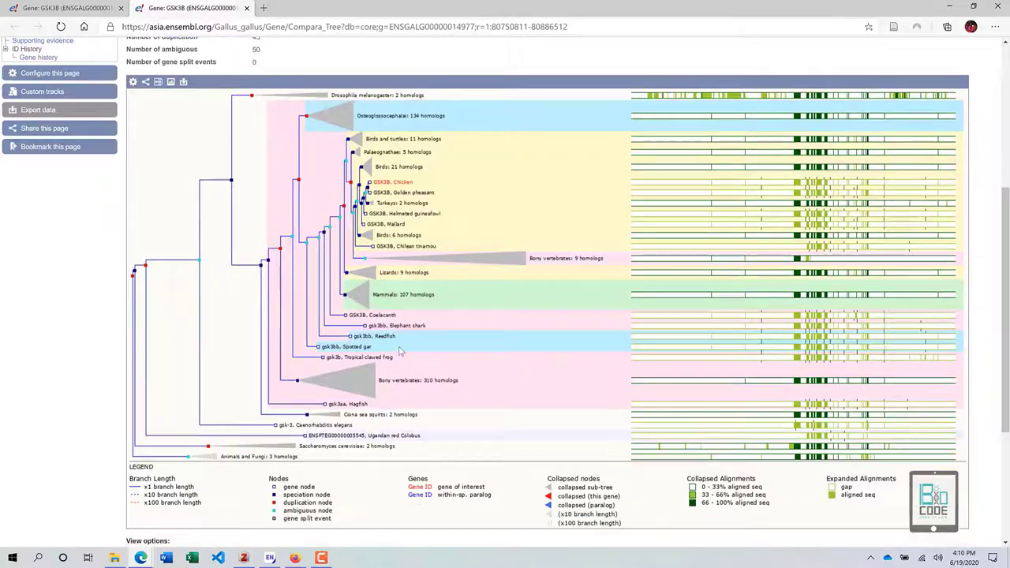
{"action": "scroll", "coordinate": [411, 315], "scroll_direction": "up", "scroll_amount": 2}
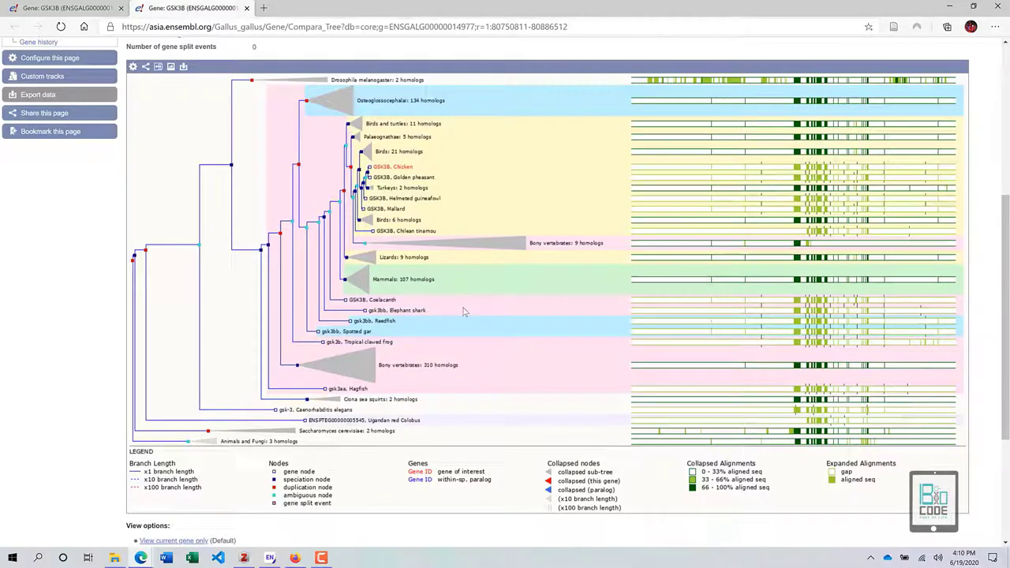
{"action": "scroll", "coordinate": [442, 459], "scroll_direction": "down", "scroll_amount": 1}
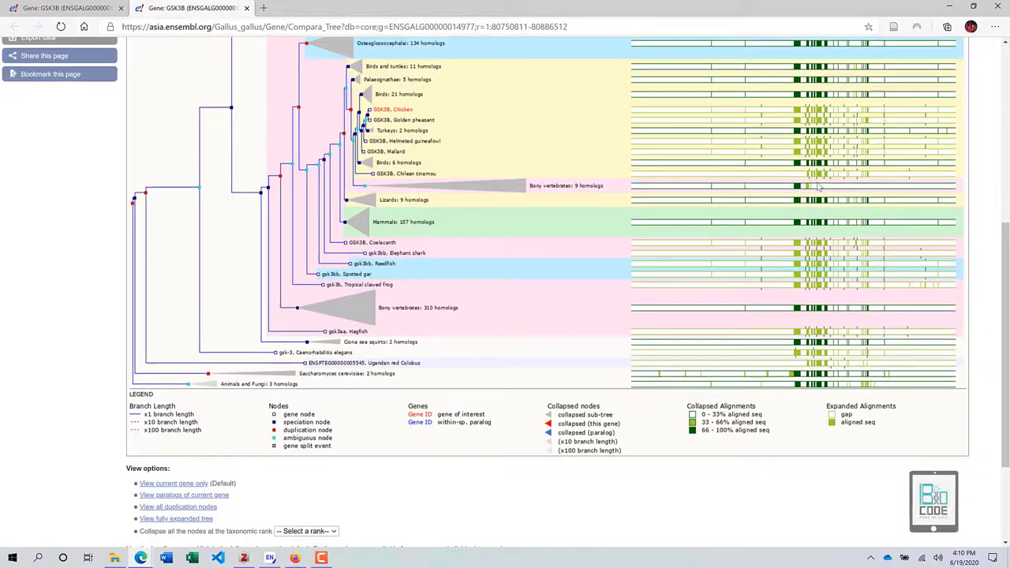
{"action": "scroll", "coordinate": [796, 242], "scroll_direction": "up", "scroll_amount": 1}
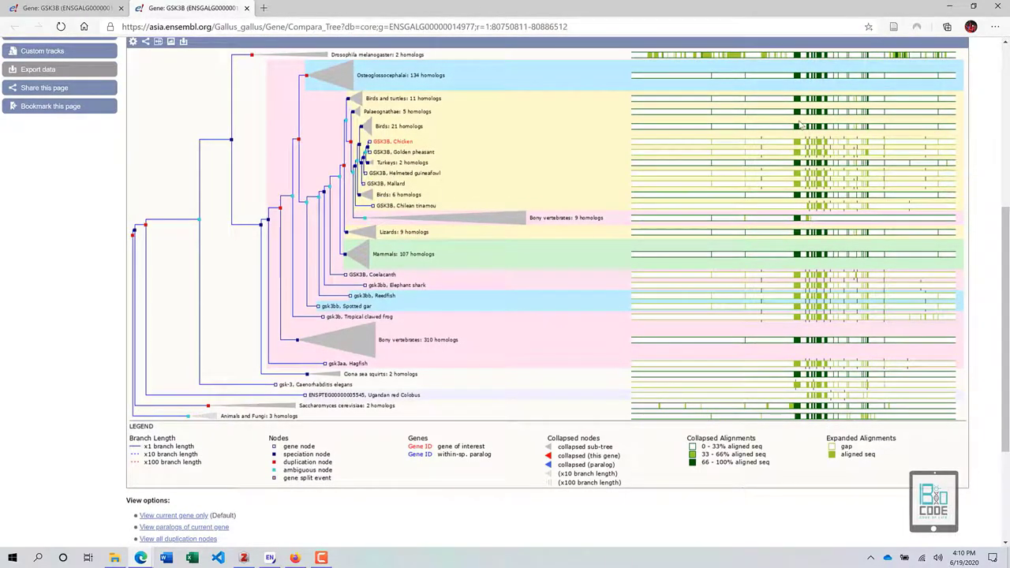
{"action": "scroll", "coordinate": [849, 340], "scroll_direction": "down", "scroll_amount": 3}
{"action": "scroll", "coordinate": [729, 340], "scroll_direction": "up", "scroll_amount": 5}
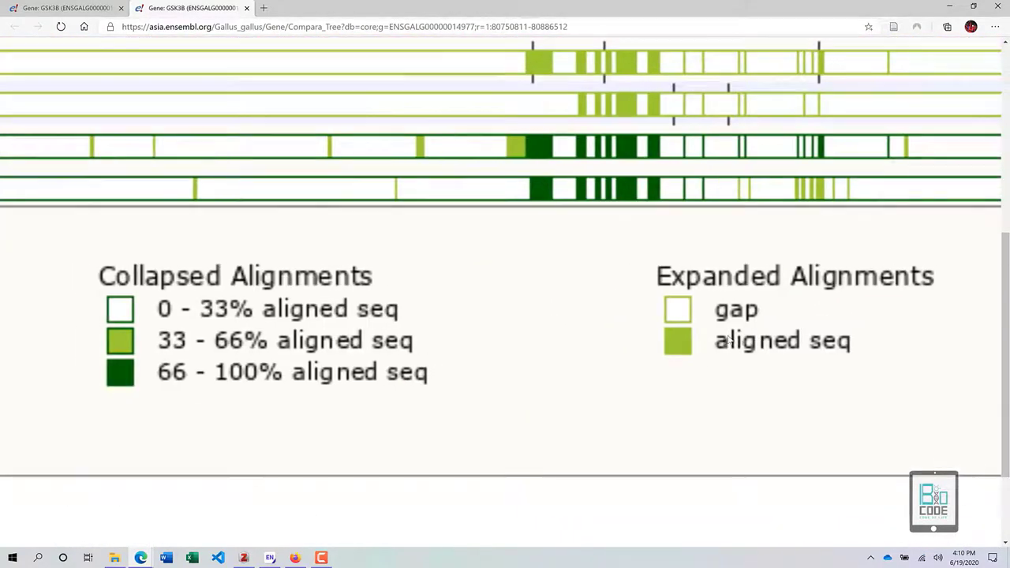
{"action": "scroll", "coordinate": [730, 339], "scroll_direction": "down", "scroll_amount": 3}
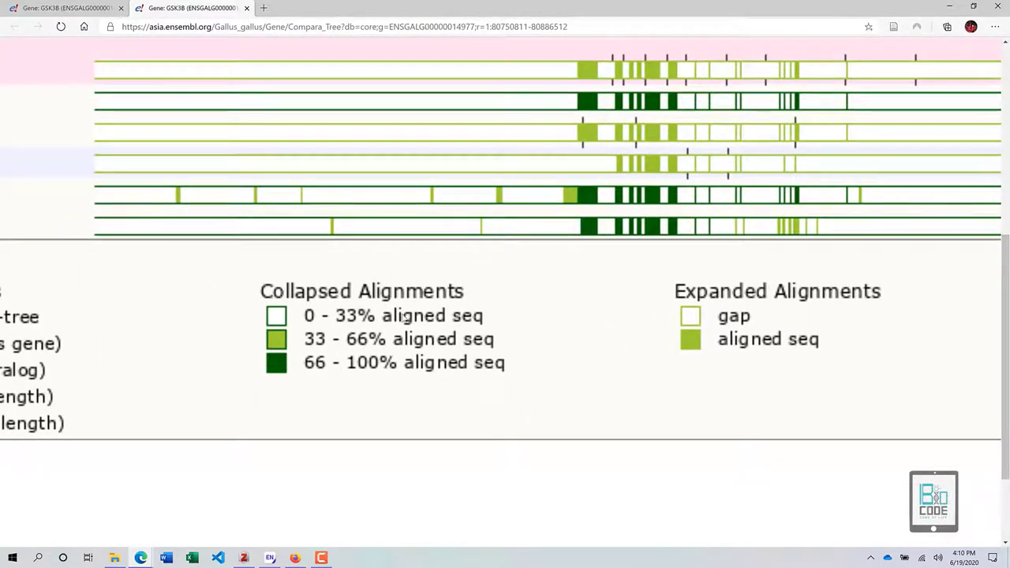
{"action": "scroll", "coordinate": [404, 317], "scroll_direction": "down", "scroll_amount": 3}
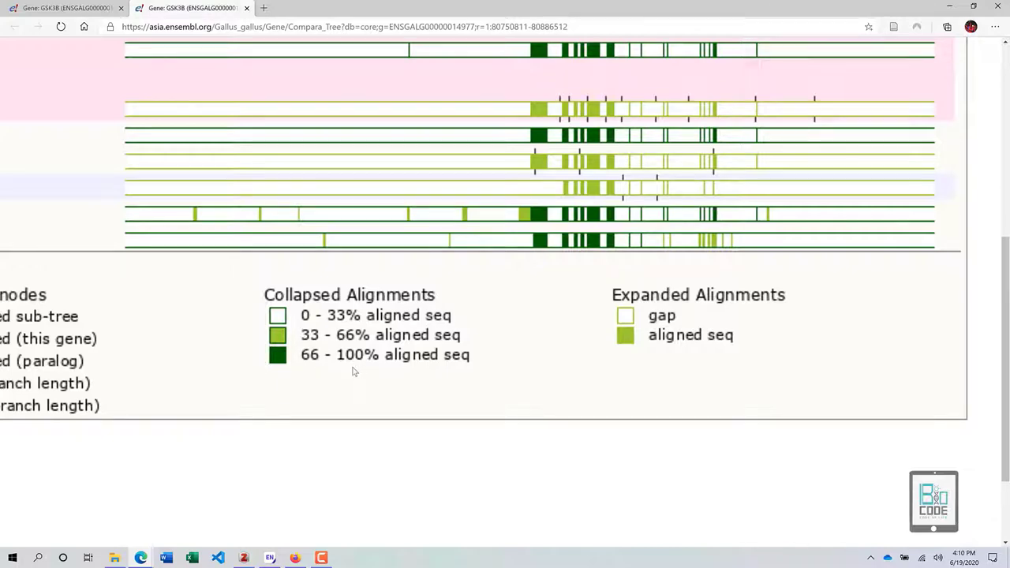
{"action": "scroll", "coordinate": [353, 371], "scroll_direction": "down", "scroll_amount": 4, "text": "ctrl"}
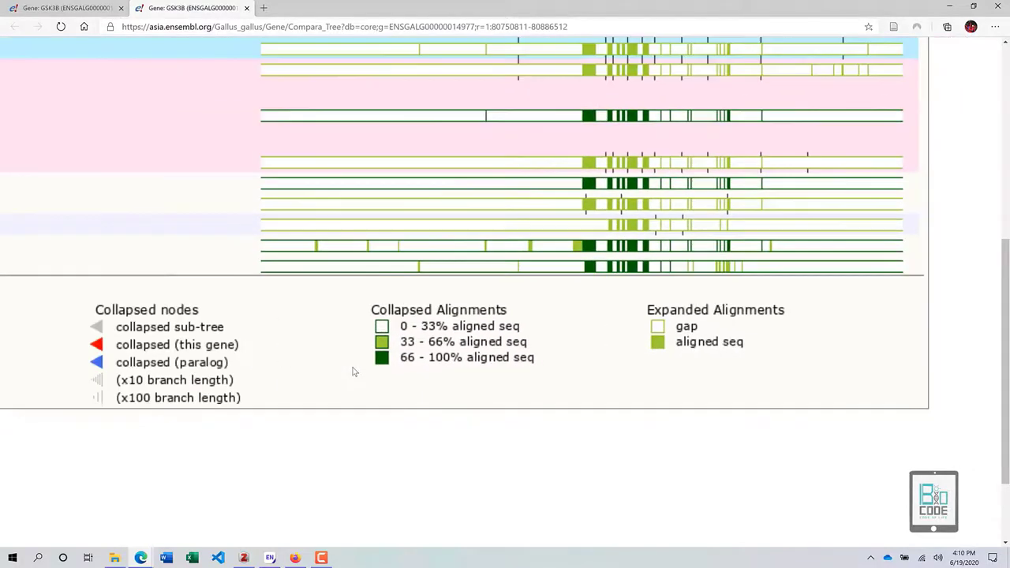
{"action": "scroll", "coordinate": [198, 439], "scroll_direction": "down", "scroll_amount": 2, "text": "ctrl"}
{"action": "scroll", "coordinate": [197, 439], "scroll_direction": "up", "scroll_amount": 3, "text": "ctrl"}
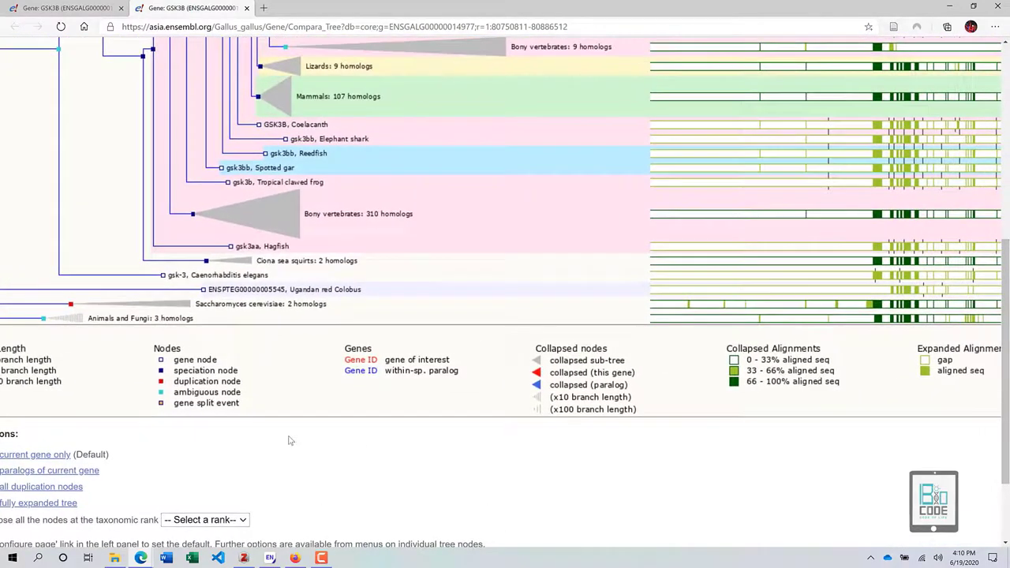
{"action": "scroll", "coordinate": [250, 396], "scroll_direction": "up", "scroll_amount": 3, "text": "ctrl"}
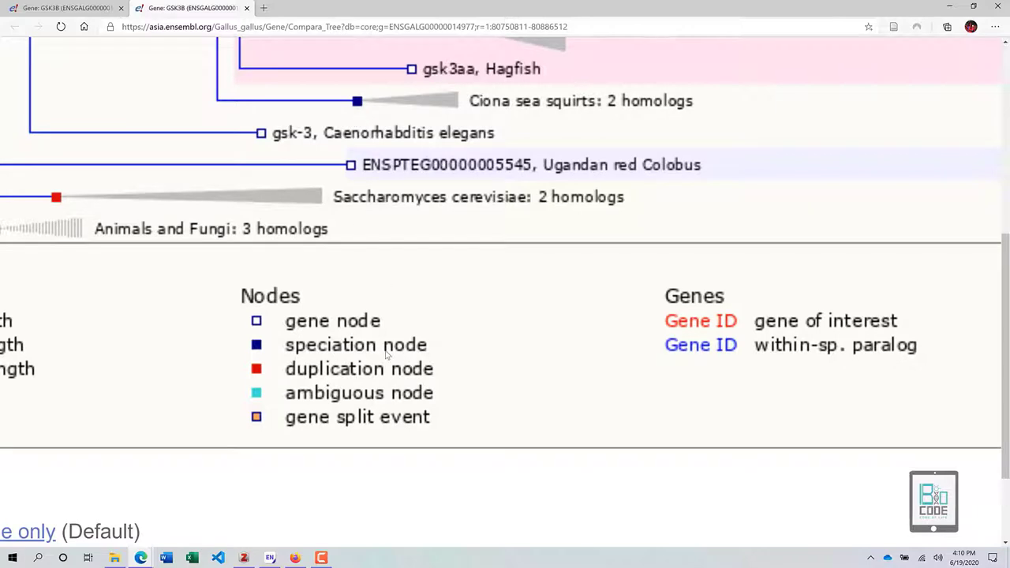
{"action": "scroll", "coordinate": [298, 383], "scroll_direction": "left", "scroll_amount": 1}
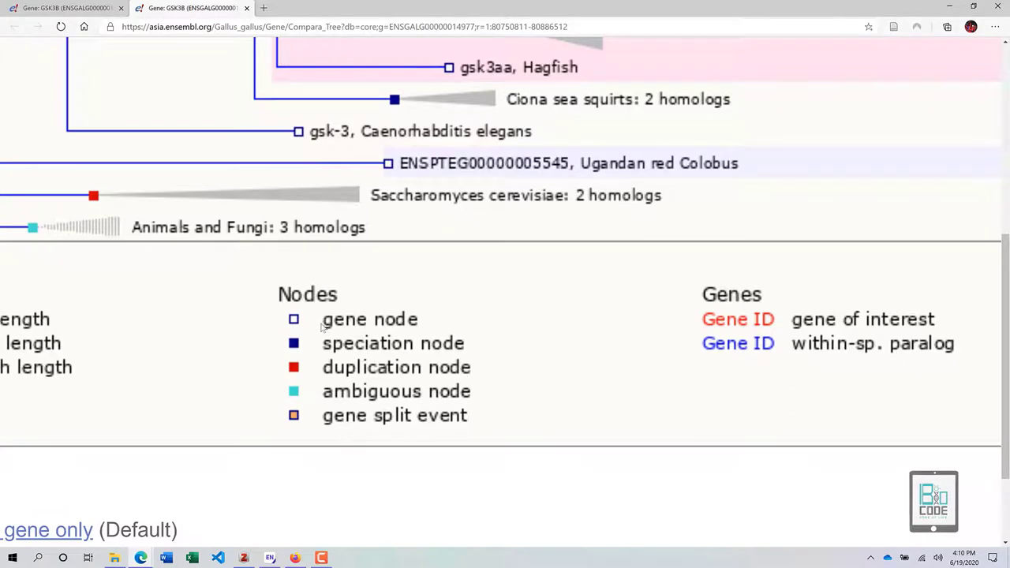
{"action": "scroll", "coordinate": [322, 328], "scroll_direction": "left", "scroll_amount": 1}
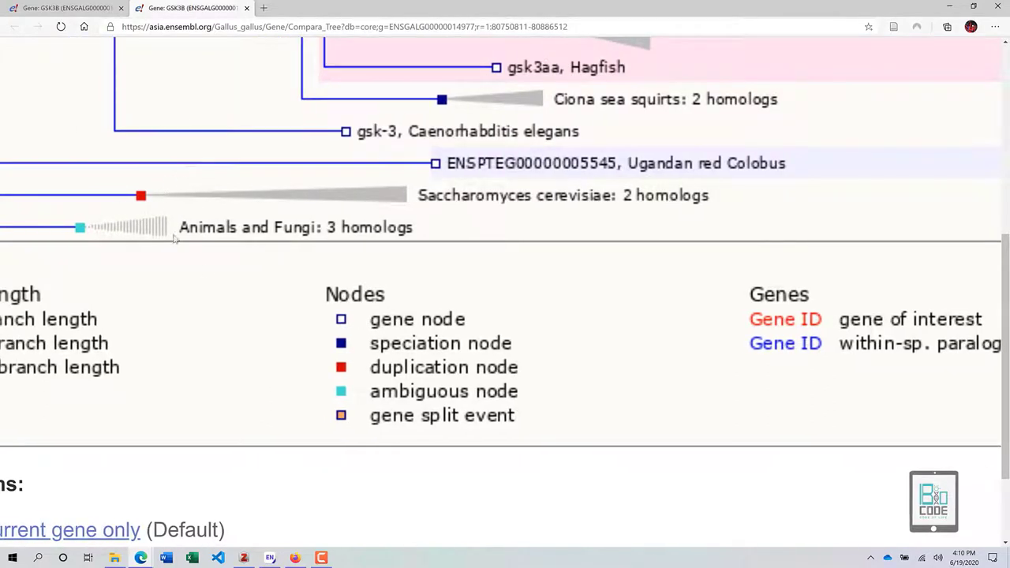
{"action": "scroll", "coordinate": [422, 410], "scroll_direction": "left", "scroll_amount": 1}
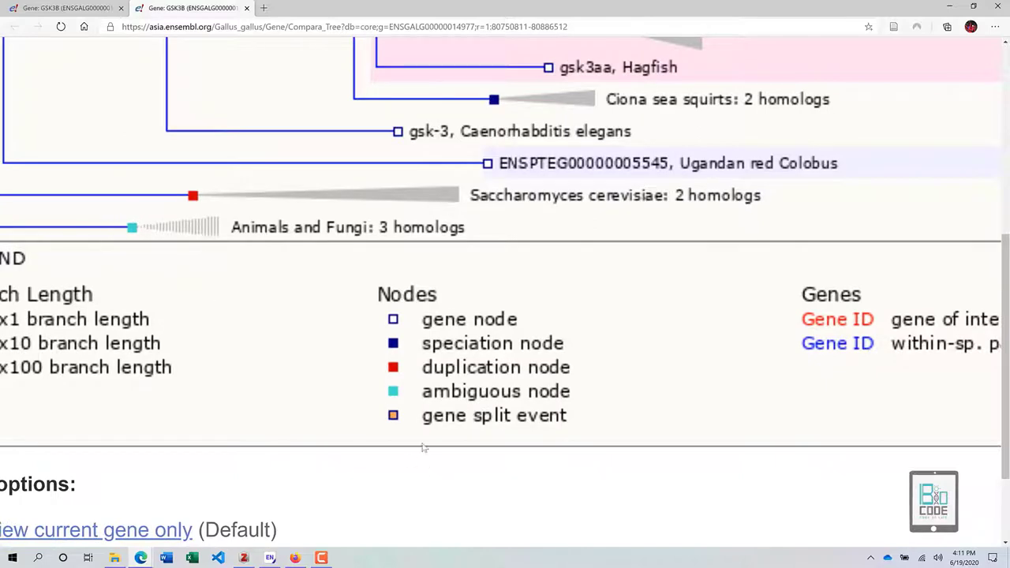
{"action": "scroll", "coordinate": [422, 438], "scroll_direction": "down", "scroll_amount": 1}
{"action": "scroll", "coordinate": [422, 437], "scroll_direction": "down", "scroll_amount": 3}
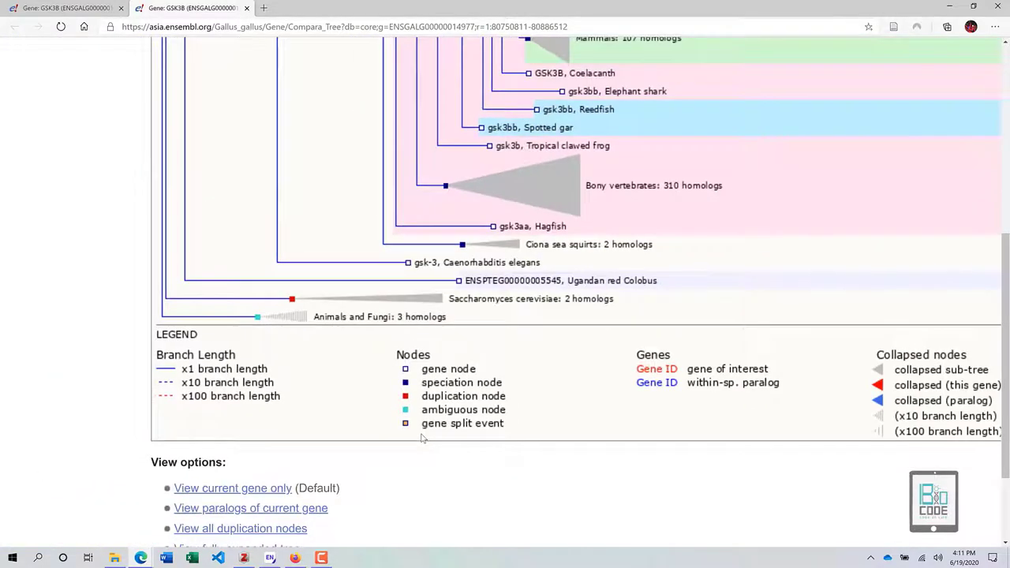
{"action": "scroll", "coordinate": [428, 400], "scroll_direction": "up", "scroll_amount": 1}
{"action": "scroll", "coordinate": [431, 397], "scroll_direction": "down", "scroll_amount": 2}
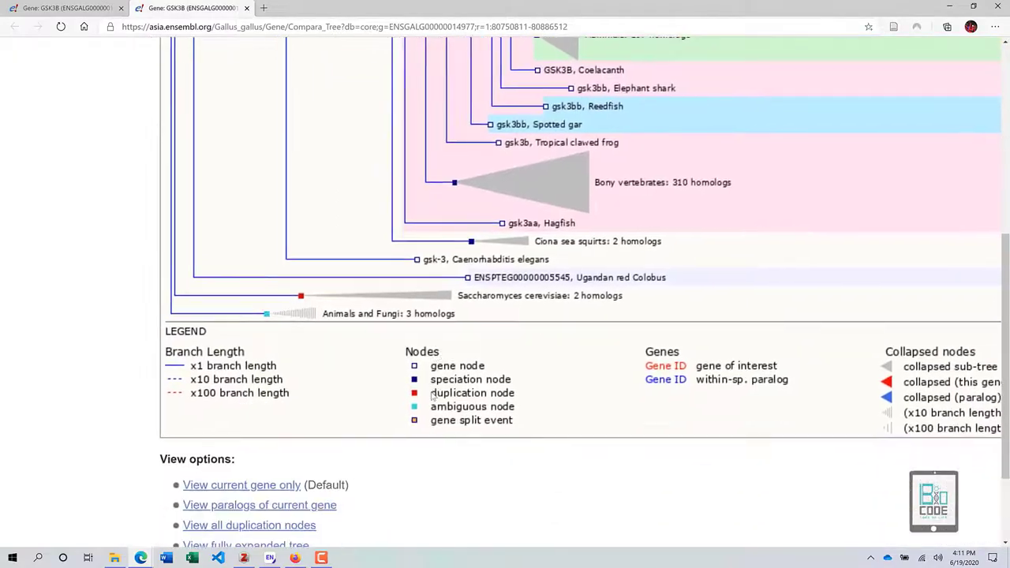
{"action": "scroll", "coordinate": [431, 397], "scroll_direction": "up", "scroll_amount": 4}
{"action": "scroll", "coordinate": [431, 396], "scroll_direction": "down", "scroll_amount": 4}
{"action": "scroll", "coordinate": [432, 397], "scroll_direction": "down", "scroll_amount": 2}
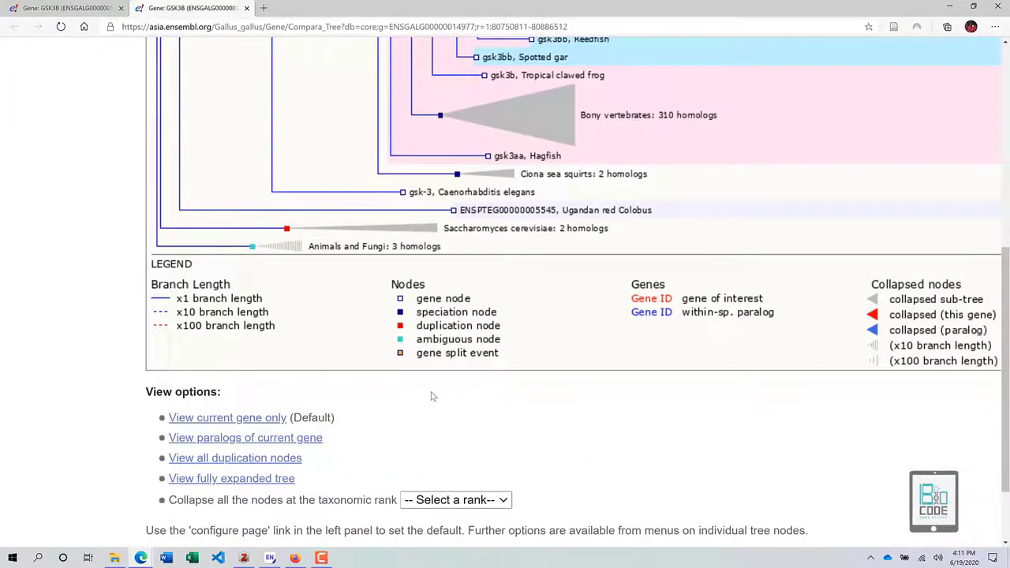
{"action": "scroll", "coordinate": [431, 397], "scroll_direction": "up", "scroll_amount": 2}
{"action": "scroll", "coordinate": [273, 454], "scroll_direction": "down", "scroll_amount": 1}
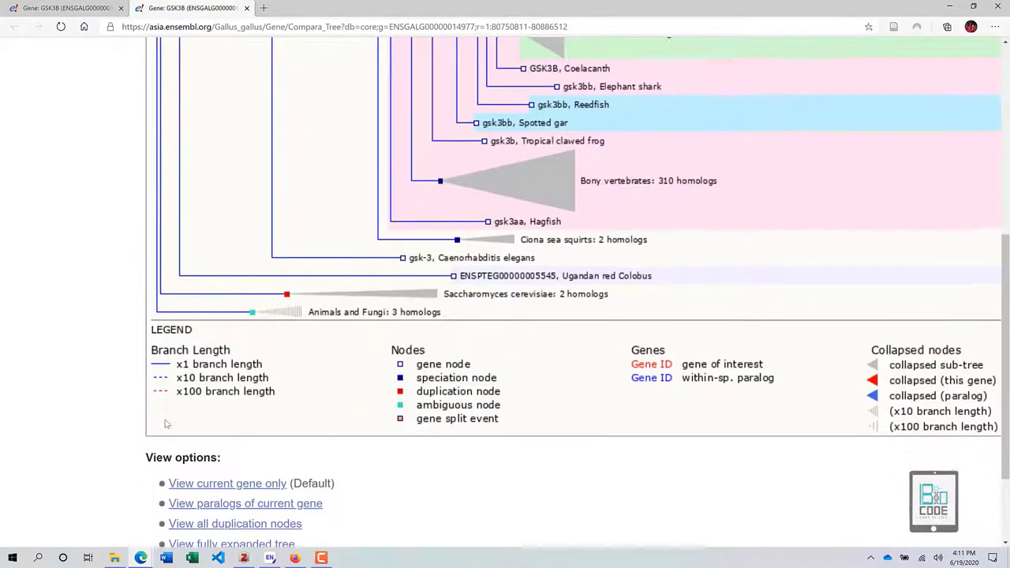
{"action": "scroll", "coordinate": [157, 363], "scroll_direction": "up", "scroll_amount": 5, "text": "ctrl"}
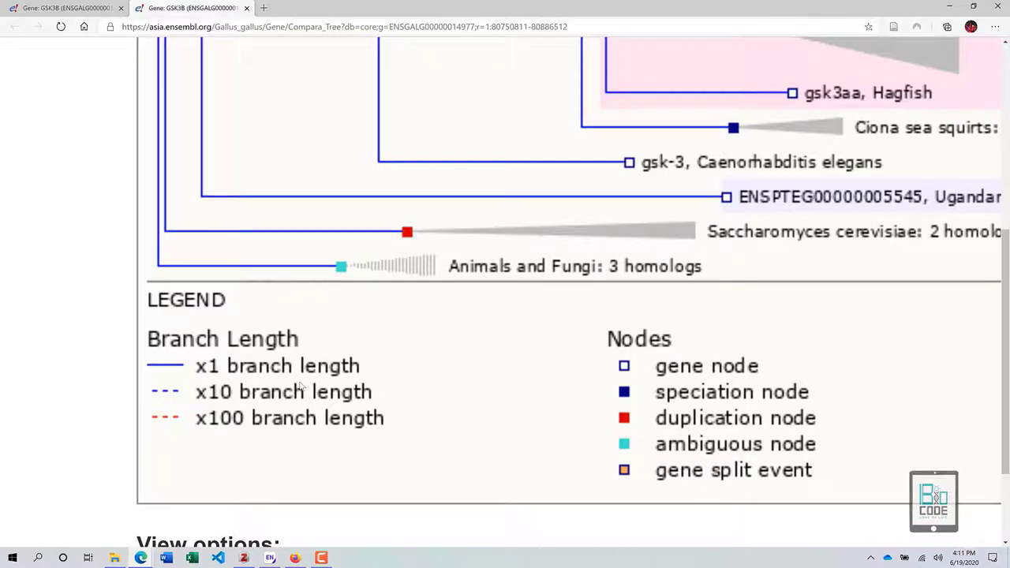
{"action": "scroll", "coordinate": [302, 386], "scroll_direction": "down", "scroll_amount": 5}
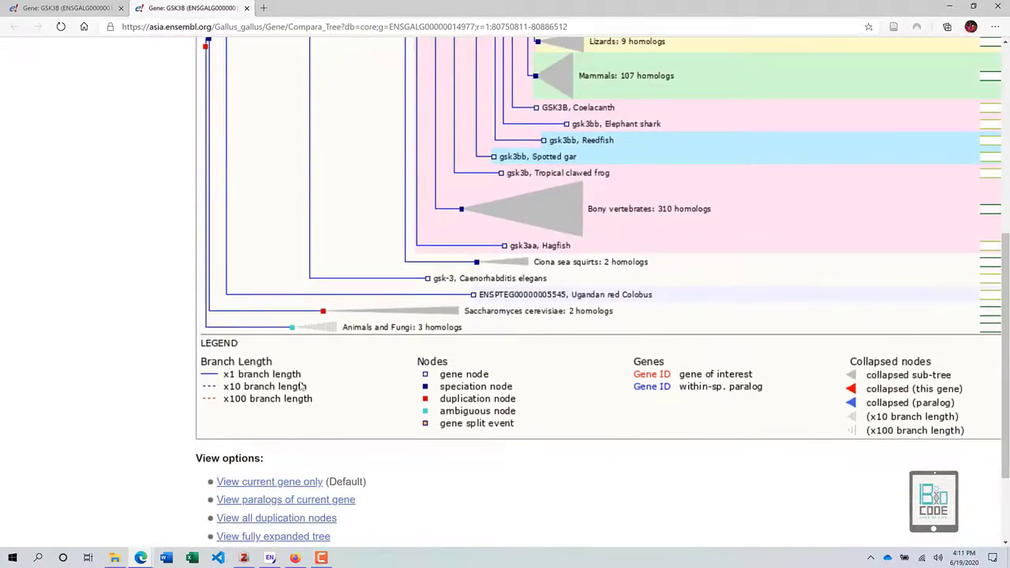
{"action": "scroll", "coordinate": [303, 386], "scroll_direction": "down", "scroll_amount": 2}
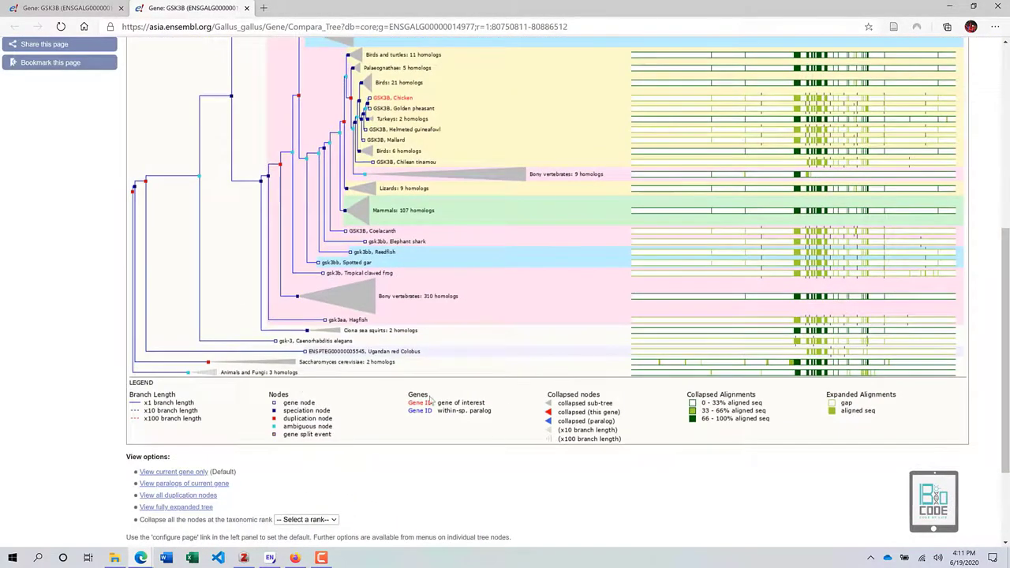
{"action": "scroll", "coordinate": [430, 402], "scroll_direction": "up", "scroll_amount": 7}
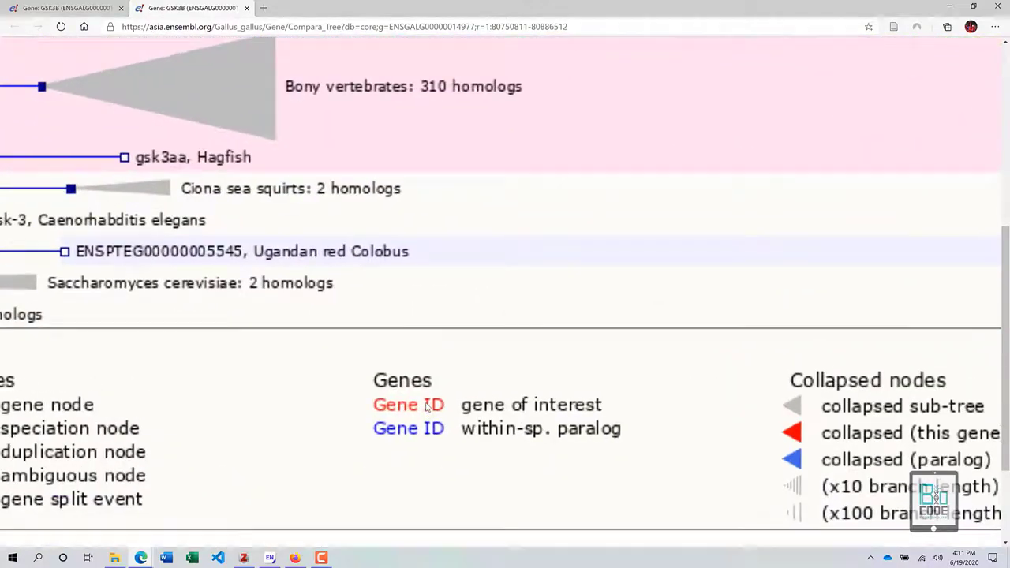
{"action": "scroll", "coordinate": [426, 405], "scroll_direction": "right", "scroll_amount": 1}
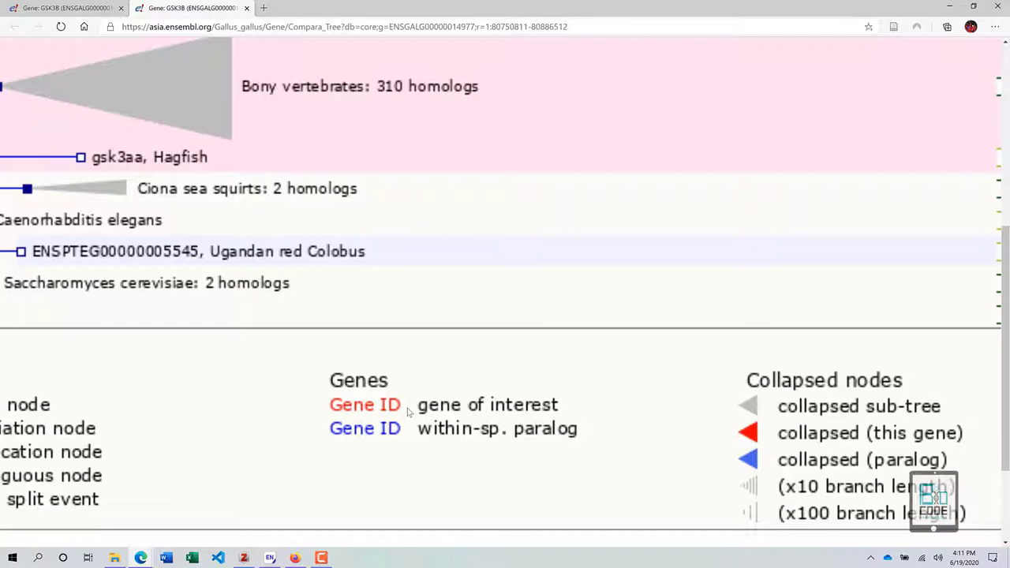
{"action": "scroll", "coordinate": [407, 411], "scroll_direction": "up", "scroll_amount": 10}
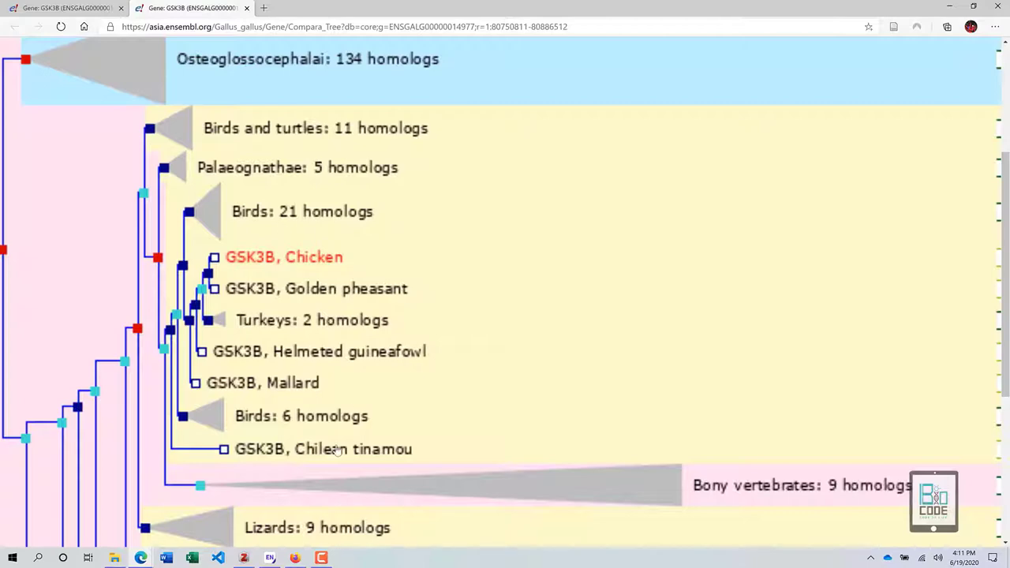
{"action": "scroll", "coordinate": [335, 441], "scroll_direction": "down", "scroll_amount": 2}
{"action": "scroll", "coordinate": [376, 380], "scroll_direction": "down", "scroll_amount": 10}
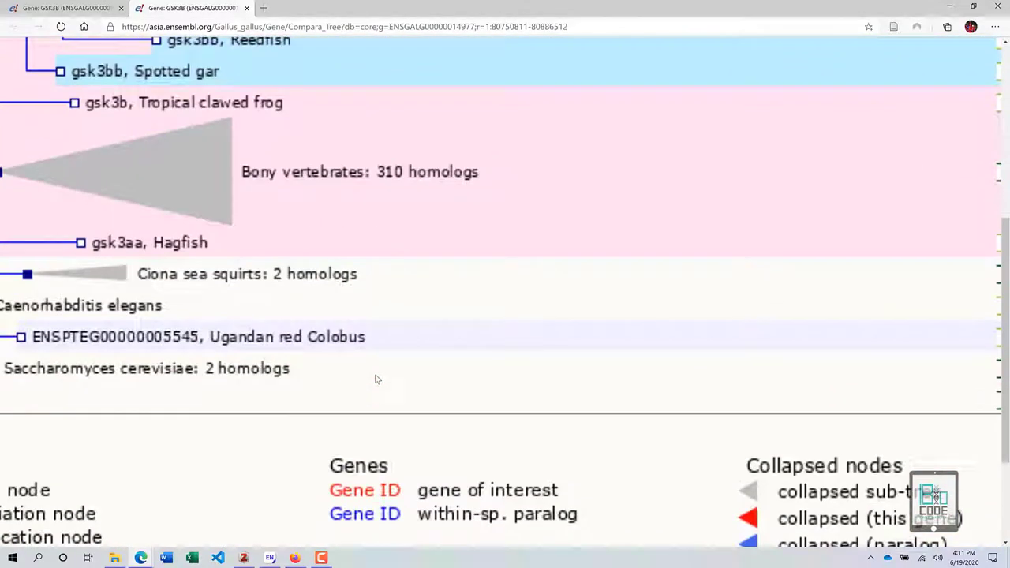
{"action": "scroll", "coordinate": [412, 291], "scroll_direction": "up", "scroll_amount": 1}
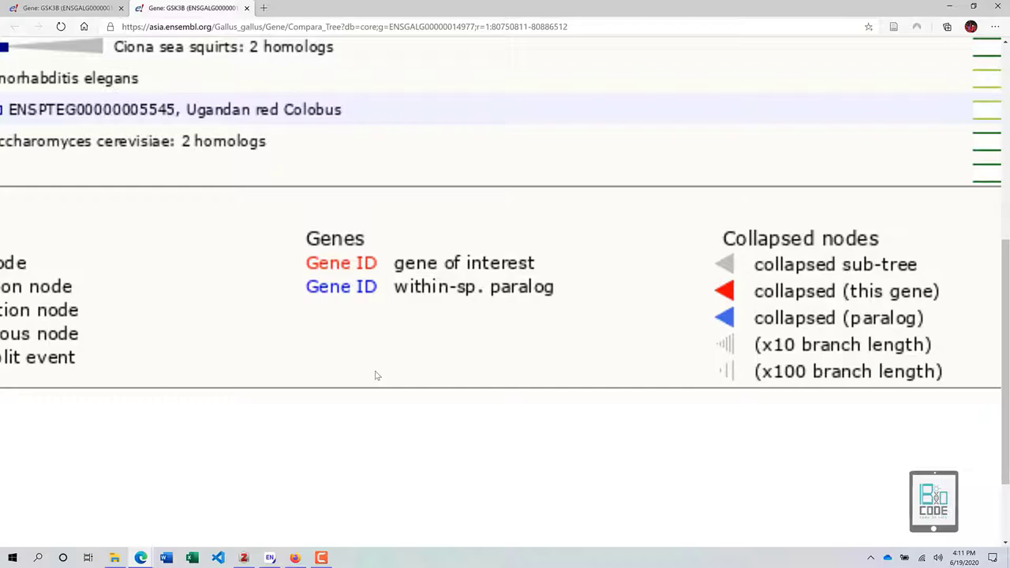
{"action": "scroll", "coordinate": [376, 376], "scroll_direction": "down", "scroll_amount": 5}
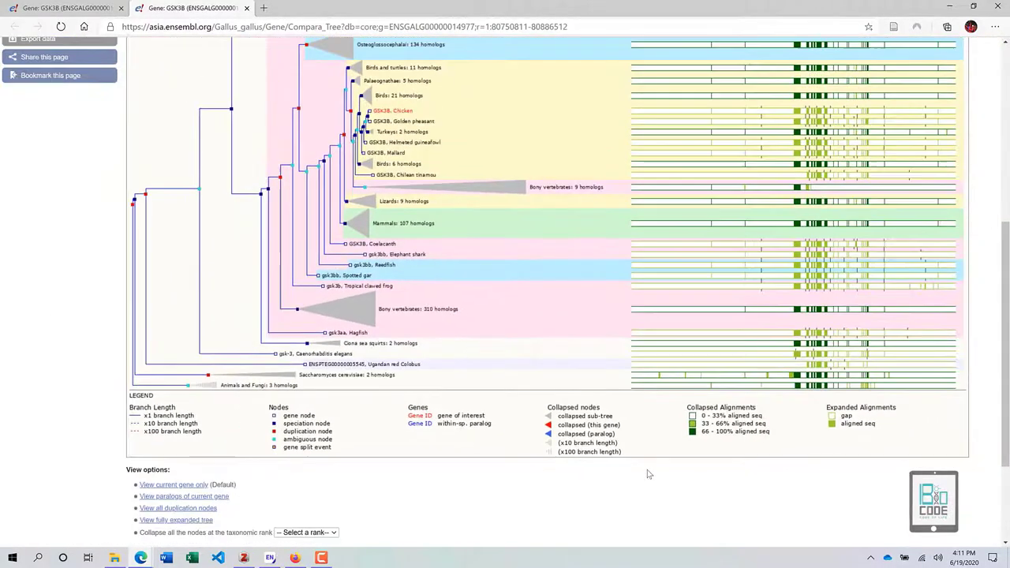
{"action": "scroll", "coordinate": [580, 372], "scroll_direction": "up", "scroll_amount": 1}
{"action": "scroll", "coordinate": [580, 371], "scroll_direction": "up", "scroll_amount": 2}
{"action": "scroll", "coordinate": [580, 372], "scroll_direction": "down", "scroll_amount": 1}
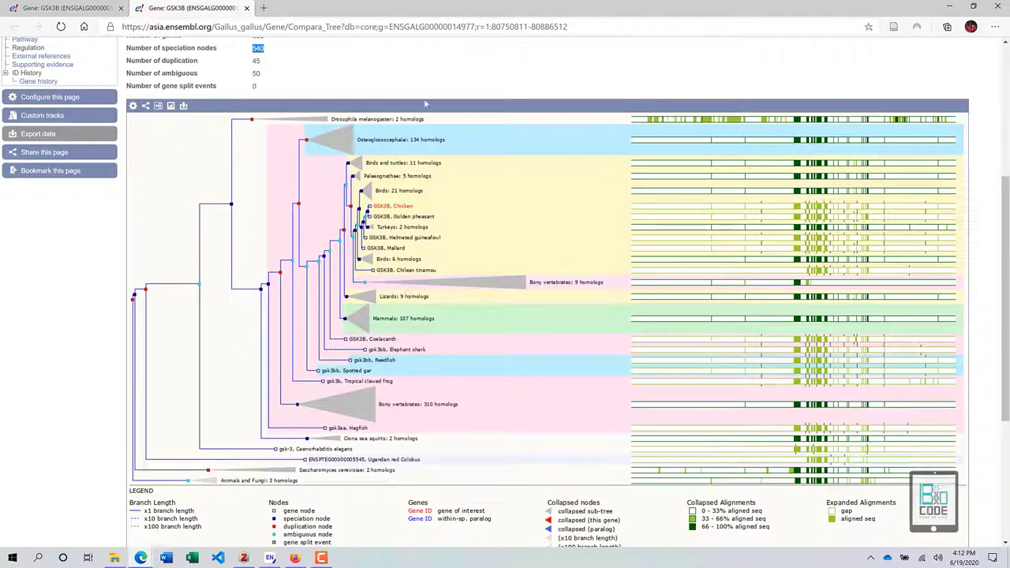
{"action": "scroll", "coordinate": [276, 138], "scroll_direction": "up", "scroll_amount": 5, "text": "ctrl"}
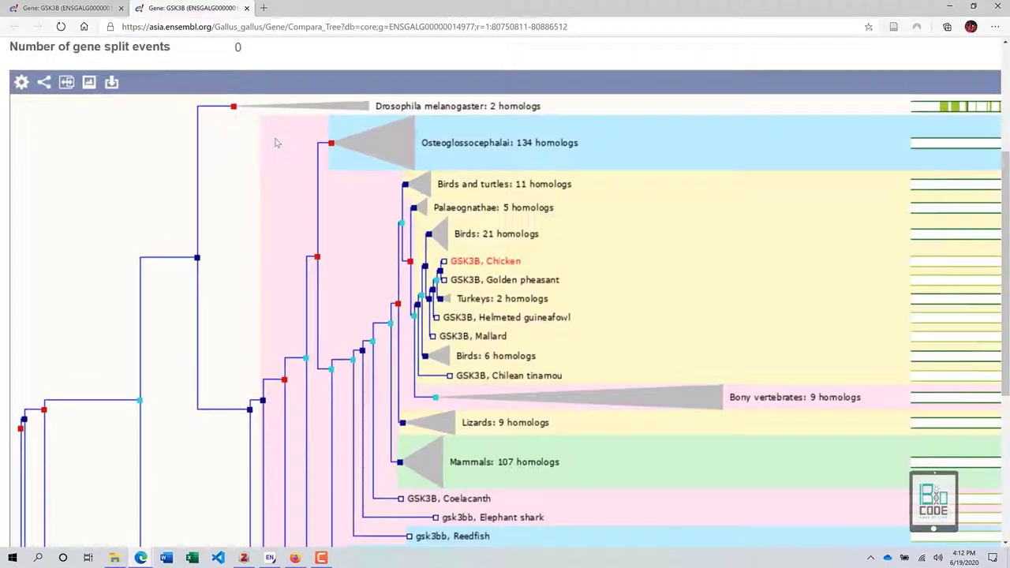
{"action": "scroll", "coordinate": [276, 140], "scroll_direction": "up", "scroll_amount": 1}
{"action": "scroll", "coordinate": [276, 141], "scroll_direction": "down", "scroll_amount": 1}
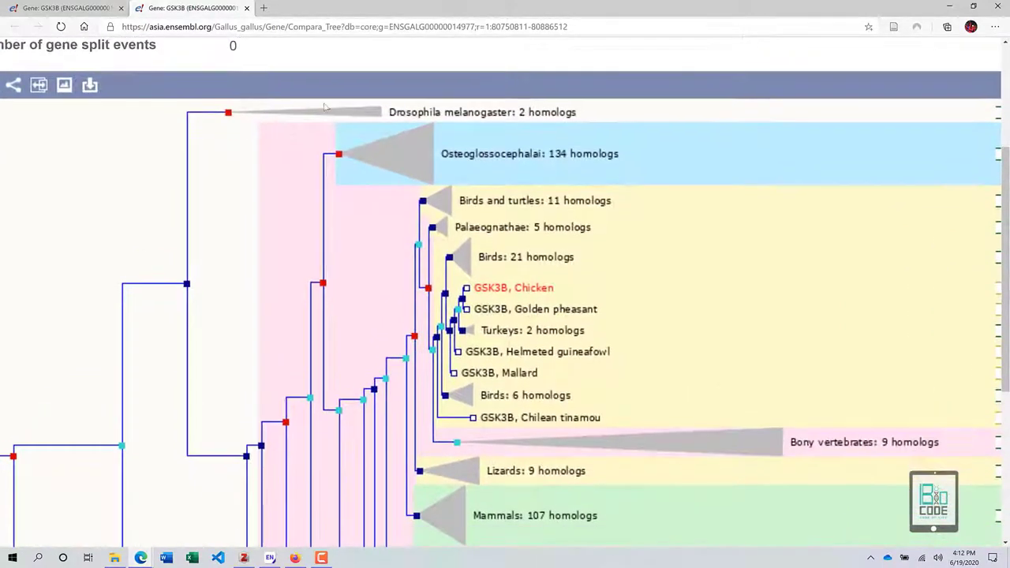
{"action": "scroll", "coordinate": [407, 128], "scroll_direction": "down", "scroll_amount": 2}
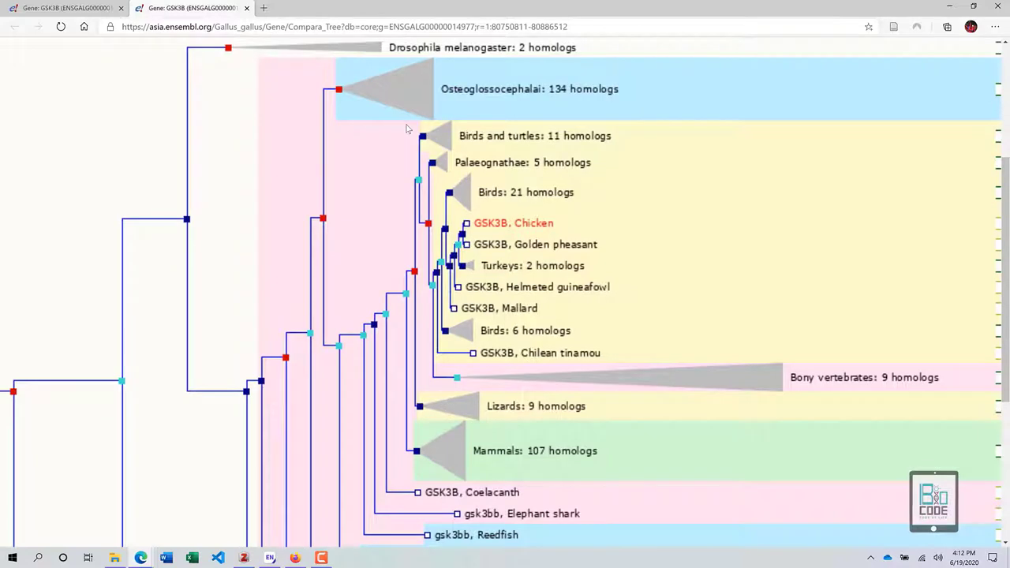
{"action": "scroll", "coordinate": [662, 135], "scroll_direction": "up", "scroll_amount": 1}
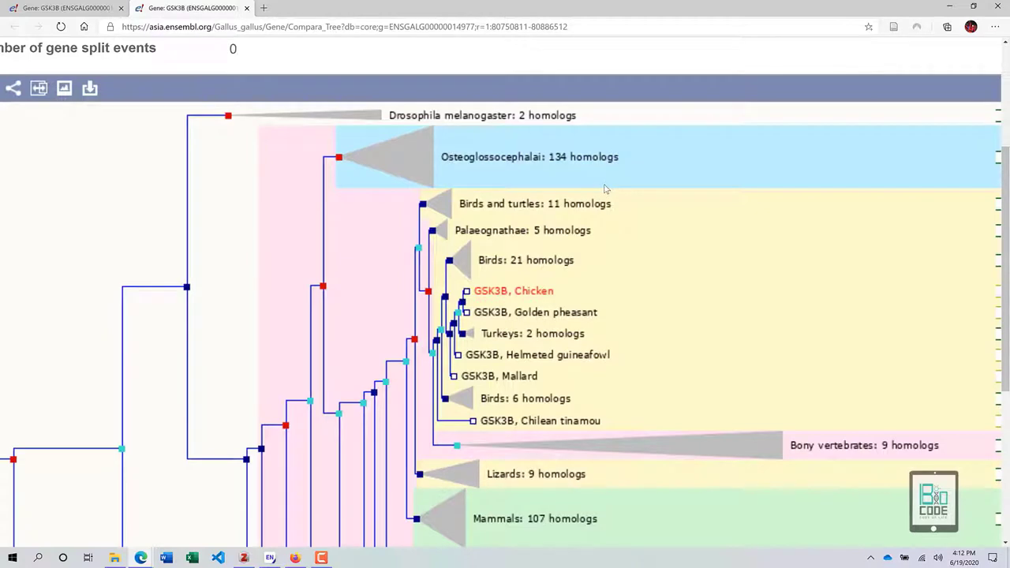
{"action": "scroll", "coordinate": [605, 189], "scroll_direction": "down", "scroll_amount": 2}
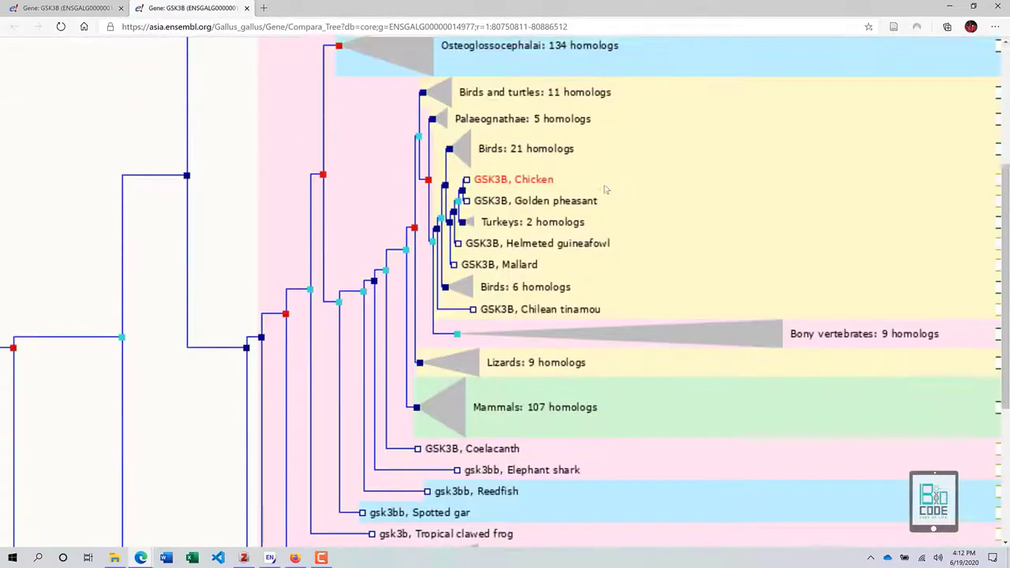
{"action": "scroll", "coordinate": [631, 276], "scroll_direction": "down", "scroll_amount": 1}
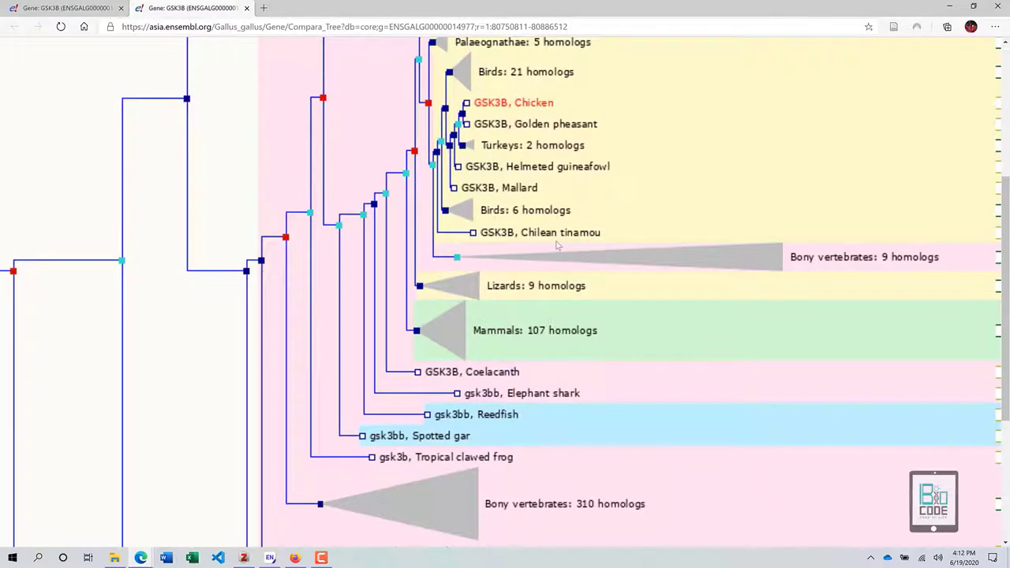
{"action": "scroll", "coordinate": [517, 246], "scroll_direction": "down", "scroll_amount": 1}
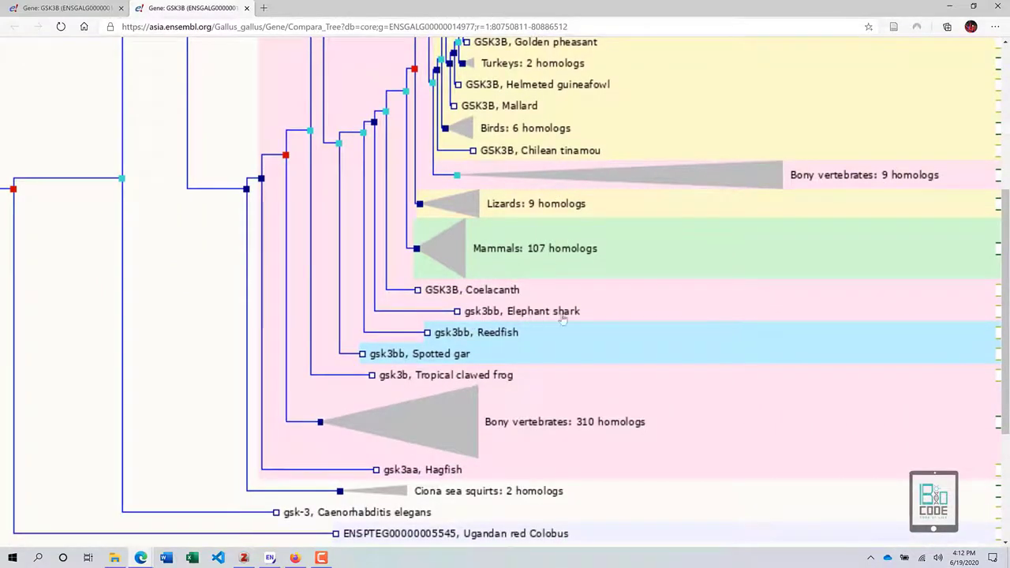
{"action": "scroll", "coordinate": [565, 353], "scroll_direction": "down", "scroll_amount": 2}
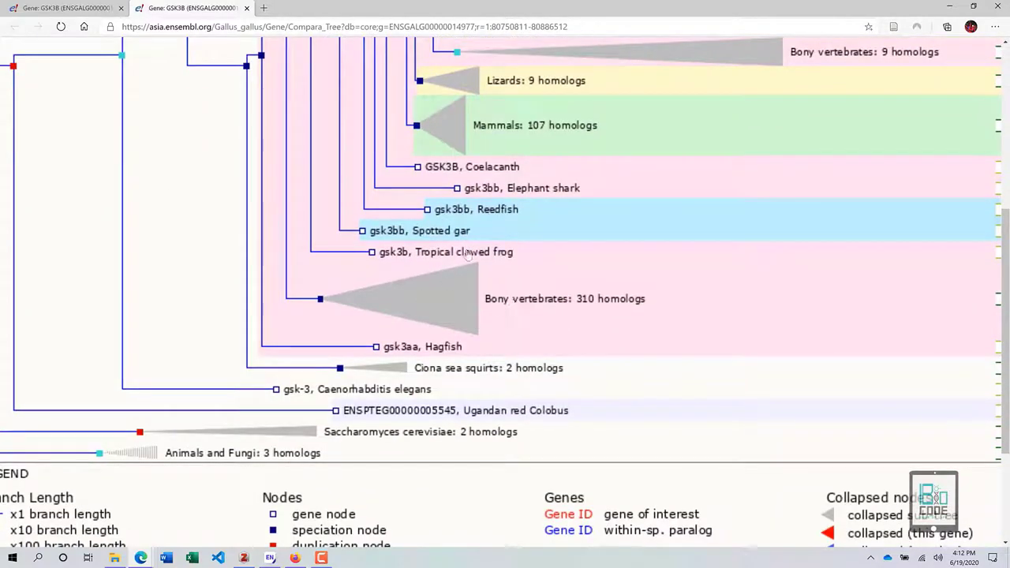
{"action": "scroll", "coordinate": [453, 392], "scroll_direction": "down", "scroll_amount": 1}
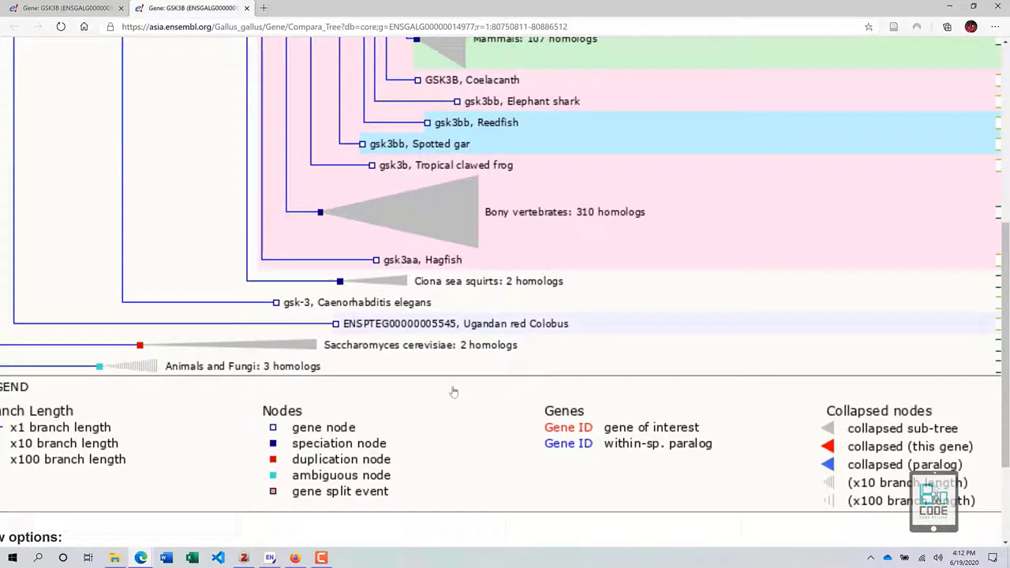
{"action": "scroll", "coordinate": [455, 270], "scroll_direction": "up", "scroll_amount": 3}
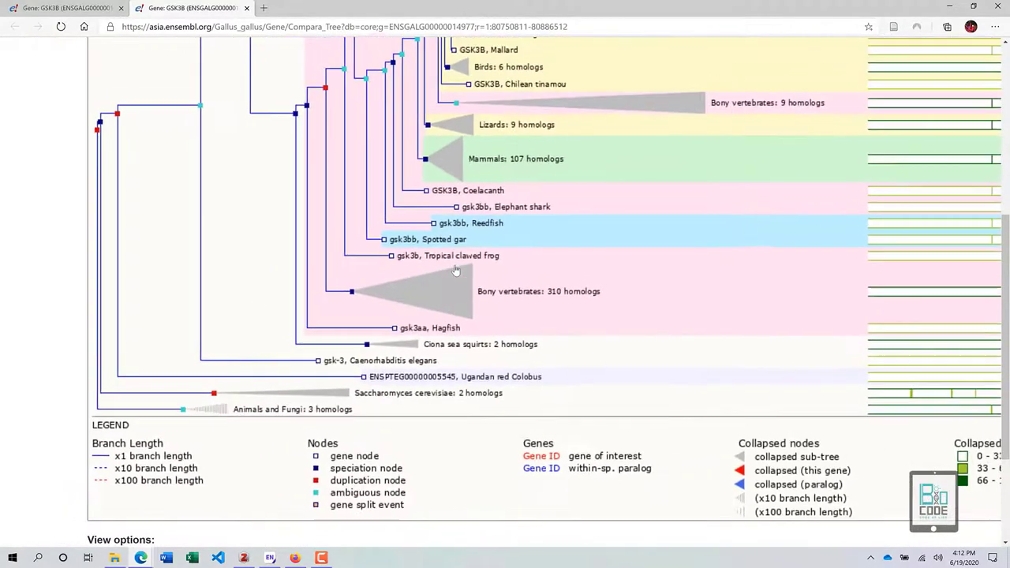
{"action": "scroll", "coordinate": [455, 270], "scroll_direction": "down", "scroll_amount": 2}
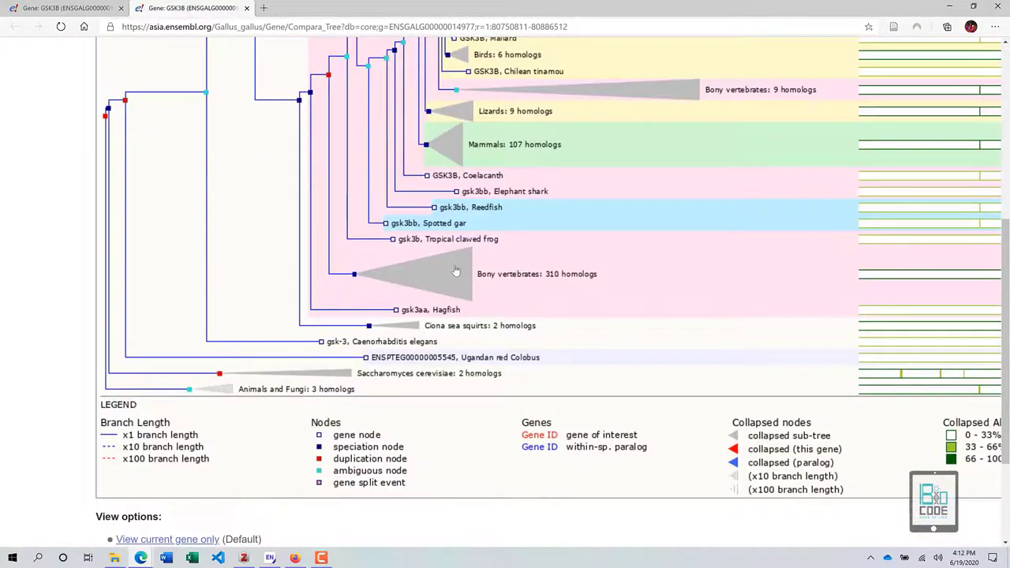
{"action": "scroll", "coordinate": [576, 308], "scroll_direction": "up", "scroll_amount": 1}
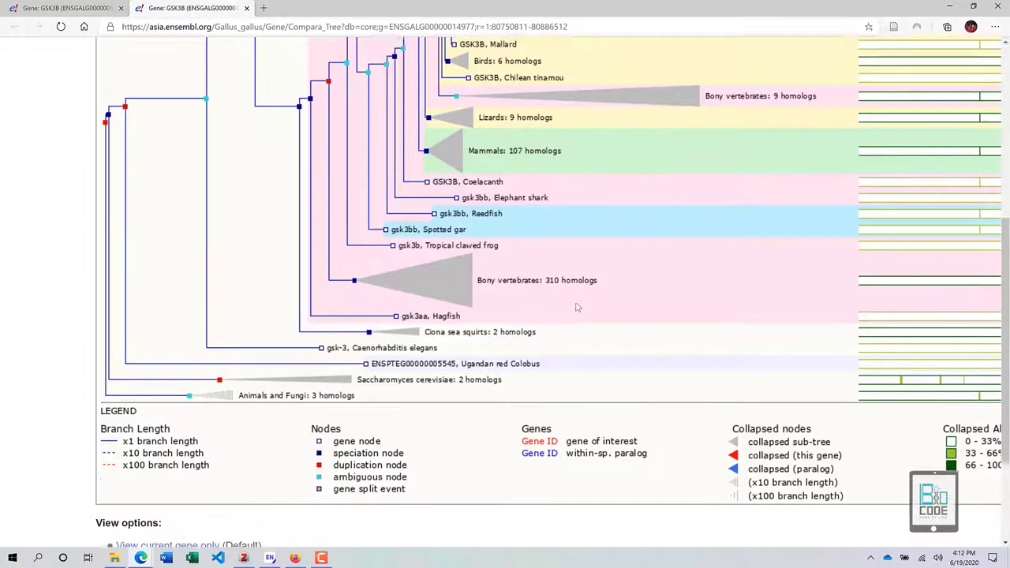
{"action": "scroll", "coordinate": [300, 402], "scroll_direction": "down", "scroll_amount": 3, "text": "ctrl"}
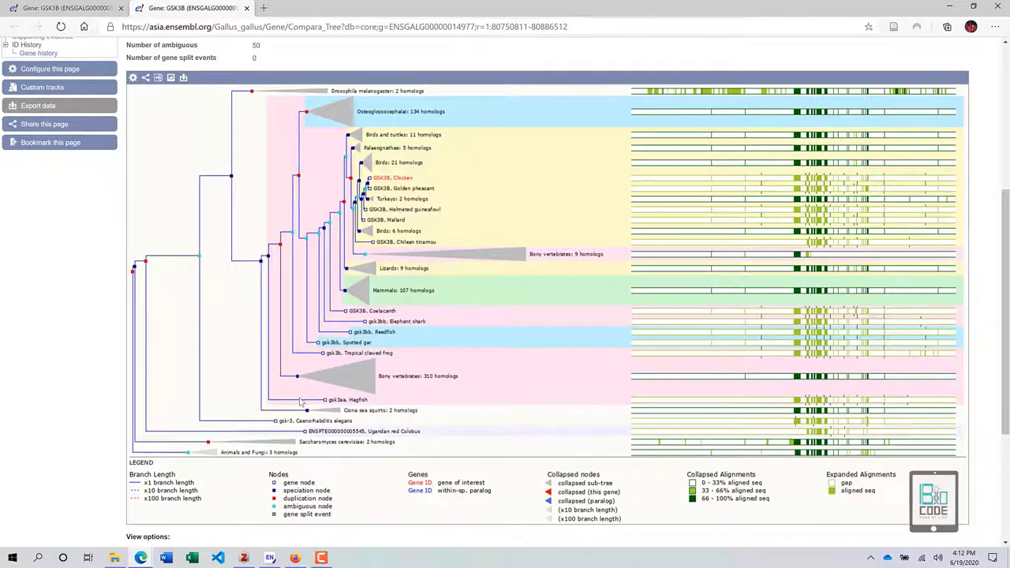
{"action": "scroll", "coordinate": [332, 207], "scroll_direction": "up", "scroll_amount": 4, "text": "ctrl"}
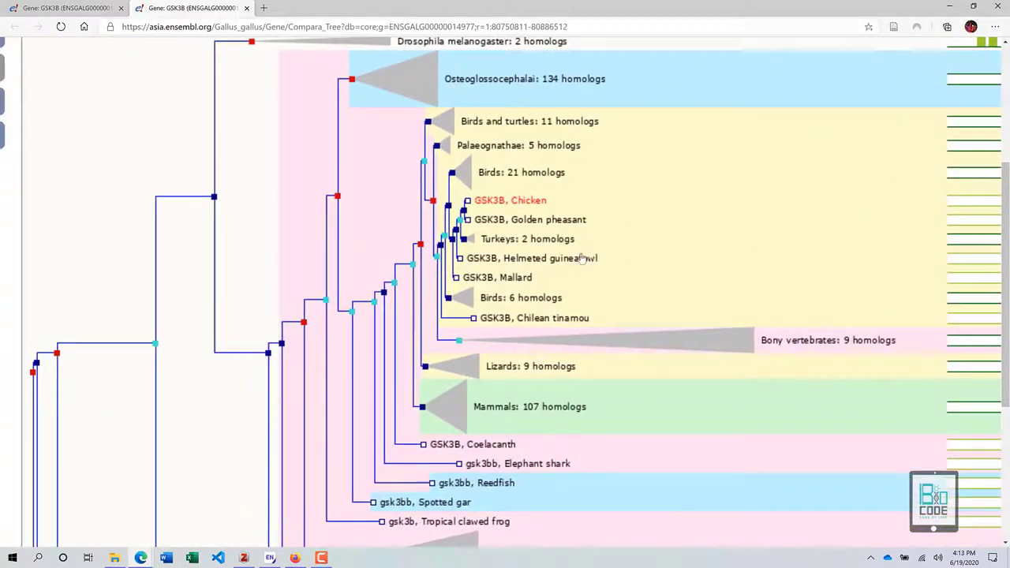
{"action": "scroll", "coordinate": [497, 214], "scroll_direction": "up", "scroll_amount": 3, "text": "ctrl"}
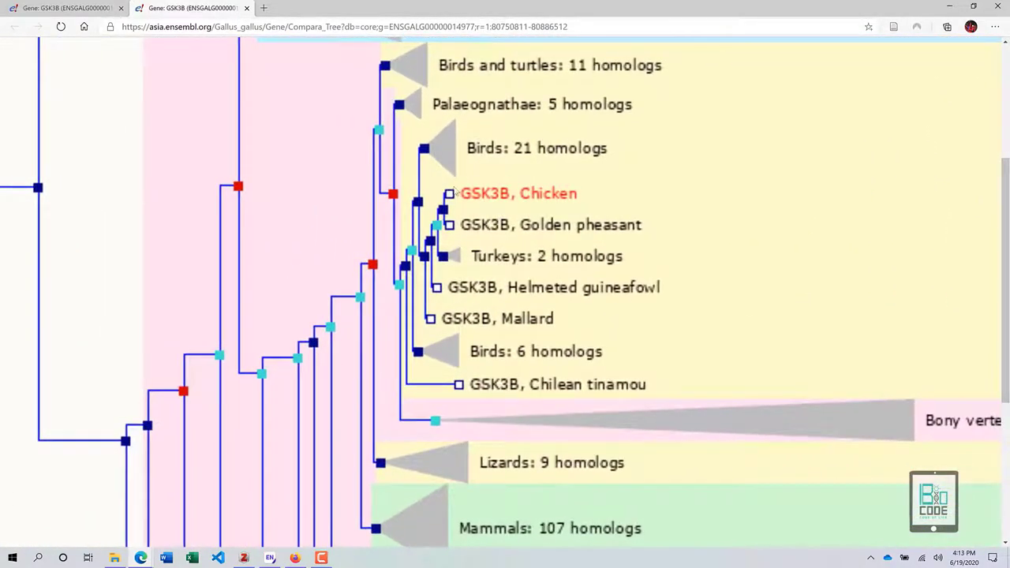
{"action": "scroll", "coordinate": [451, 193], "scroll_direction": "down", "scroll_amount": 6}
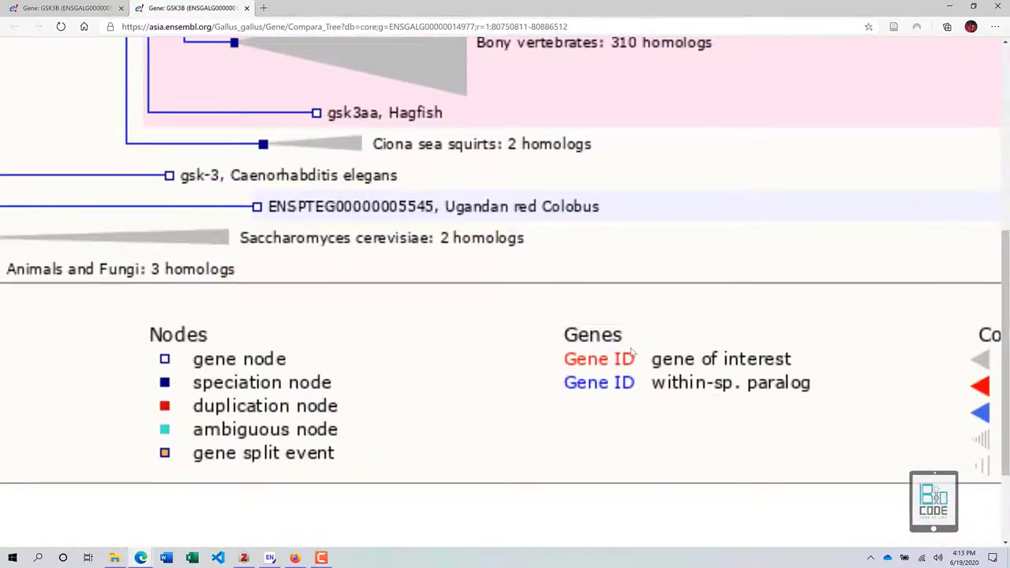
{"action": "scroll", "coordinate": [203, 368], "scroll_direction": "up", "scroll_amount": 7}
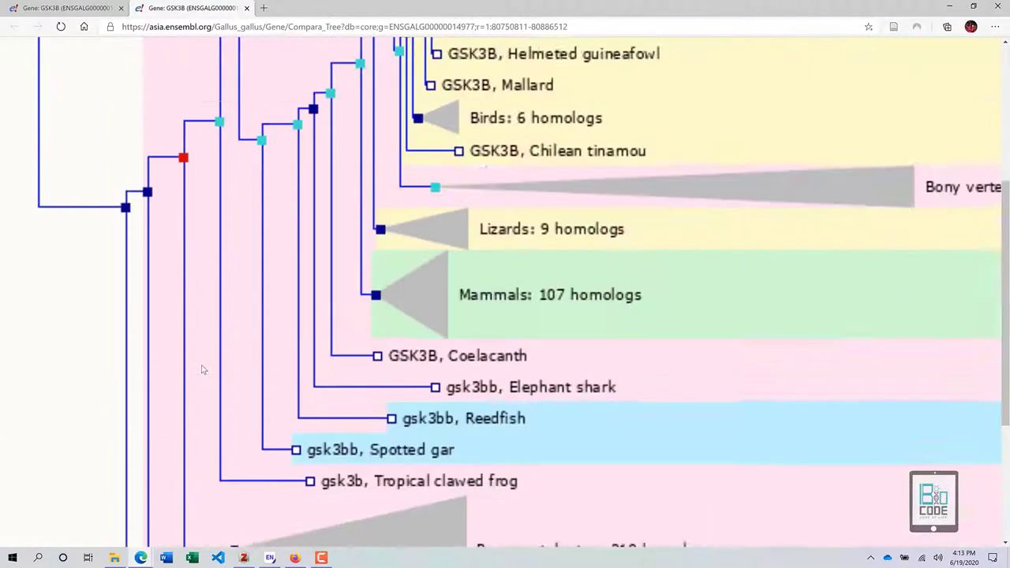
{"action": "scroll", "coordinate": [203, 368], "scroll_direction": "down", "scroll_amount": 1}
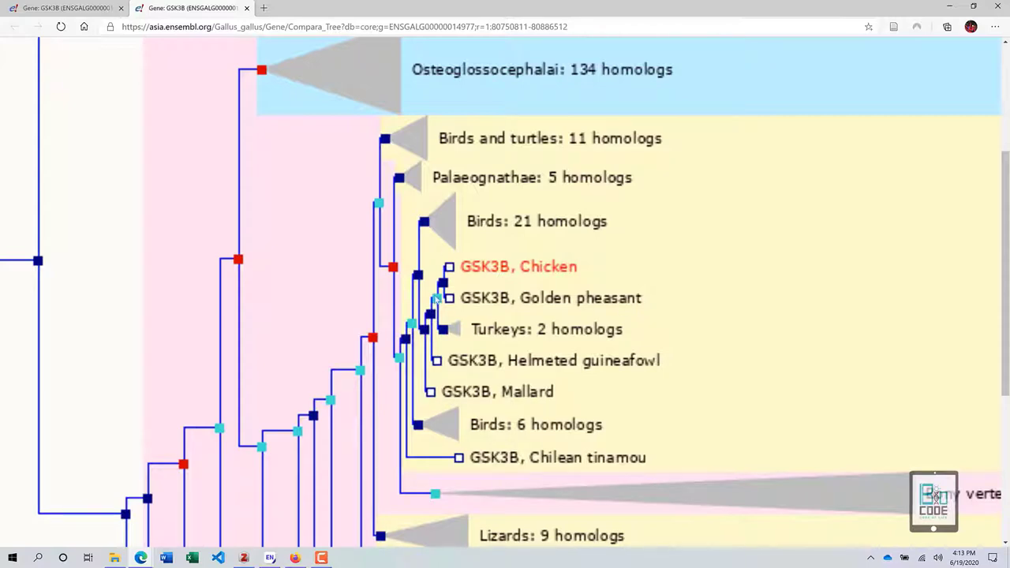
{"action": "scroll", "coordinate": [436, 314], "scroll_direction": "down", "scroll_amount": 15}
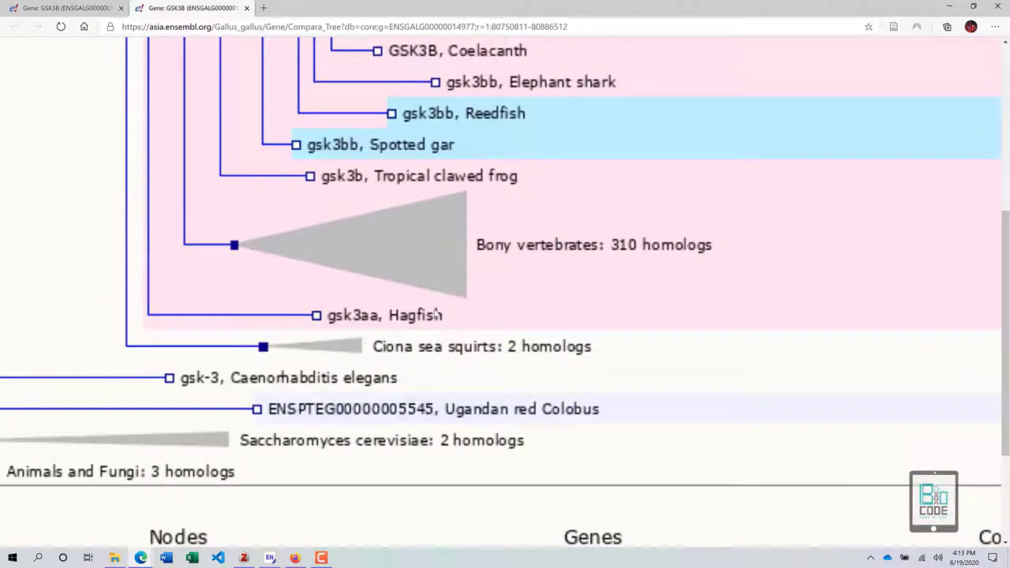
{"action": "scroll", "coordinate": [434, 314], "scroll_direction": "up", "scroll_amount": 1}
{"action": "scroll", "coordinate": [295, 251], "scroll_direction": "up", "scroll_amount": 14}
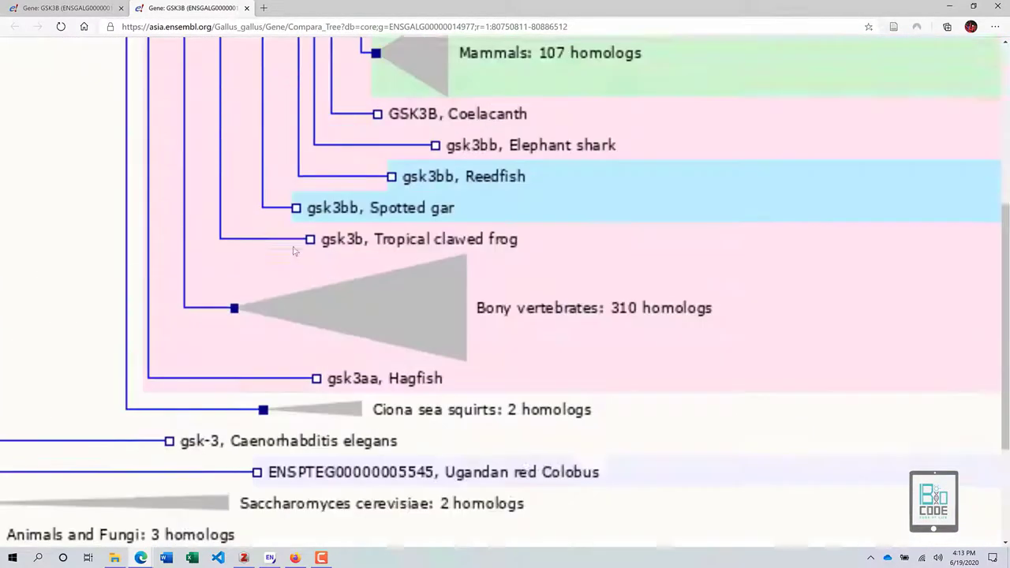
{"action": "scroll", "coordinate": [296, 251], "scroll_direction": "down", "scroll_amount": 1}
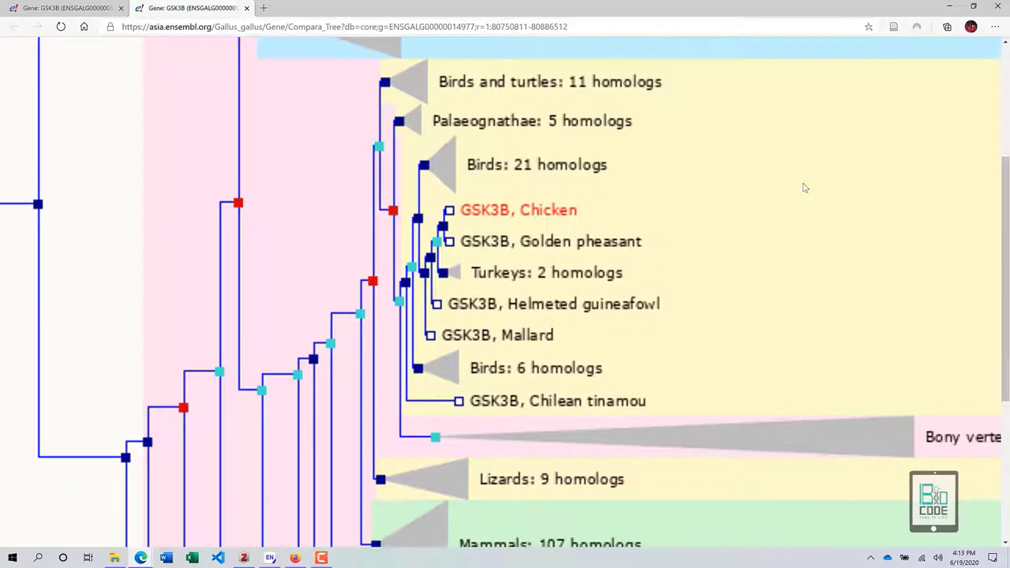
{"action": "scroll", "coordinate": [805, 188], "scroll_direction": "down", "scroll_amount": 3}
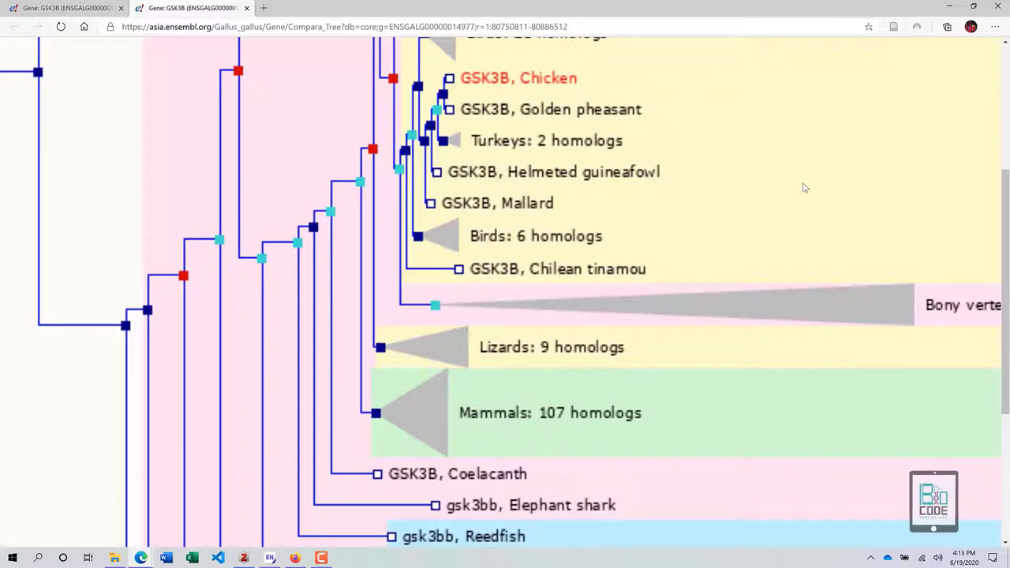
{"action": "scroll", "coordinate": [804, 187], "scroll_direction": "up", "scroll_amount": 2}
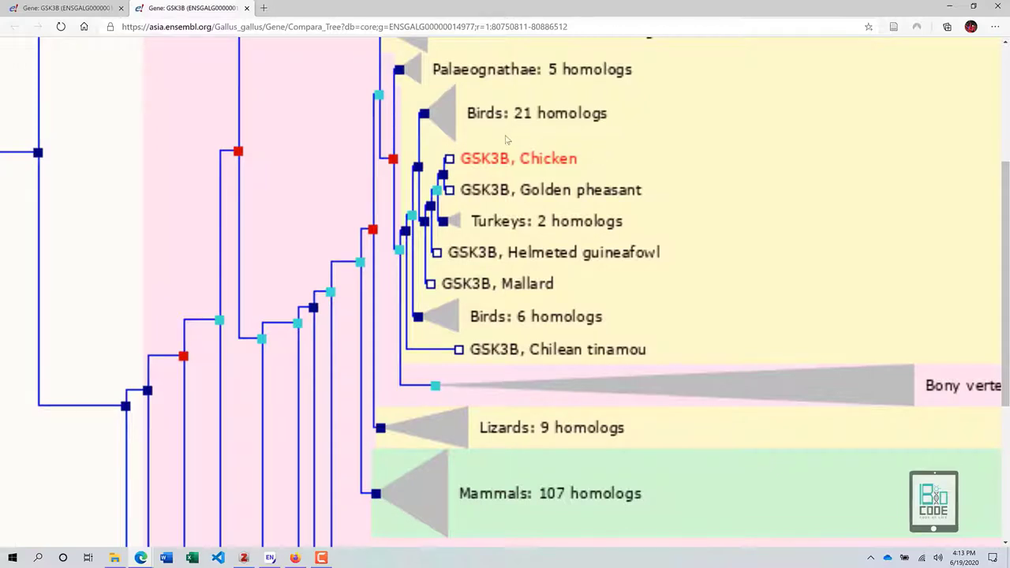
{"action": "scroll", "coordinate": [489, 208], "scroll_direction": "up", "scroll_amount": 1}
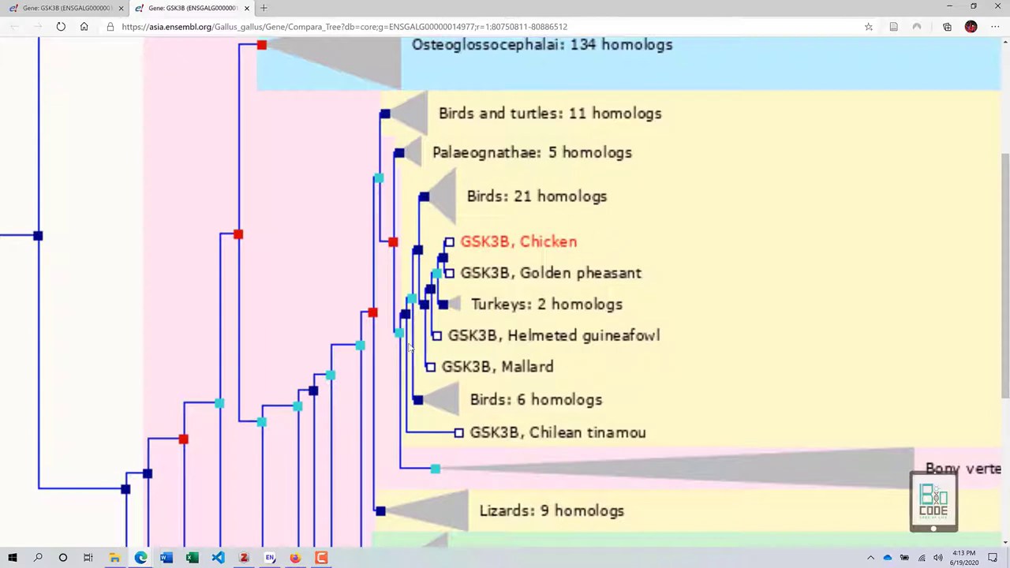
{"action": "scroll", "coordinate": [437, 301], "scroll_direction": "down", "scroll_amount": 5, "text": "ctrl"}
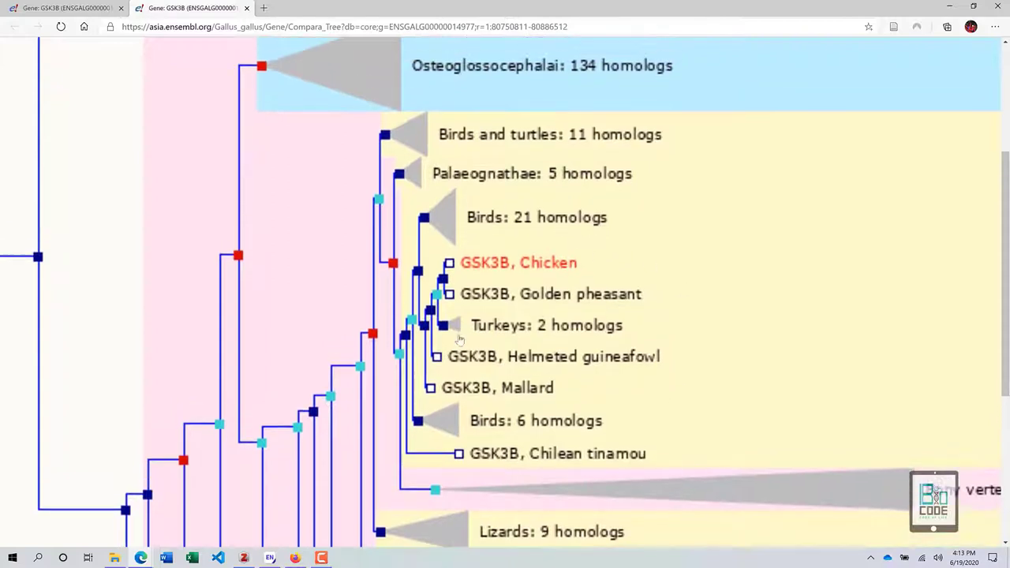
{"action": "scroll", "coordinate": [459, 339], "scroll_direction": "down", "scroll_amount": 1, "text": "ctrl"}
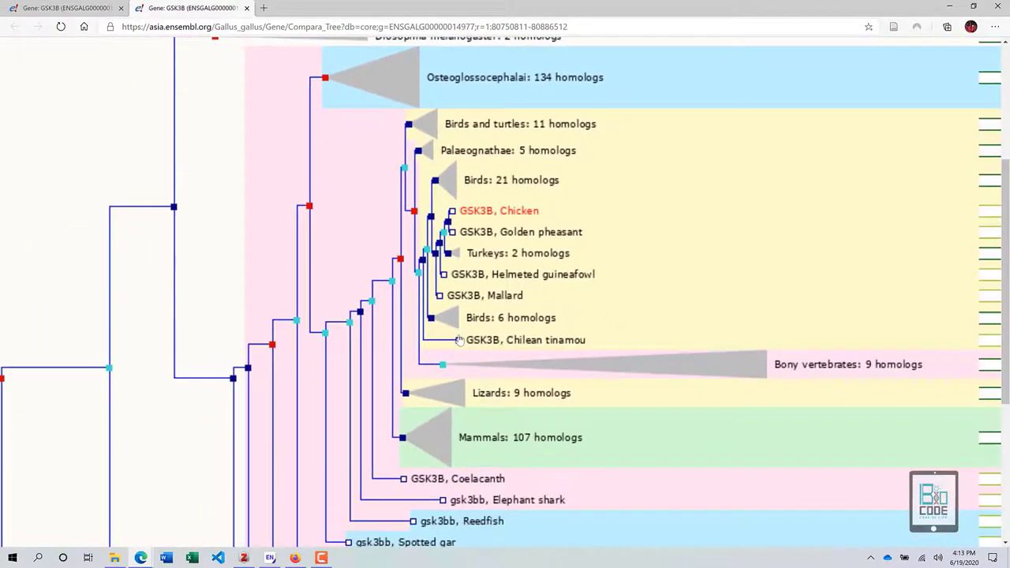
{"action": "scroll", "coordinate": [381, 156], "scroll_direction": "up", "scroll_amount": 1}
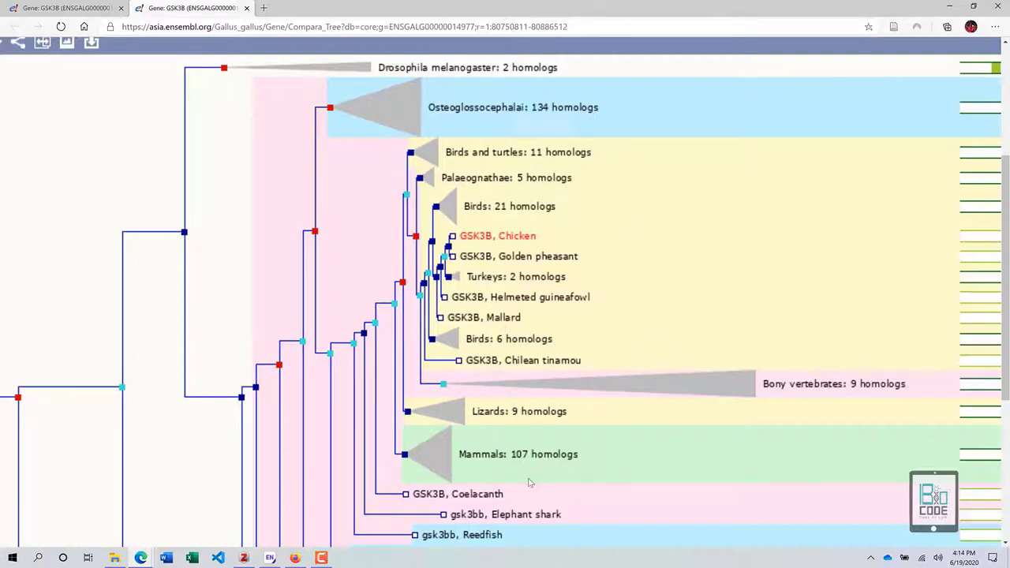
{"action": "scroll", "coordinate": [485, 453], "scroll_direction": "up", "scroll_amount": 1}
{"action": "key", "text": "ctrl+minus"}
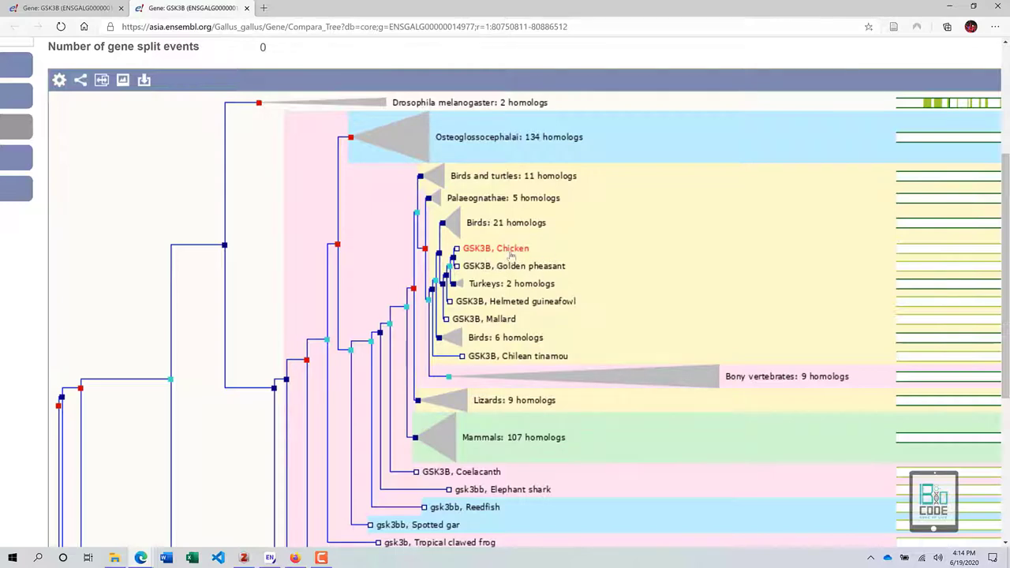
{"action": "scroll", "coordinate": [520, 317], "scroll_direction": "down", "scroll_amount": 1}
{"action": "scroll", "coordinate": [521, 318], "scroll_direction": "up", "scroll_amount": 1}
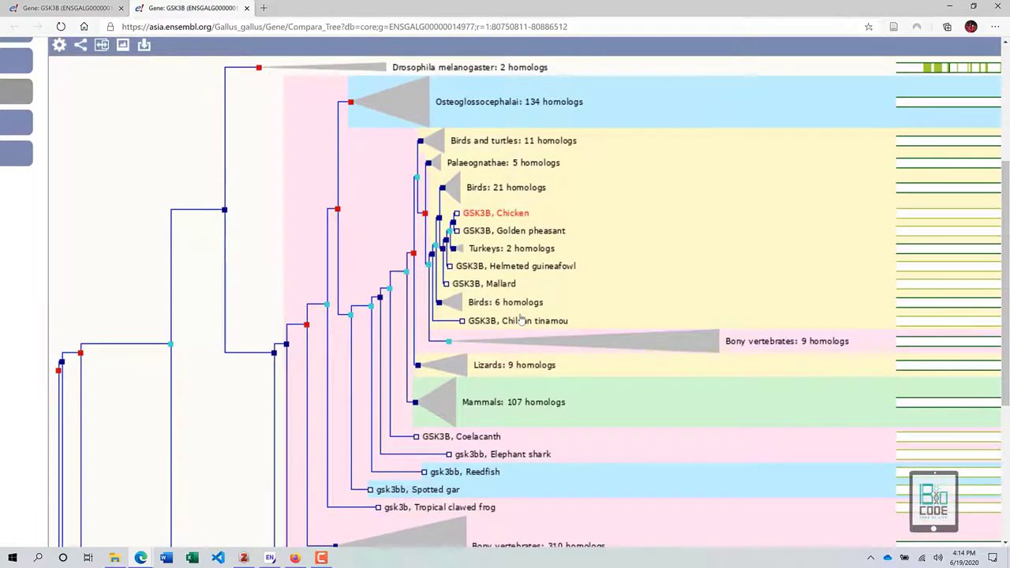
{"action": "scroll", "coordinate": [521, 317], "scroll_direction": "down", "scroll_amount": 3}
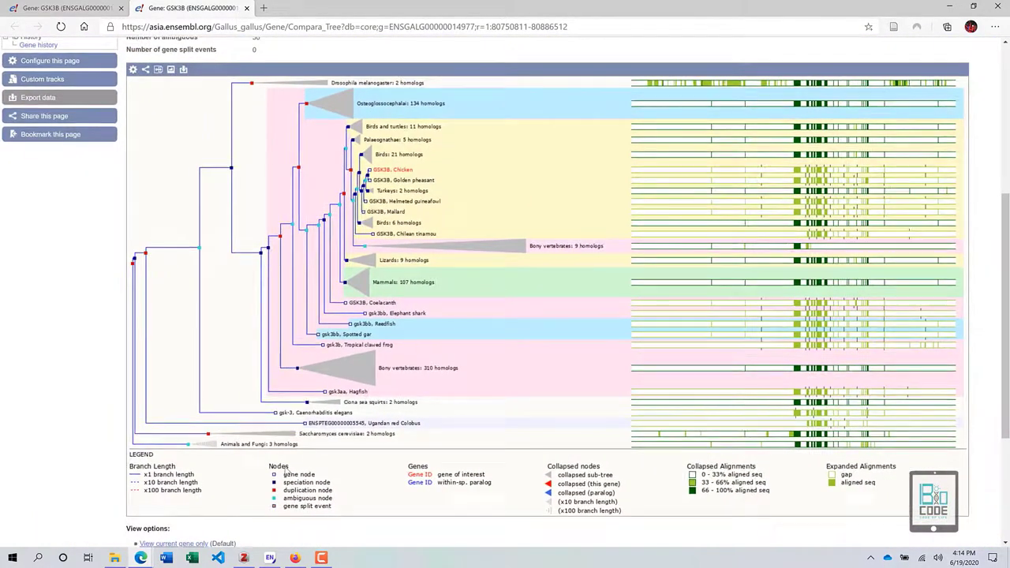
{"action": "scroll", "coordinate": [322, 453], "scroll_direction": "up", "scroll_amount": 5}
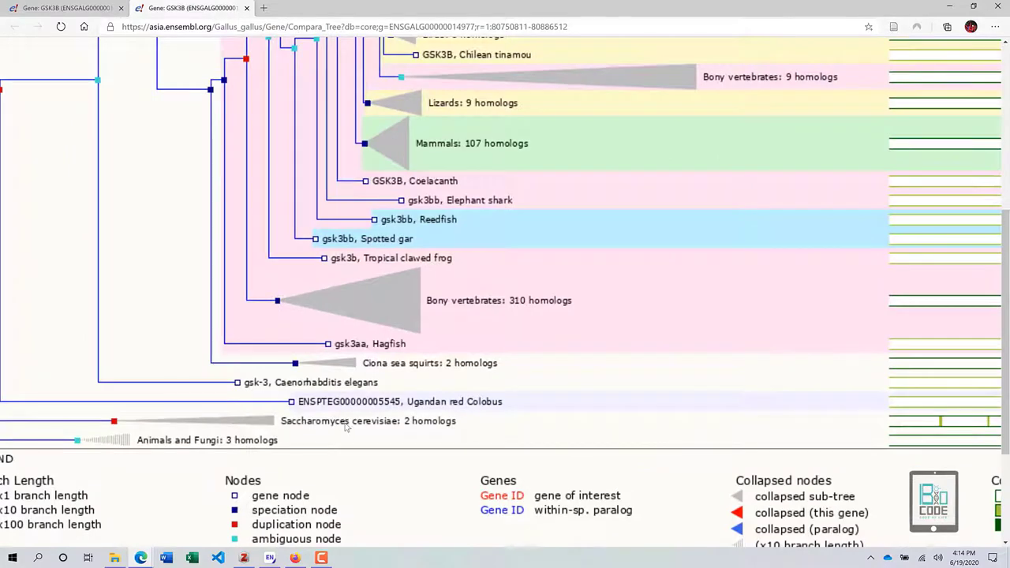
{"action": "scroll", "coordinate": [345, 427], "scroll_direction": "down", "scroll_amount": 3}
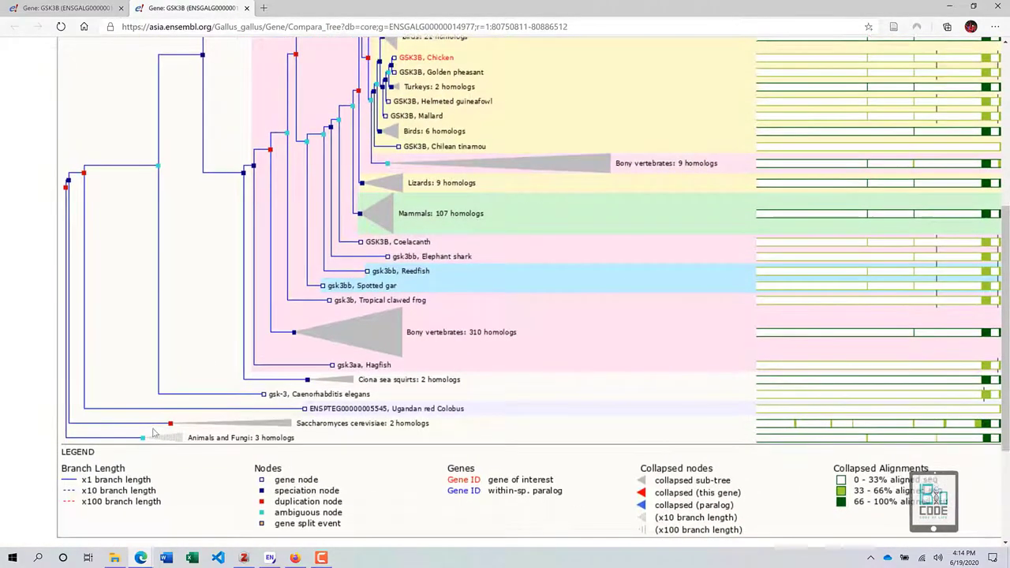
{"action": "scroll", "coordinate": [154, 432], "scroll_direction": "up", "scroll_amount": 1}
{"action": "scroll", "coordinate": [155, 430], "scroll_direction": "up", "scroll_amount": 1}
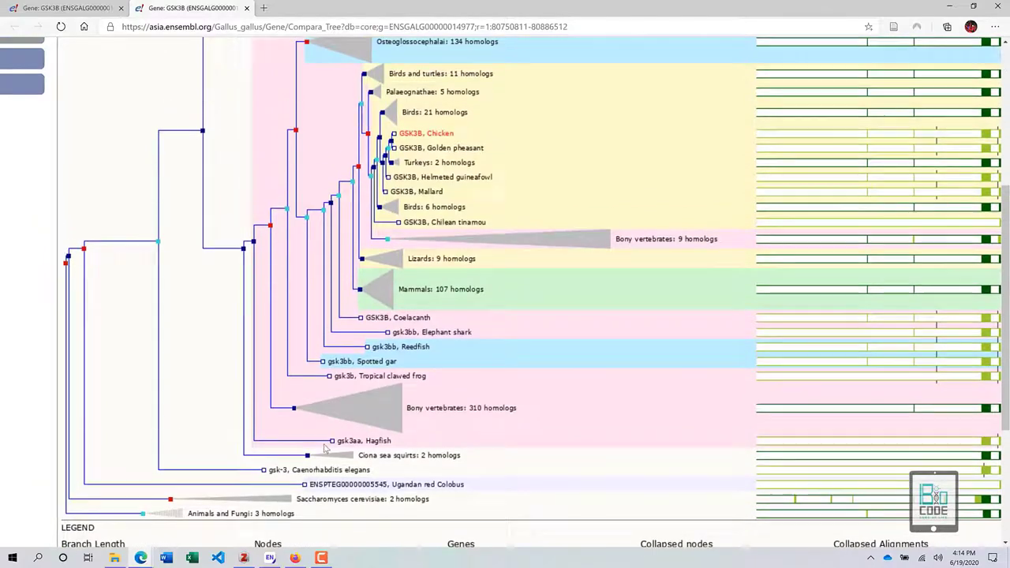
{"action": "scroll", "coordinate": [316, 479], "scroll_direction": "up", "scroll_amount": 3}
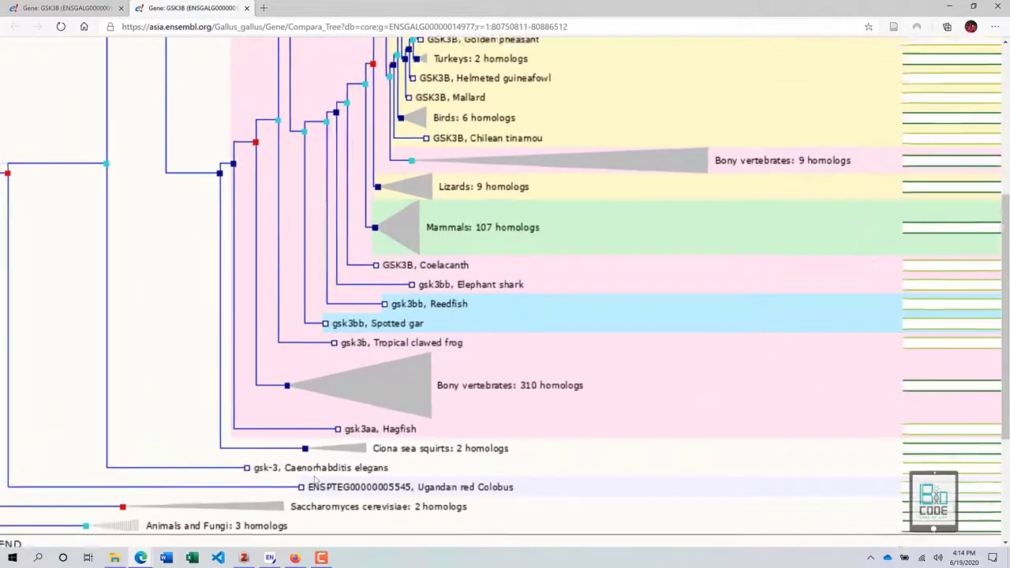
{"action": "scroll", "coordinate": [314, 479], "scroll_direction": "down", "scroll_amount": 1}
{"action": "scroll", "coordinate": [279, 497], "scroll_direction": "down", "scroll_amount": 1}
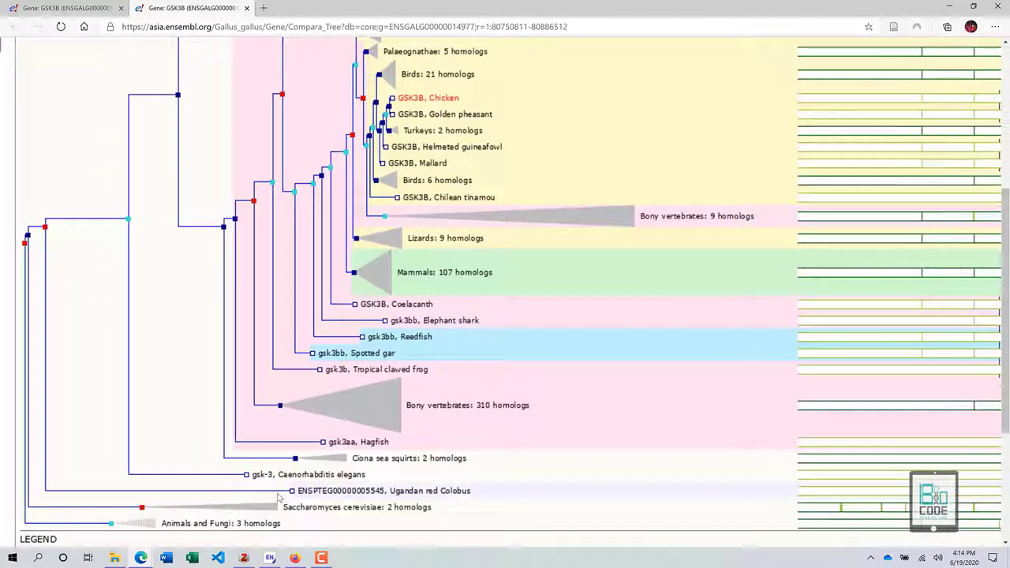
{"action": "scroll", "coordinate": [278, 497], "scroll_direction": "down", "scroll_amount": 1}
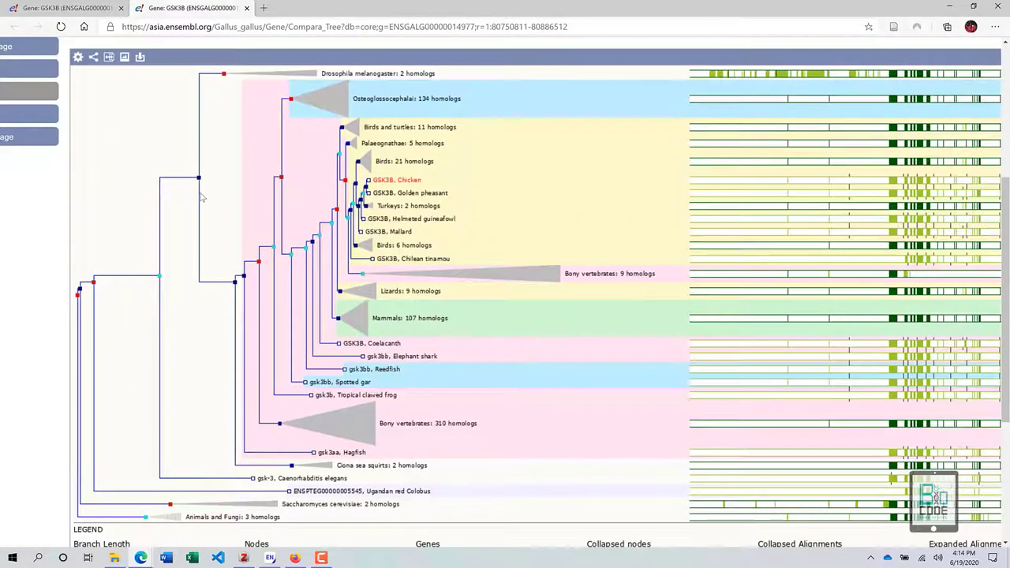
{"action": "scroll", "coordinate": [386, 162], "scroll_direction": "down", "scroll_amount": 1}
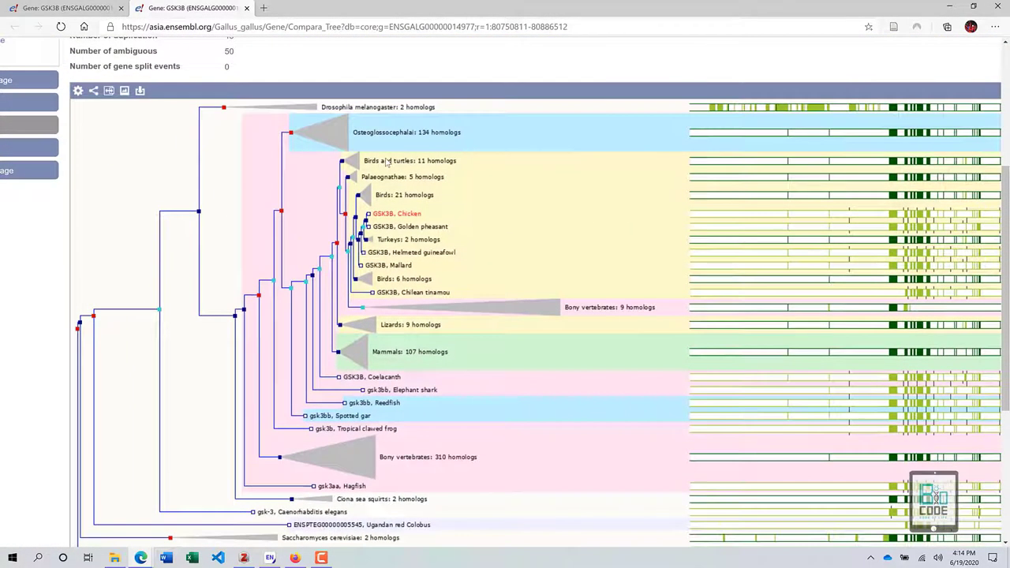
{"action": "scroll", "coordinate": [382, 261], "scroll_direction": "up", "scroll_amount": 2}
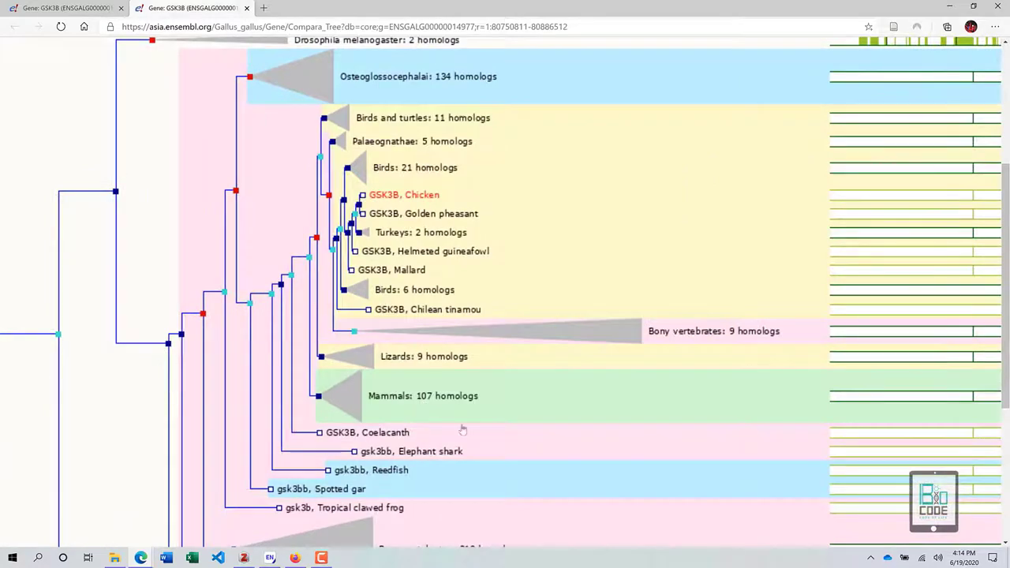
{"action": "scroll", "coordinate": [418, 224], "scroll_direction": "down", "scroll_amount": 2}
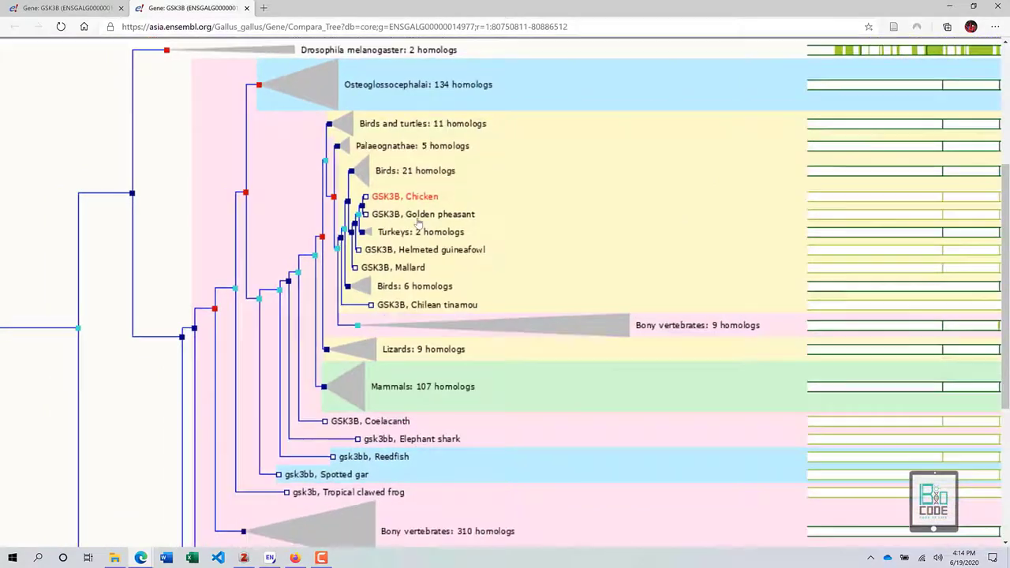
{"action": "scroll", "coordinate": [908, 143], "scroll_direction": "up", "scroll_amount": 4}
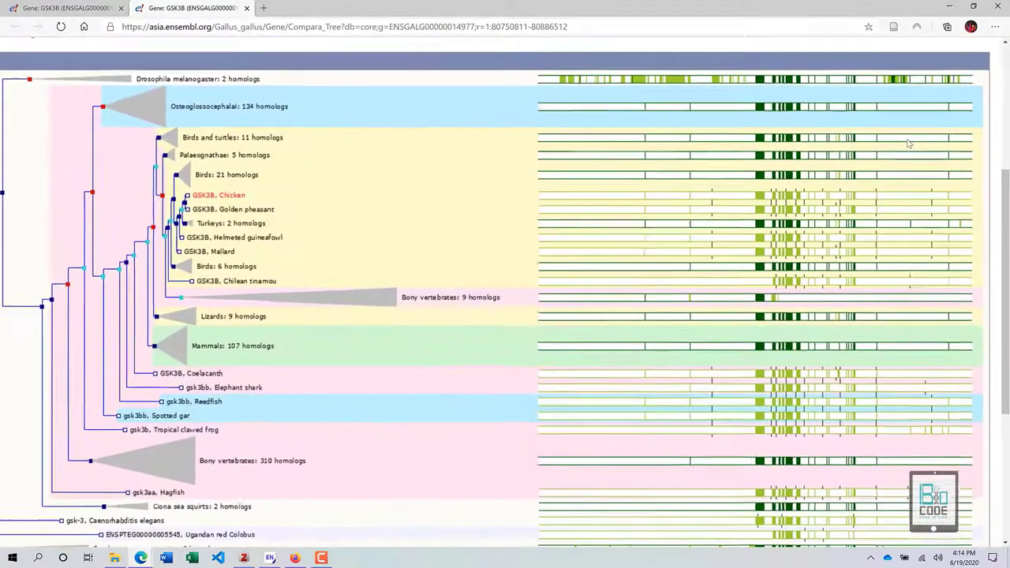
{"action": "scroll", "coordinate": [909, 143], "scroll_direction": "down", "scroll_amount": 3}
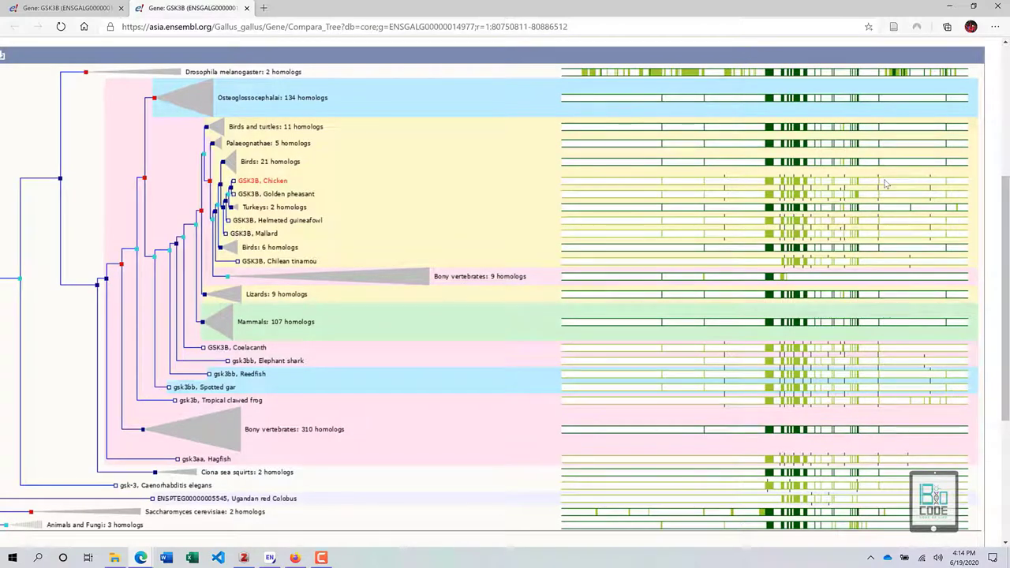
{"action": "scroll", "coordinate": [875, 189], "scroll_direction": "down", "scroll_amount": 2}
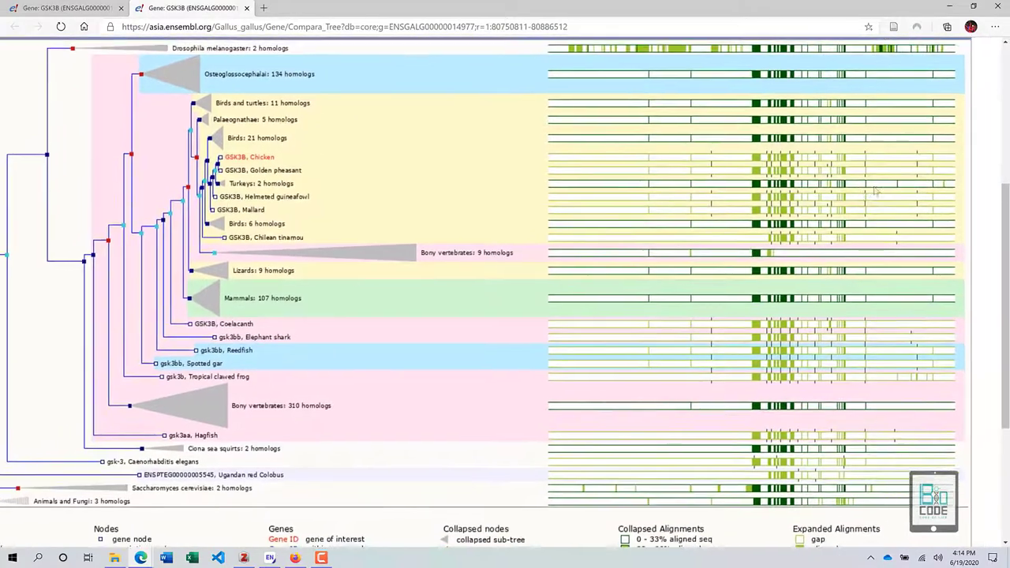
{"action": "scroll", "coordinate": [875, 189], "scroll_direction": "down", "scroll_amount": 2}
{"action": "scroll", "coordinate": [746, 105], "scroll_direction": "up", "scroll_amount": 1}
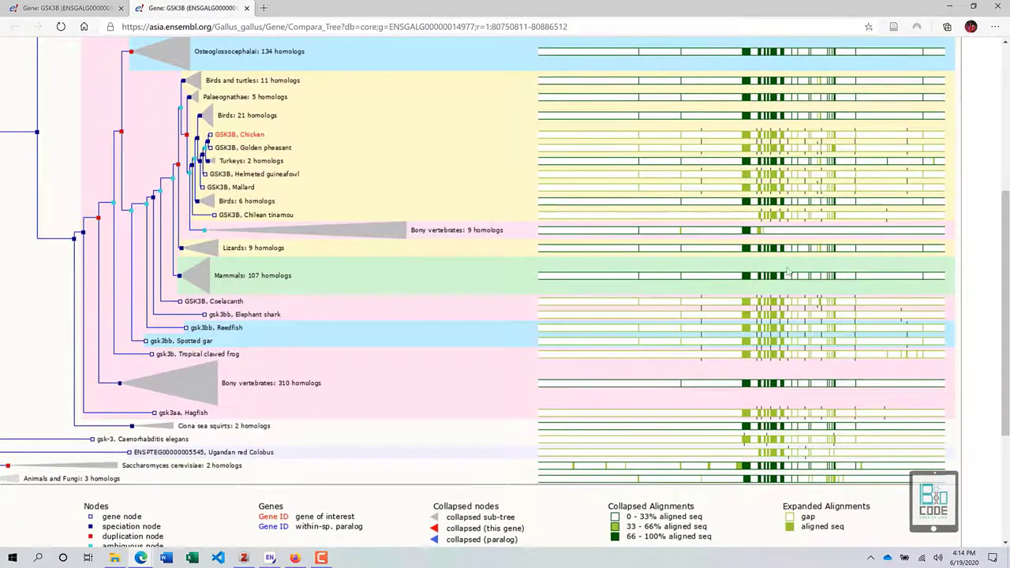
{"action": "scroll", "coordinate": [560, 217], "scroll_direction": "up", "scroll_amount": 3}
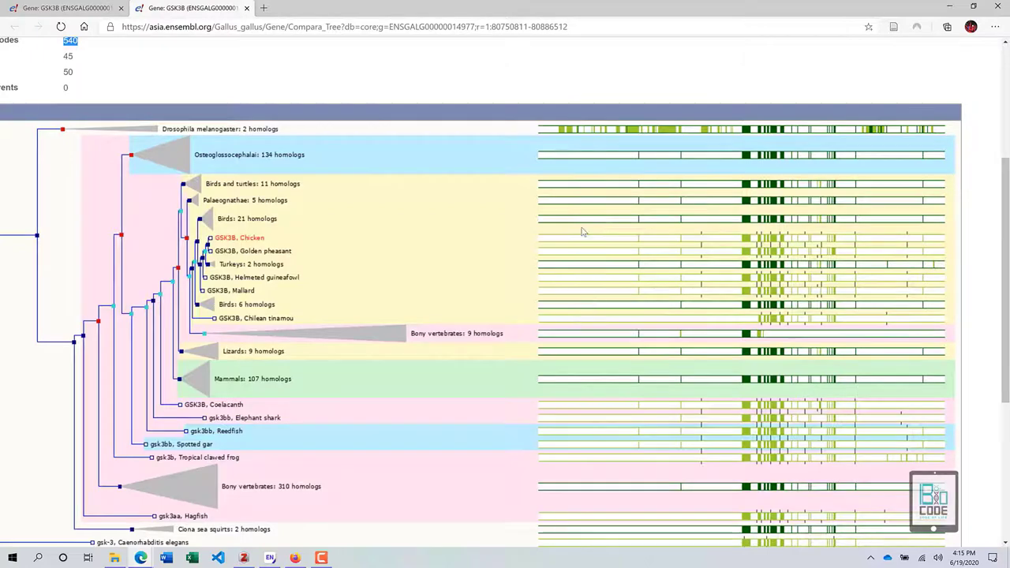
{"action": "scroll", "coordinate": [599, 347], "scroll_direction": "down", "scroll_amount": 3}
{"action": "key", "text": "ctrl+minus"}
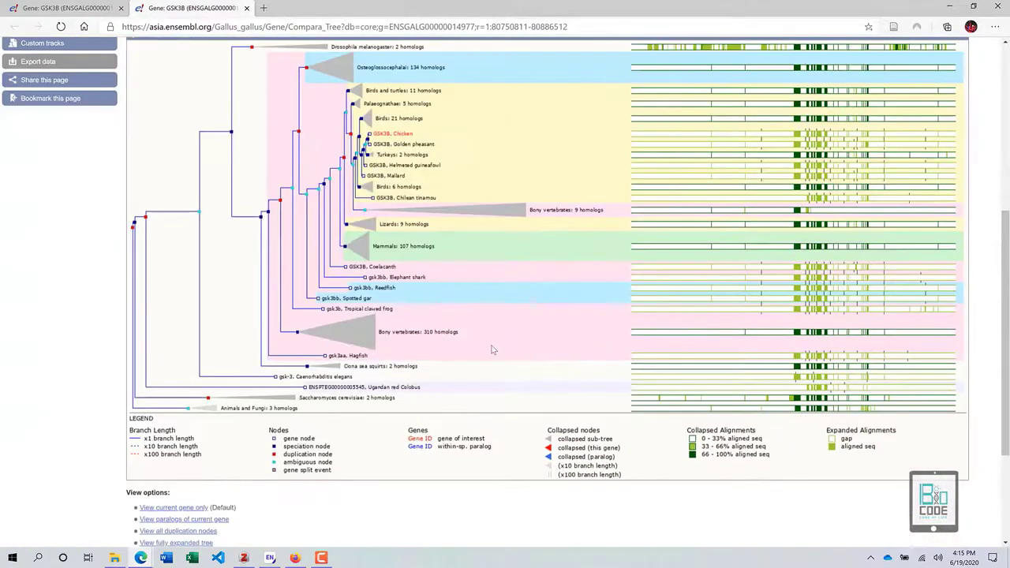
{"action": "scroll", "coordinate": [491, 349], "scroll_direction": "up", "scroll_amount": 5}
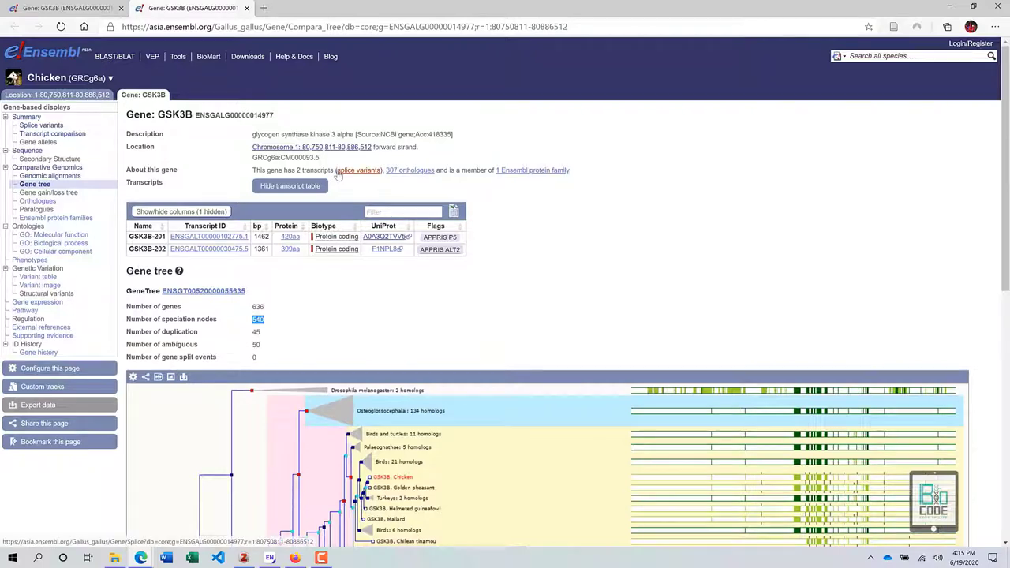
- Close the gene tree tab and open Orthologues in a new tab, showing the 258-species summary
{"action": "left_click", "coordinate": [246, 8]}
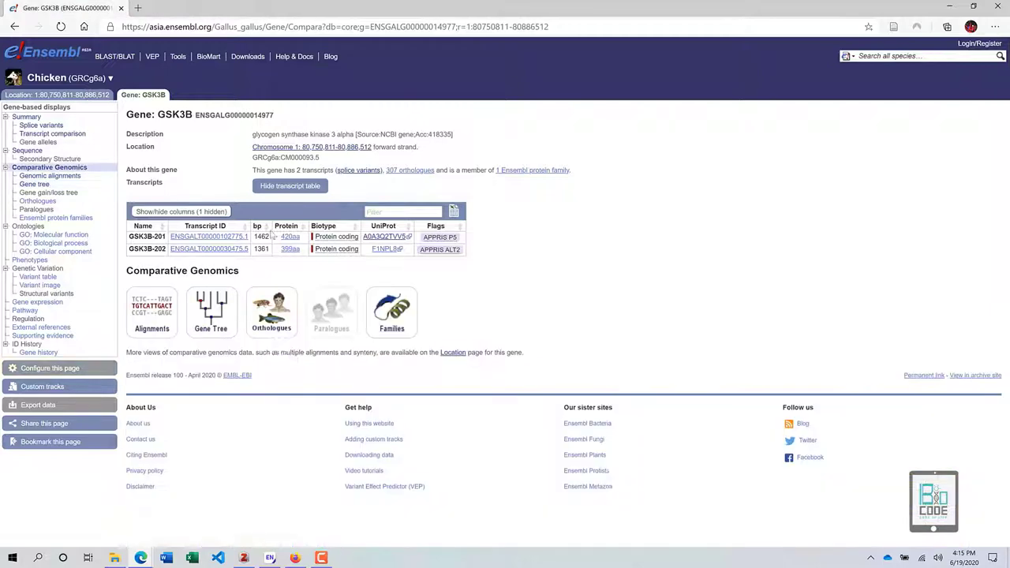
{"action": "right_click", "coordinate": [281, 312]}
{"action": "left_click", "coordinate": [324, 74]}
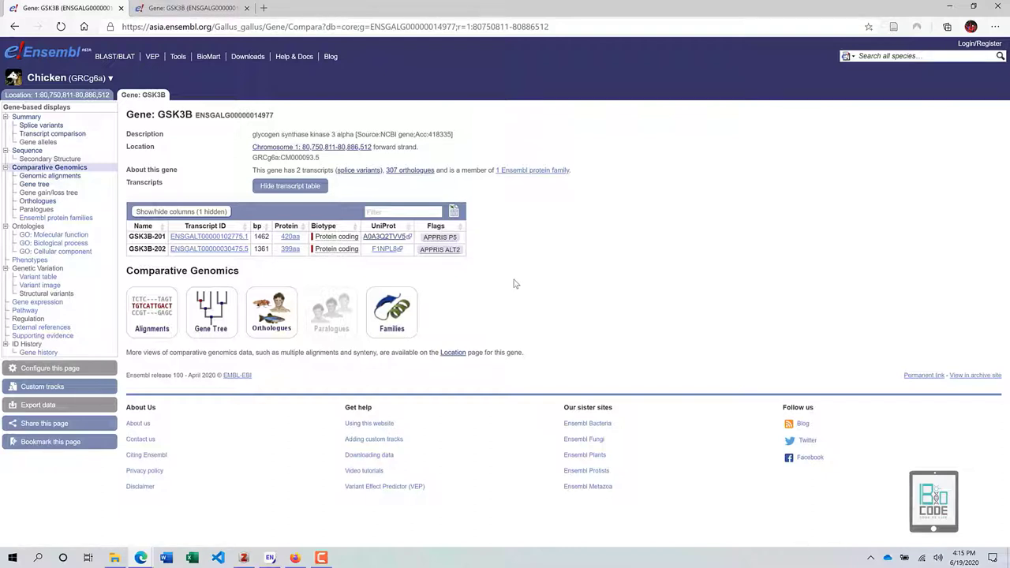
{"action": "left_click", "coordinate": [223, 7]}
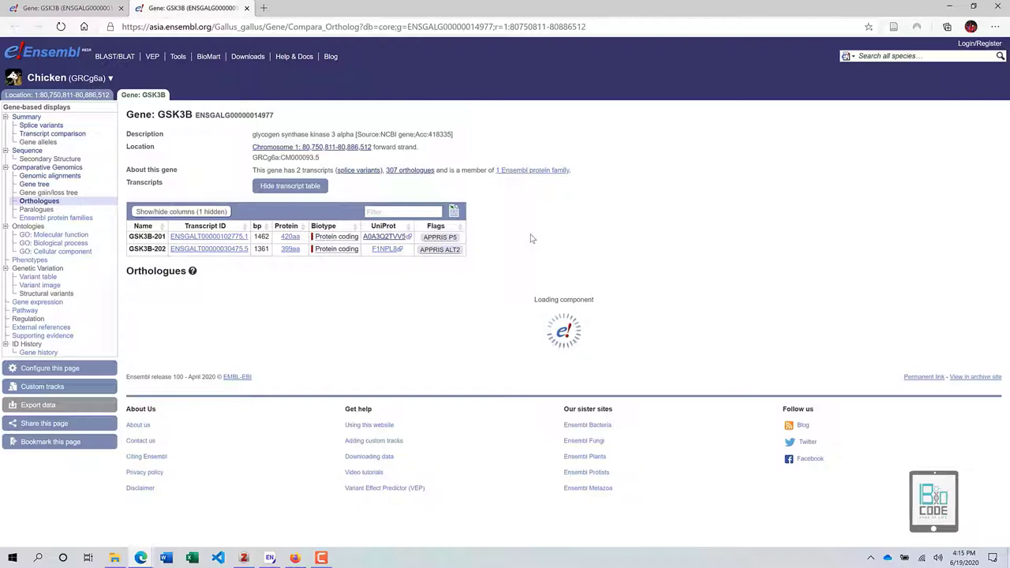
{"action": "left_click", "coordinate": [115, 7]}
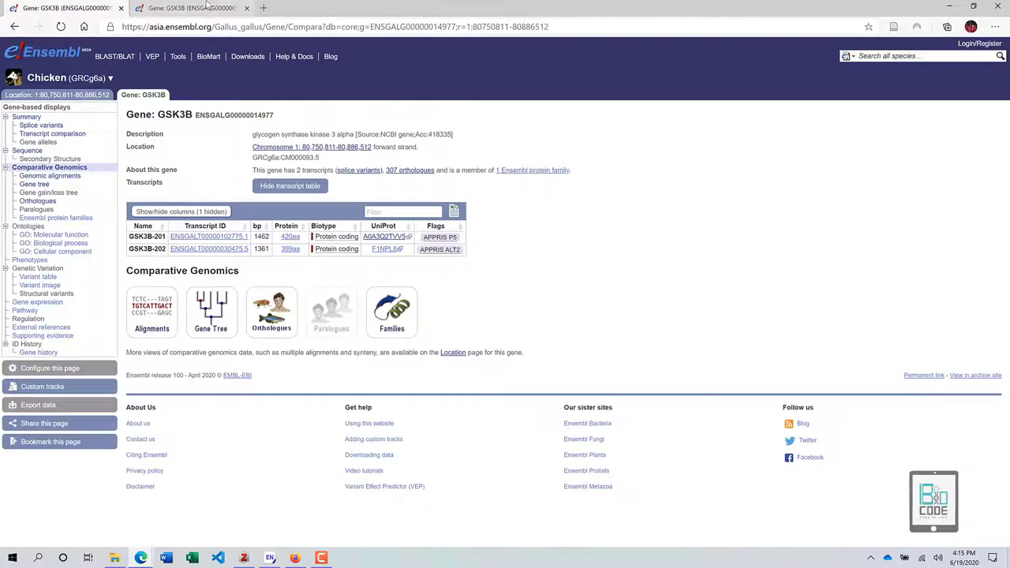
{"action": "left_click", "coordinate": [207, 6]}
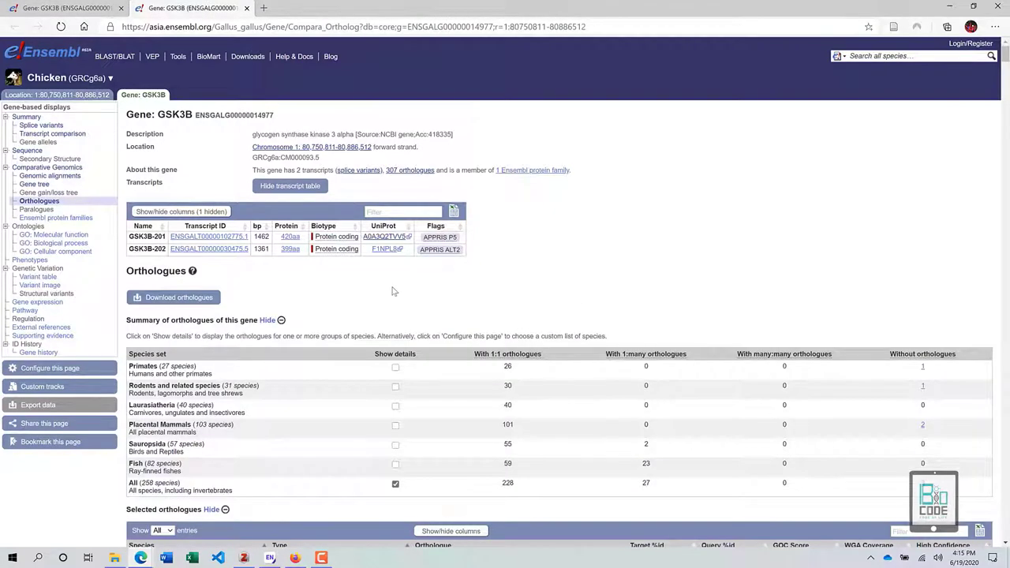
{"action": "scroll", "coordinate": [395, 292], "scroll_direction": "down", "scroll_amount": 2}
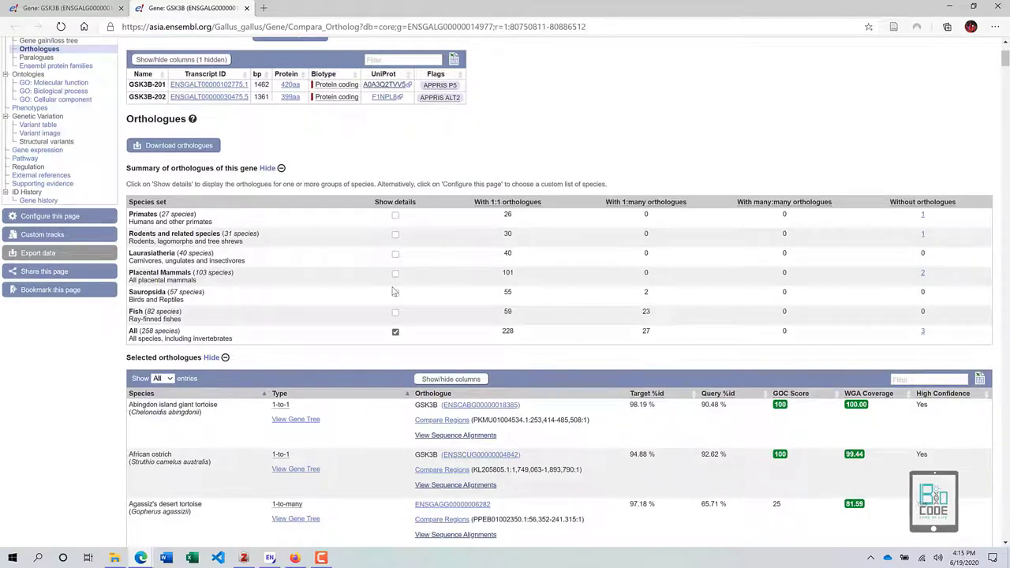
{"action": "scroll", "coordinate": [392, 371], "scroll_direction": "up", "scroll_amount": 2}
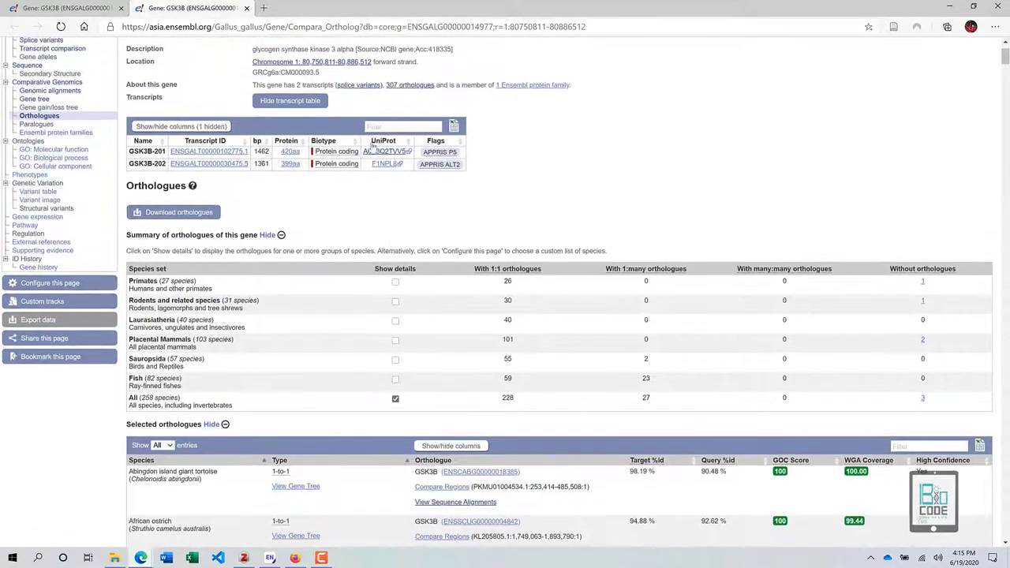
{"action": "left_click", "coordinate": [101, 6]}
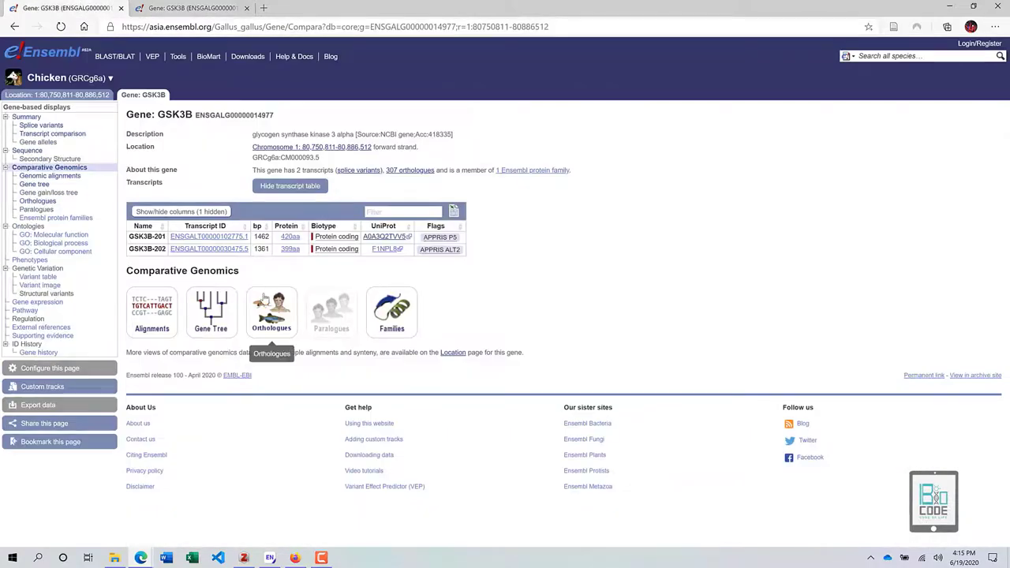
{"action": "left_click", "coordinate": [199, 5]}
{"action": "scroll", "coordinate": [578, 308], "scroll_direction": "down", "scroll_amount": 4}
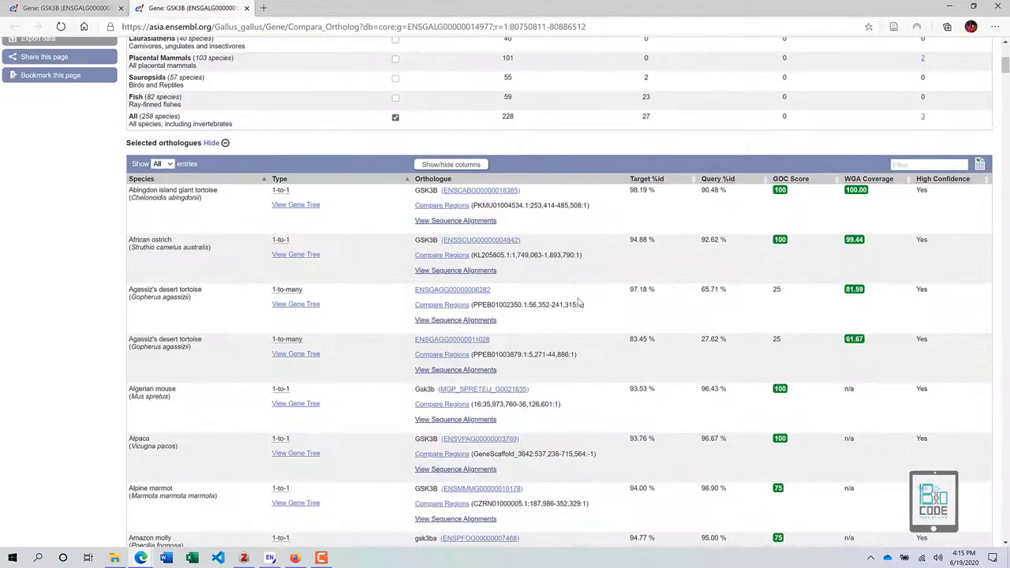
{"action": "scroll", "coordinate": [579, 297], "scroll_direction": "up", "scroll_amount": 3}
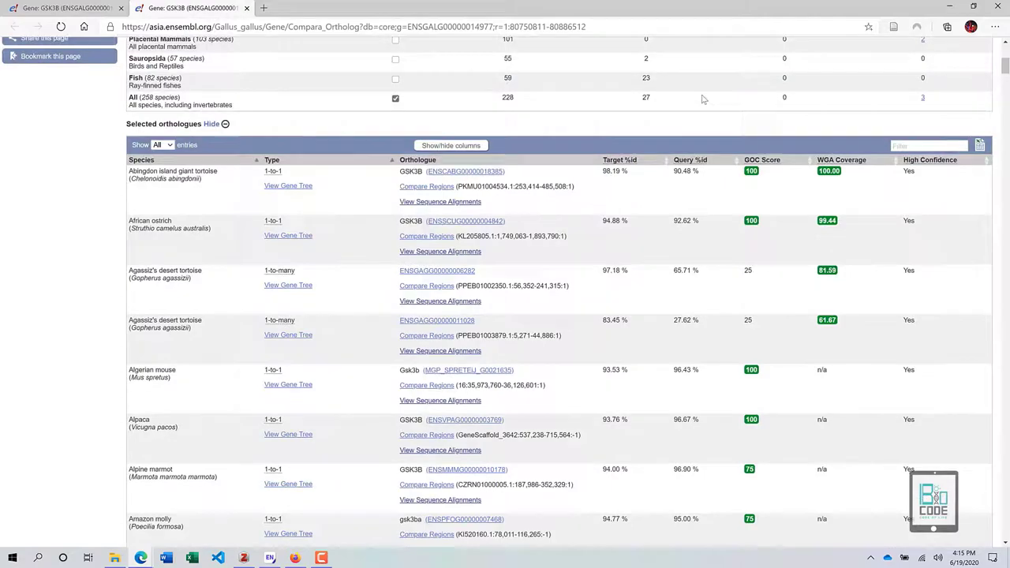
{"action": "scroll", "coordinate": [708, 205], "scroll_direction": "up", "scroll_amount": 4}
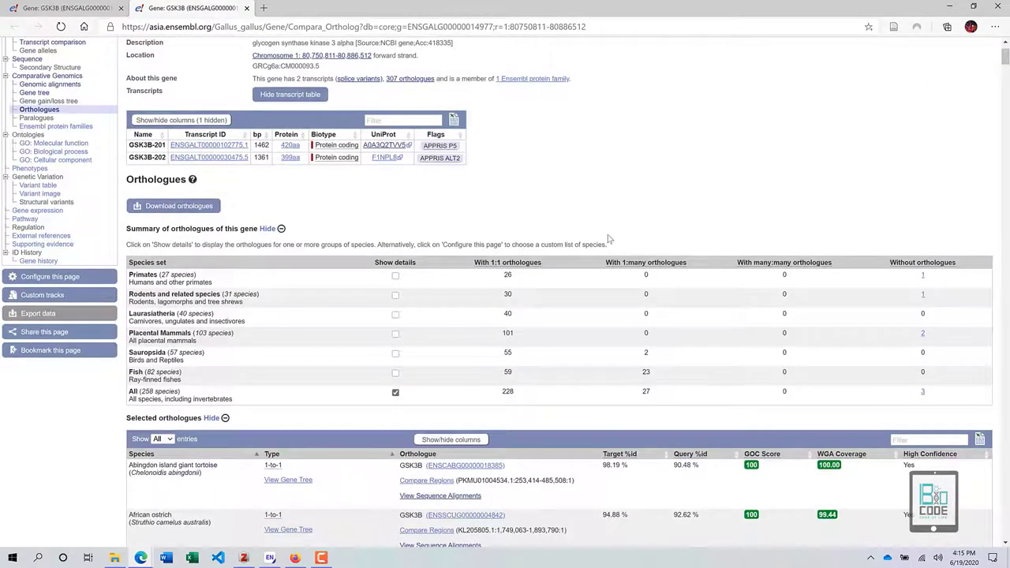
{"action": "scroll", "coordinate": [895, 270], "scroll_direction": "up", "scroll_amount": 3}
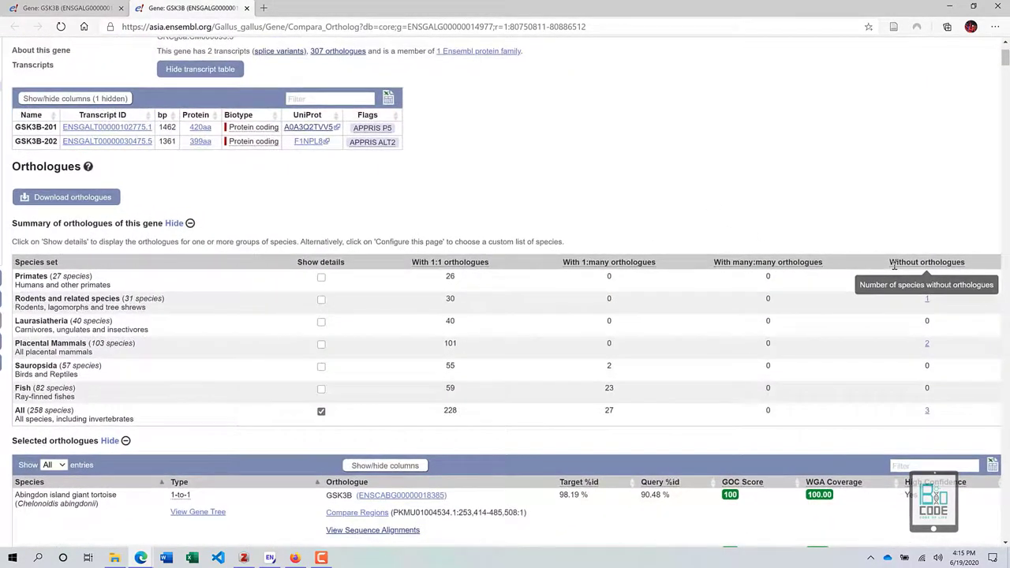
{"action": "scroll", "coordinate": [895, 269], "scroll_direction": "down", "scroll_amount": 1}
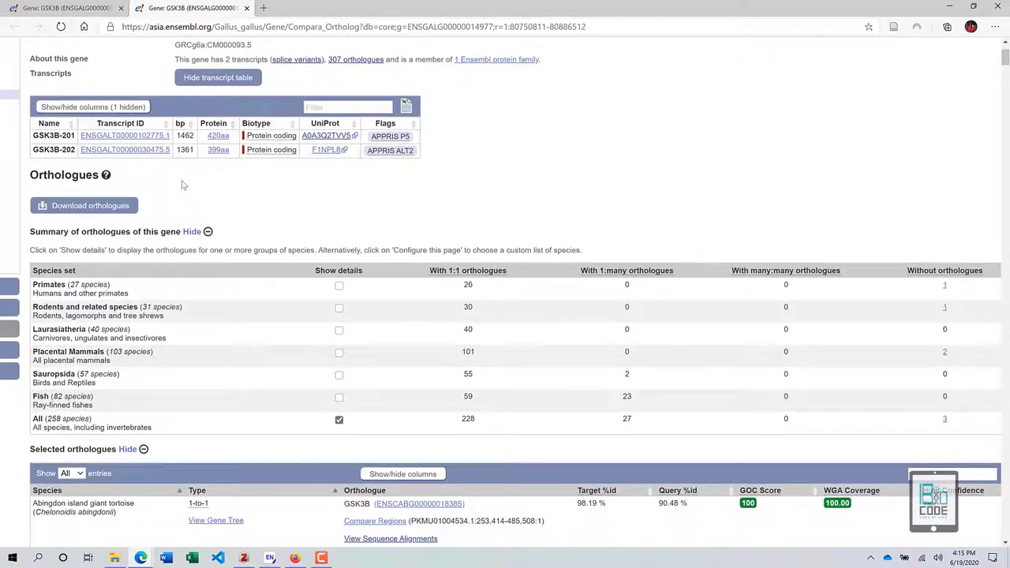
- Open Download orthologues for Chicken_GSK3B_orthologues with FASTA kept as the file format
{"action": "left_click", "coordinate": [114, 204]}
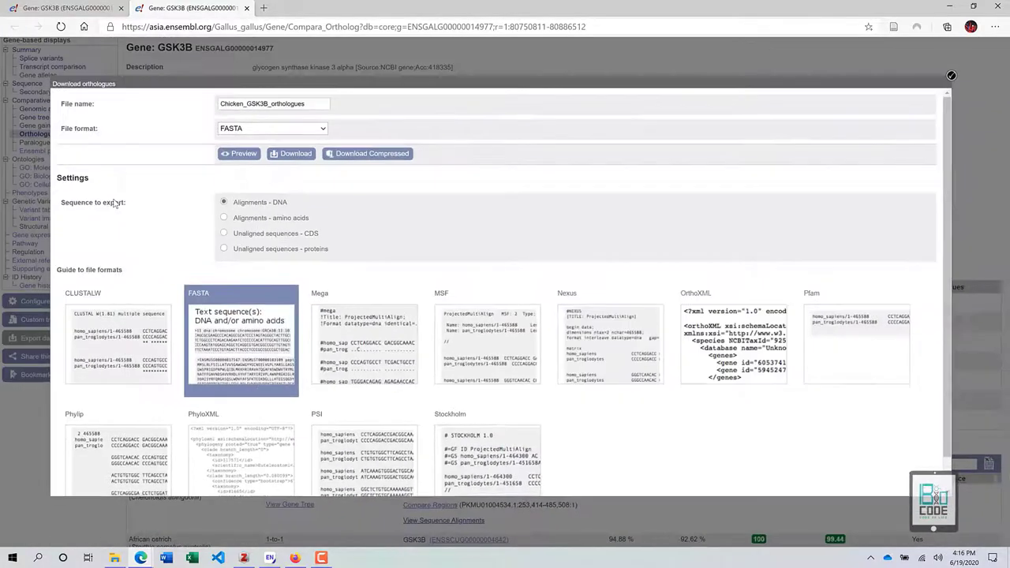
{"action": "left_click", "coordinate": [318, 134]}
{"action": "left_click", "coordinate": [319, 135]}
{"action": "left_click", "coordinate": [317, 136]}
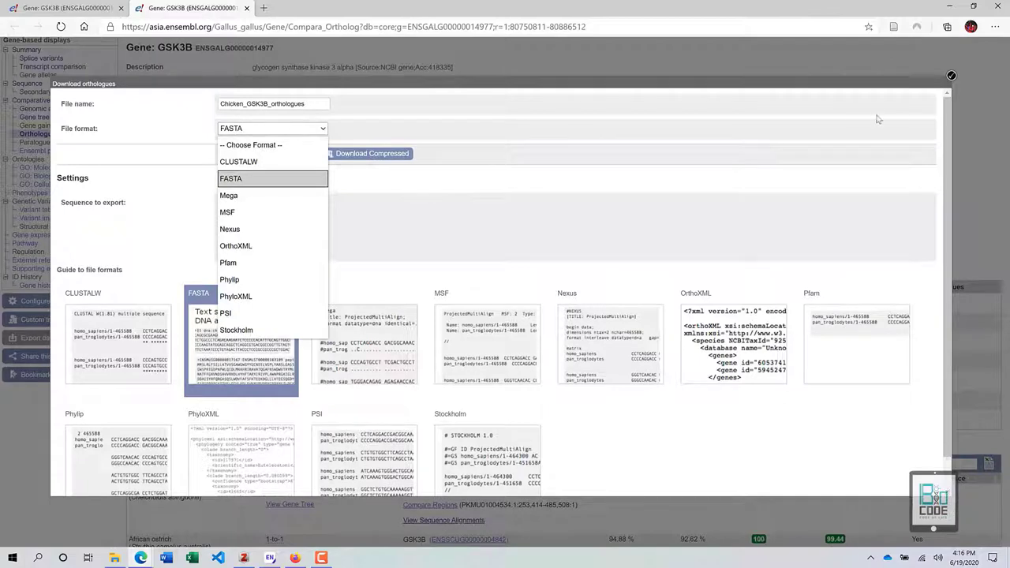
{"action": "left_click", "coordinate": [495, 224]}
{"action": "scroll", "coordinate": [378, 356], "scroll_direction": "down", "scroll_amount": 1}
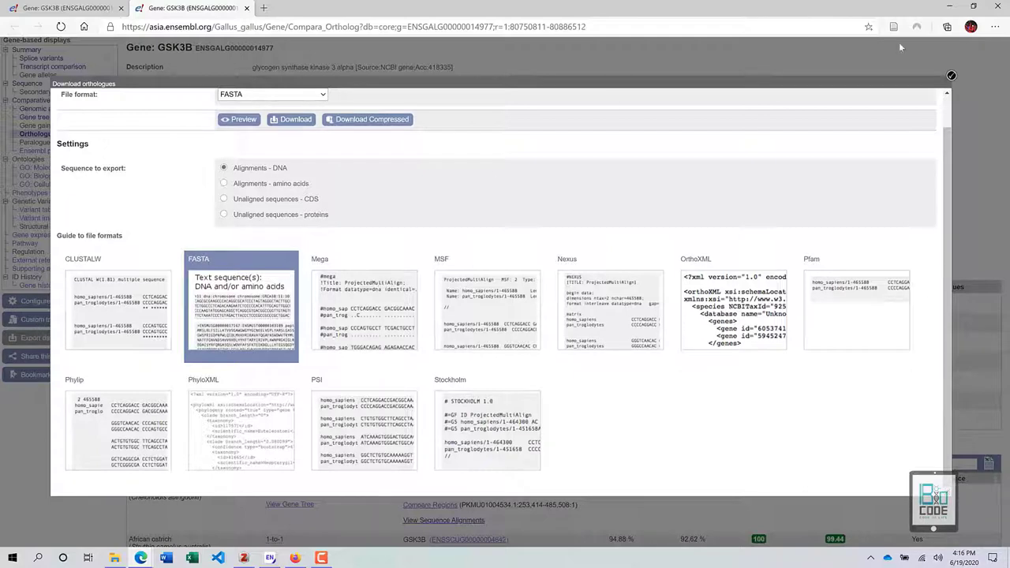
{"action": "left_click", "coordinate": [951, 76]}
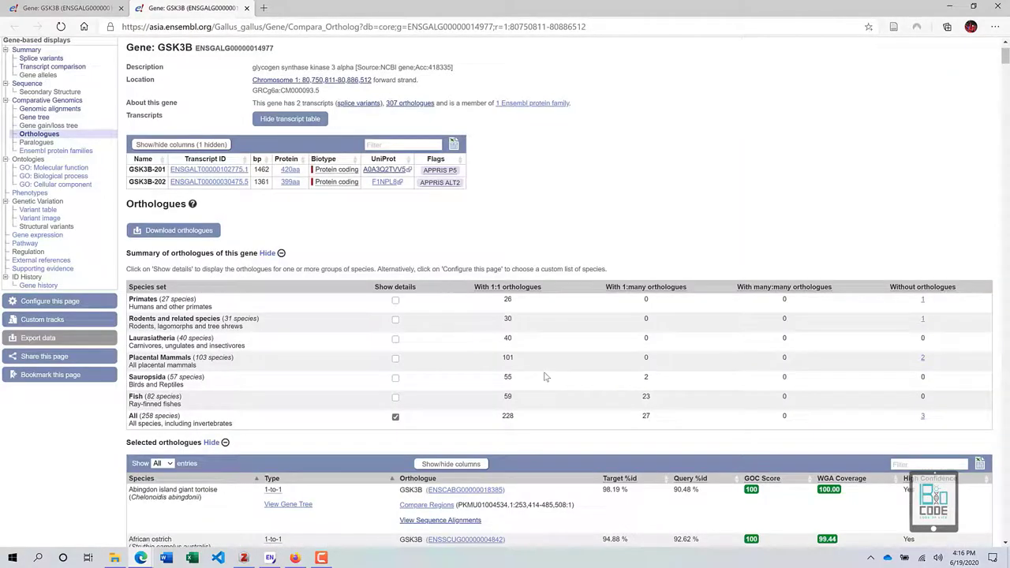
{"action": "scroll", "coordinate": [529, 386], "scroll_direction": "down", "scroll_amount": 1}
{"action": "scroll", "coordinate": [792, 333], "scroll_direction": "up", "scroll_amount": 2}
{"action": "scroll", "coordinate": [793, 333], "scroll_direction": "down", "scroll_amount": 2}
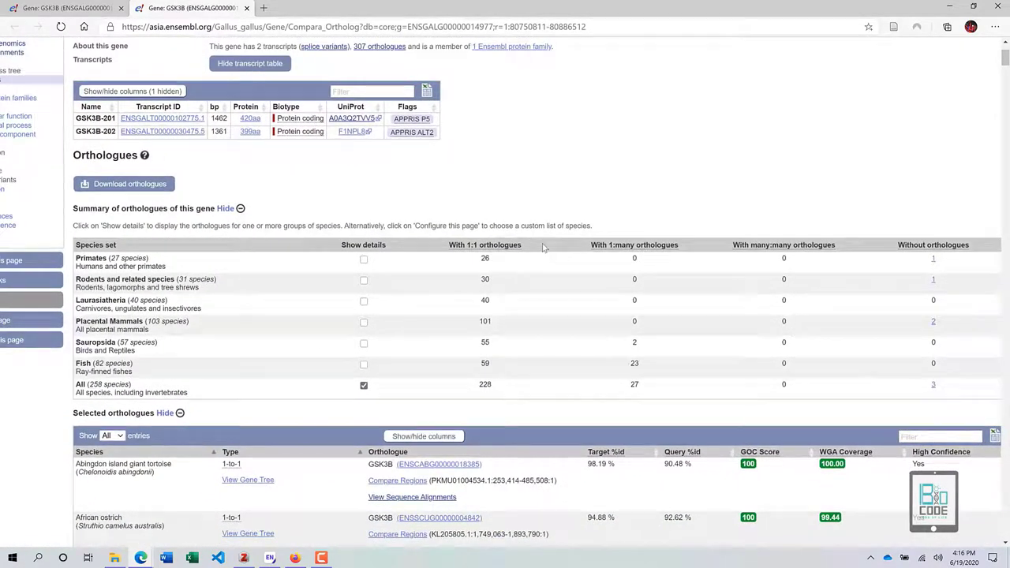
{"action": "scroll", "coordinate": [604, 207], "scroll_direction": "down", "scroll_amount": 1}
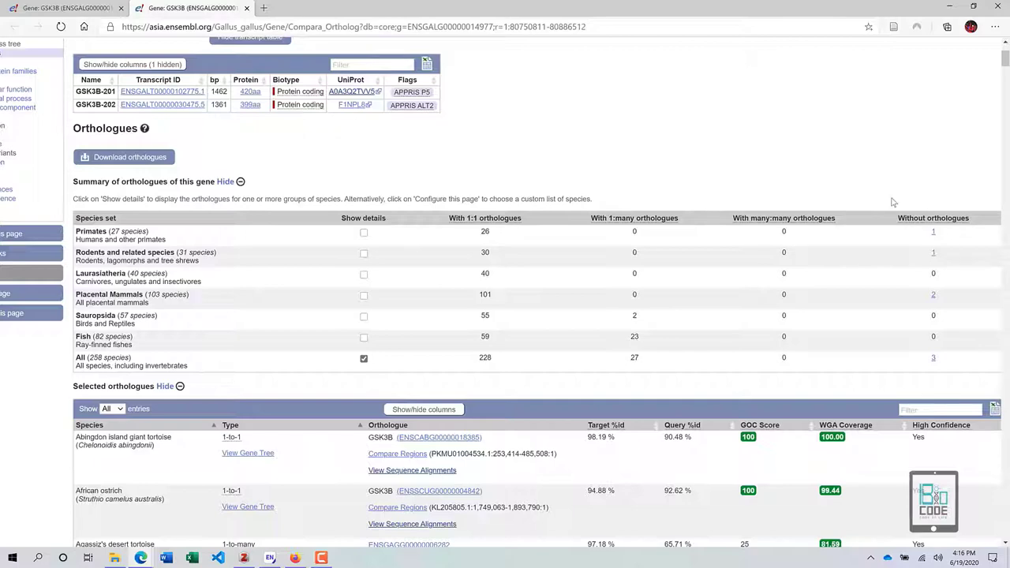
{"action": "scroll", "coordinate": [813, 159], "scroll_direction": "down", "scroll_amount": 1}
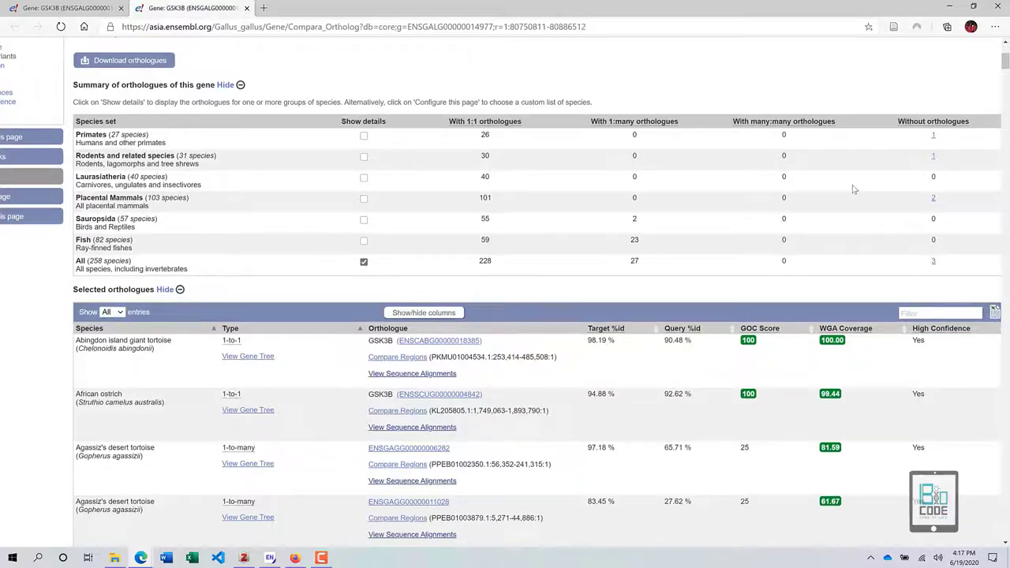
{"action": "scroll", "coordinate": [856, 186], "scroll_direction": "up", "scroll_amount": 1}
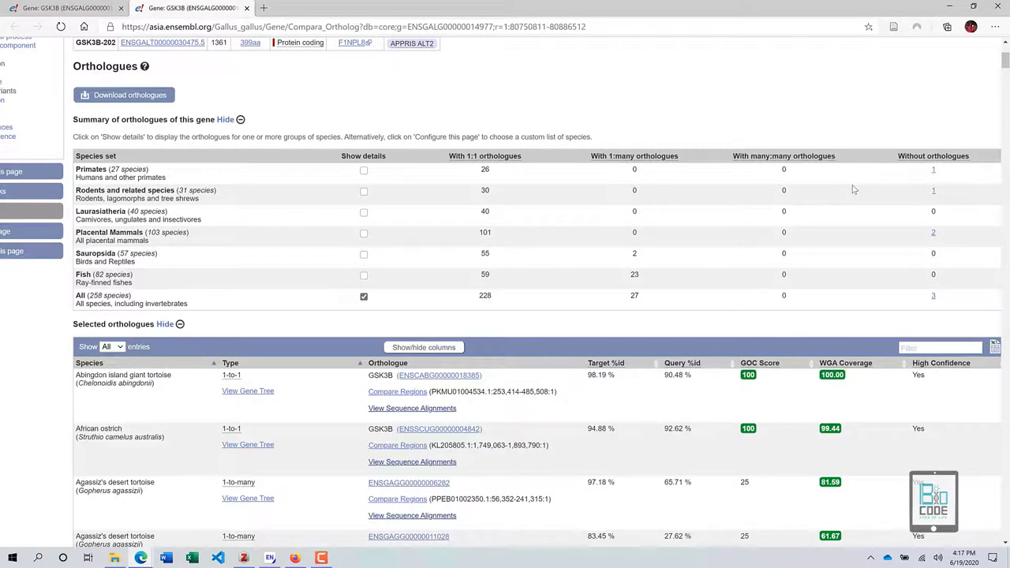
{"action": "scroll", "coordinate": [853, 189], "scroll_direction": "down", "scroll_amount": 1}
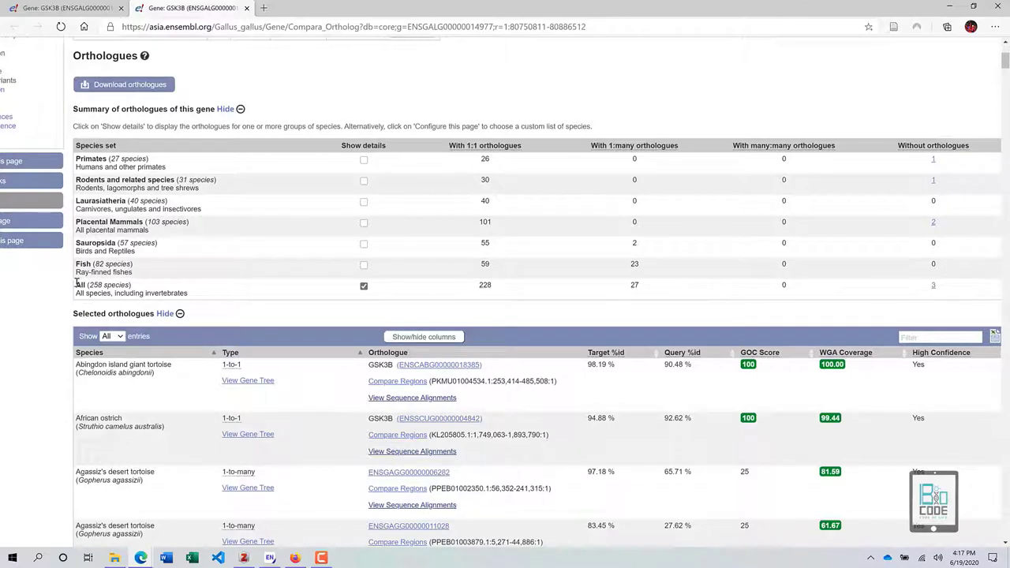
{"action": "left_click_drag", "start_coordinate": [76, 282], "coordinate": [398, 292]}
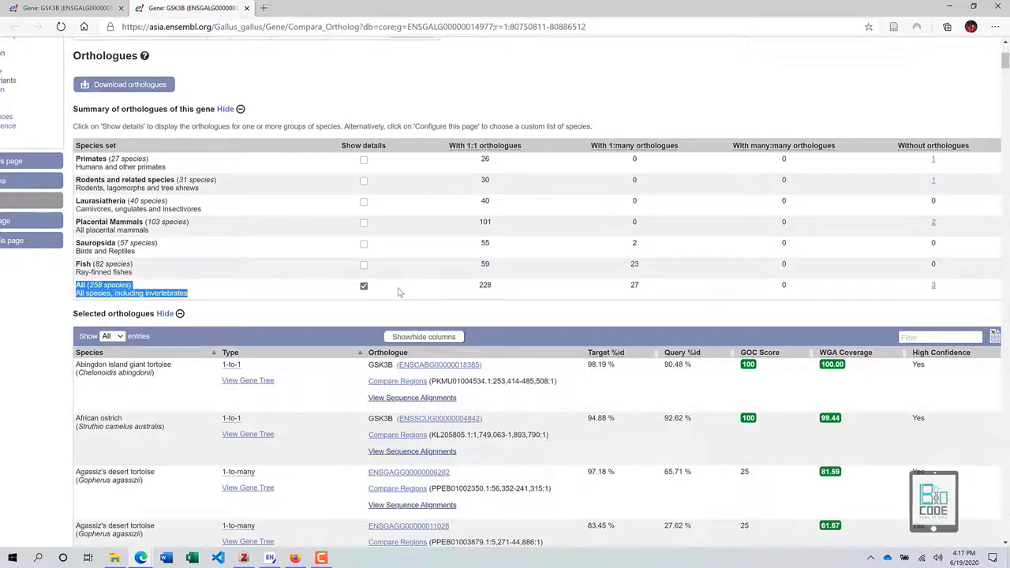
{"action": "left_click", "coordinate": [140, 291]}
{"action": "scroll", "coordinate": [138, 292], "scroll_direction": "down", "scroll_amount": 2}
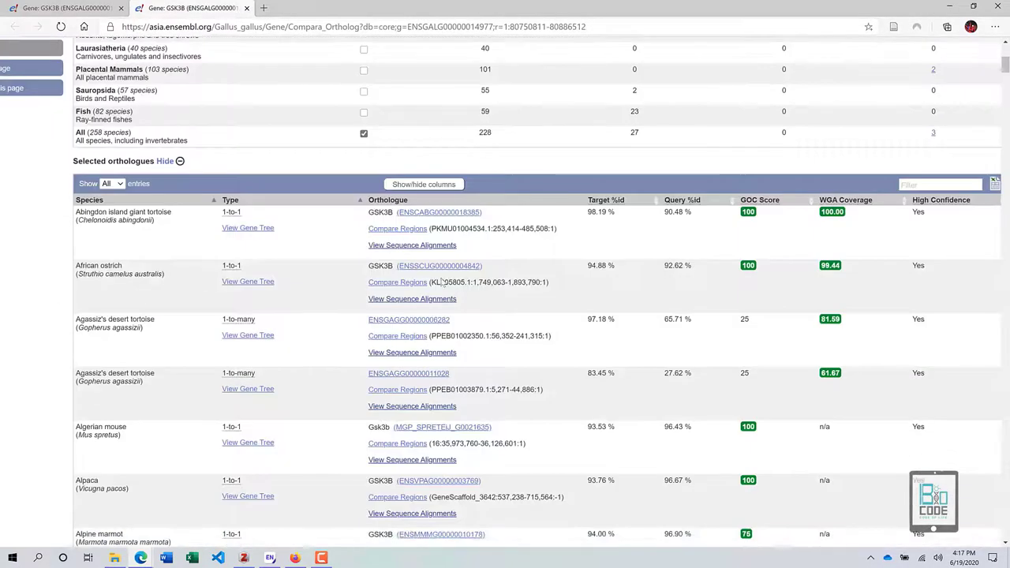
{"action": "scroll", "coordinate": [442, 282], "scroll_direction": "up", "scroll_amount": 1}
{"action": "scroll", "coordinate": [601, 239], "scroll_direction": "up", "scroll_amount": 2}
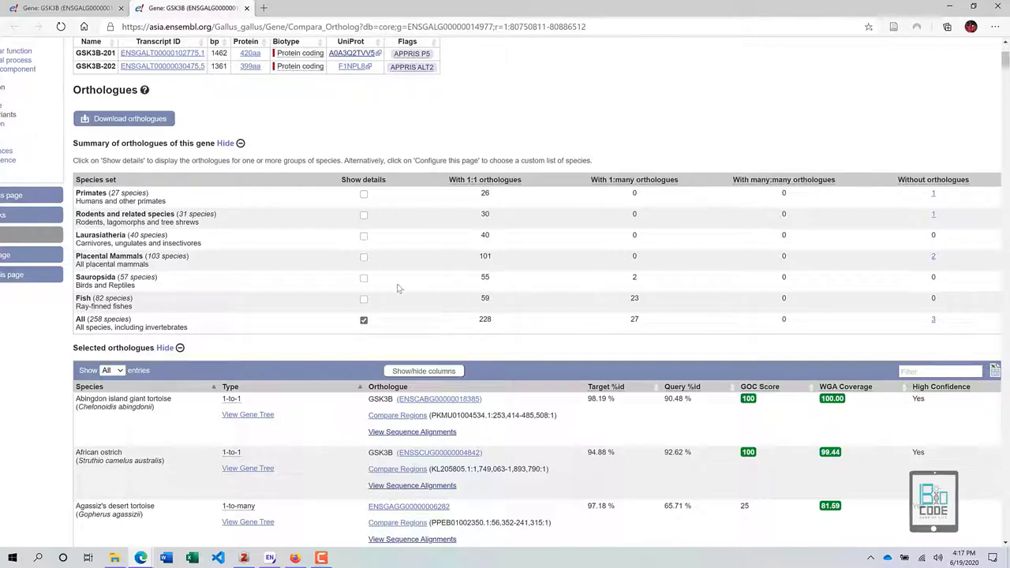
- Show orthologue details for Sauropsida instead of All species and update the table
{"action": "left_click", "coordinate": [363, 279]}
{"action": "left_click", "coordinate": [365, 320]}
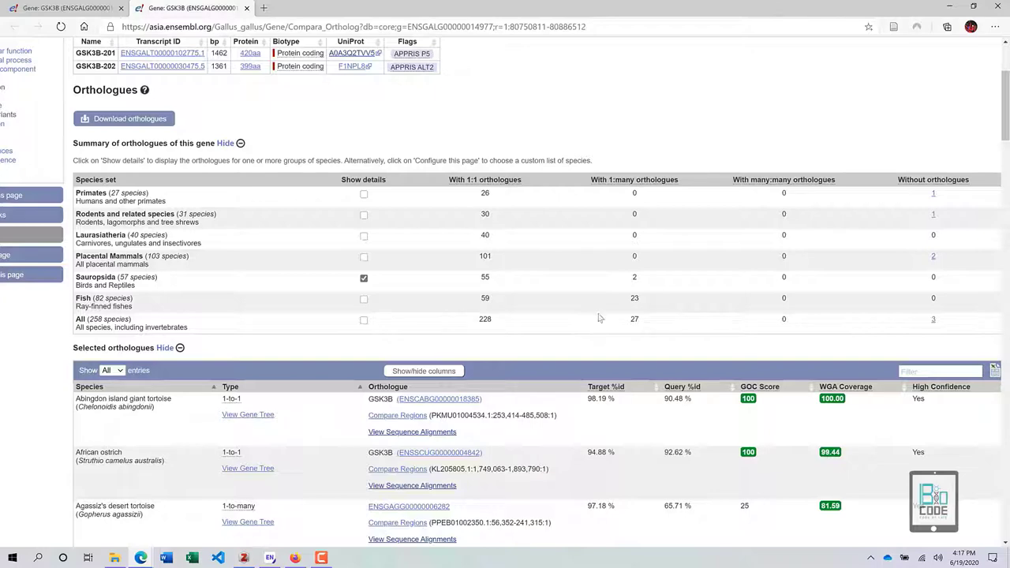
{"action": "scroll", "coordinate": [285, 238], "scroll_direction": "up", "scroll_amount": 1}
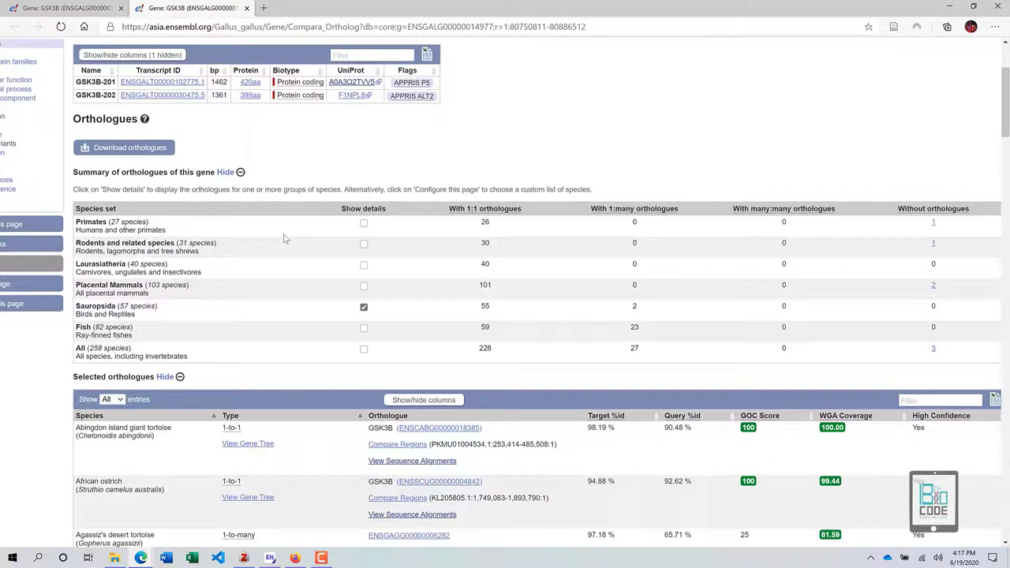
{"action": "key", "text": "ctrl+minus"}
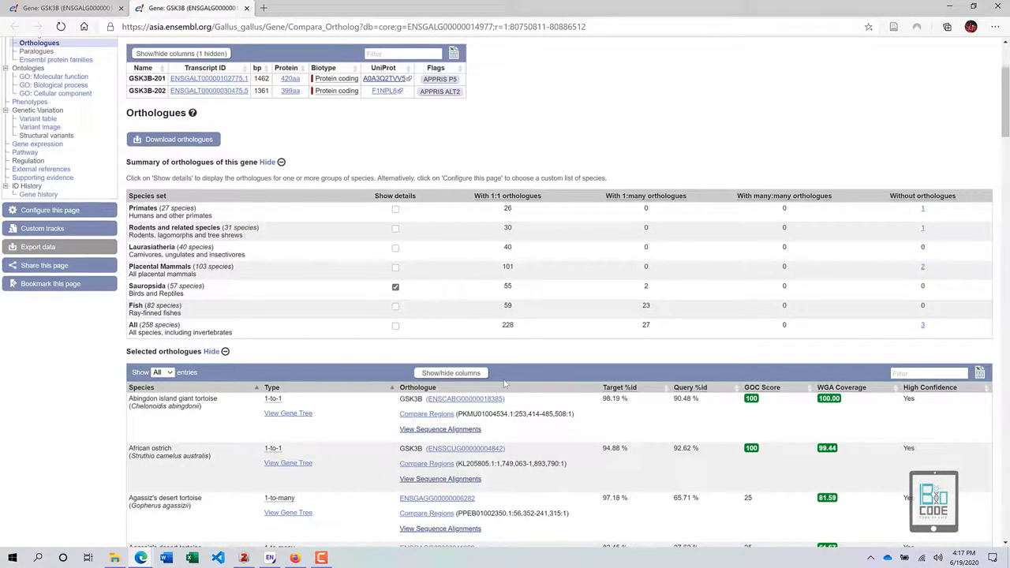
{"action": "scroll", "coordinate": [505, 383], "scroll_direction": "down", "scroll_amount": 2}
{"action": "scroll", "coordinate": [505, 383], "scroll_direction": "up", "scroll_amount": 4}
{"action": "scroll", "coordinate": [442, 410], "scroll_direction": "down", "scroll_amount": 1}
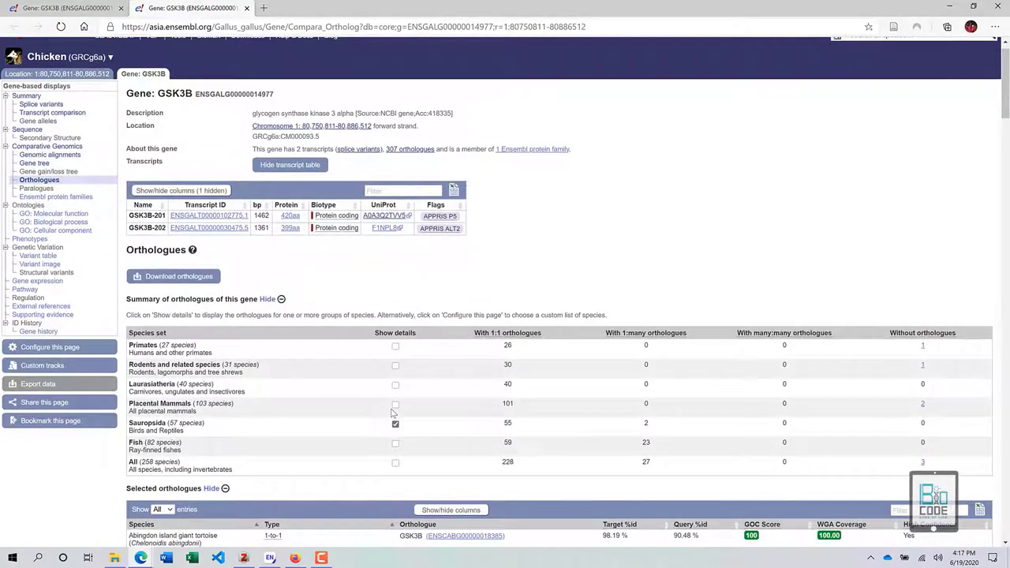
{"action": "left_click", "coordinate": [395, 424]}
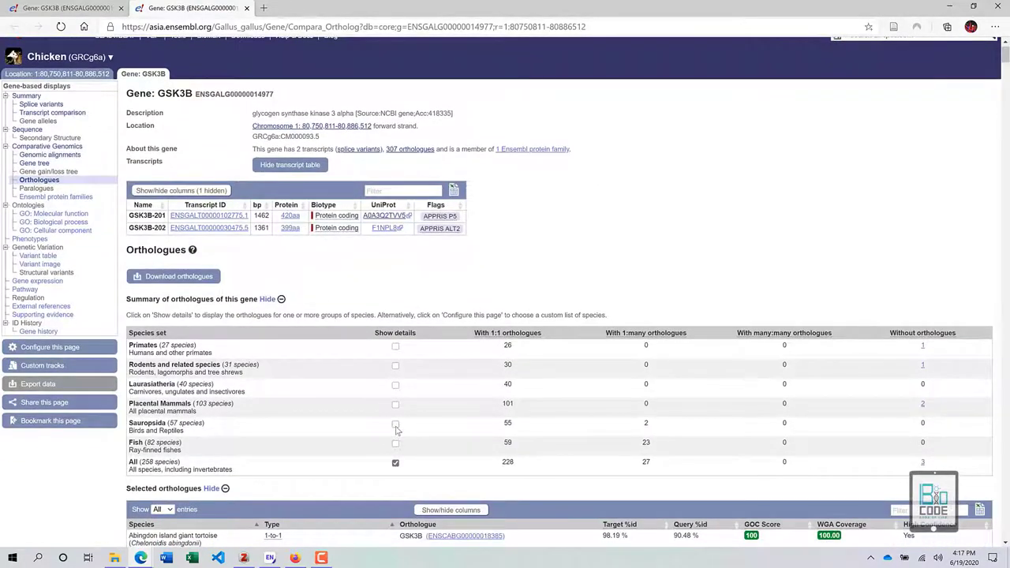
{"action": "scroll", "coordinate": [409, 240], "scroll_direction": "down", "scroll_amount": 3}
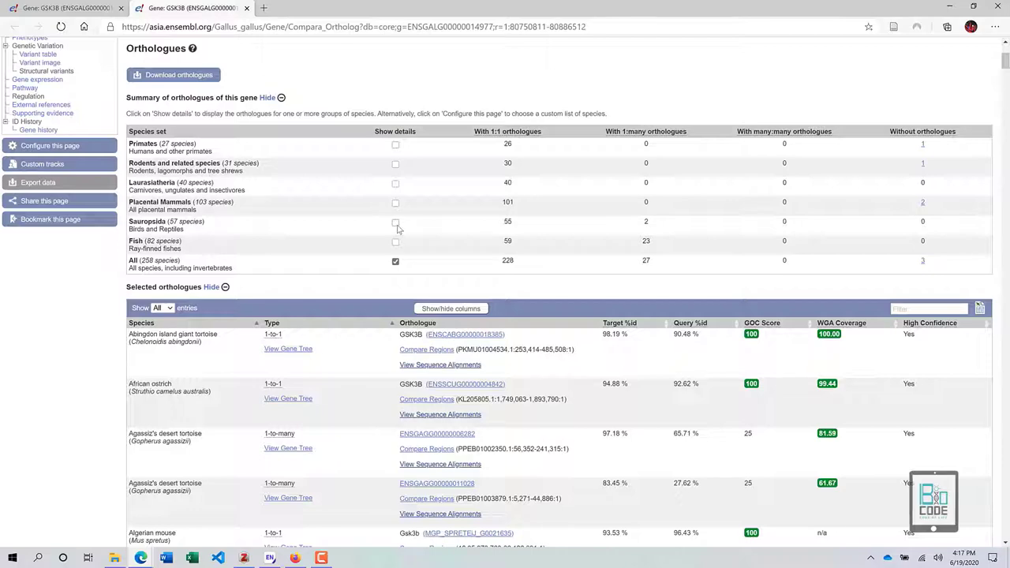
{"action": "scroll", "coordinate": [471, 358], "scroll_direction": "down", "scroll_amount": 3}
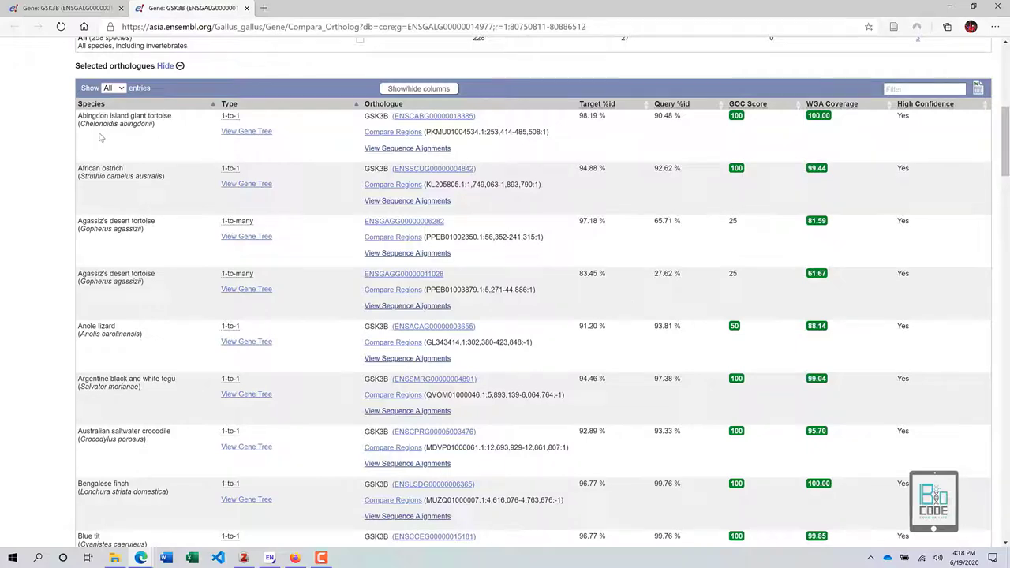
{"action": "scroll", "coordinate": [123, 188], "scroll_direction": "down", "scroll_amount": 3}
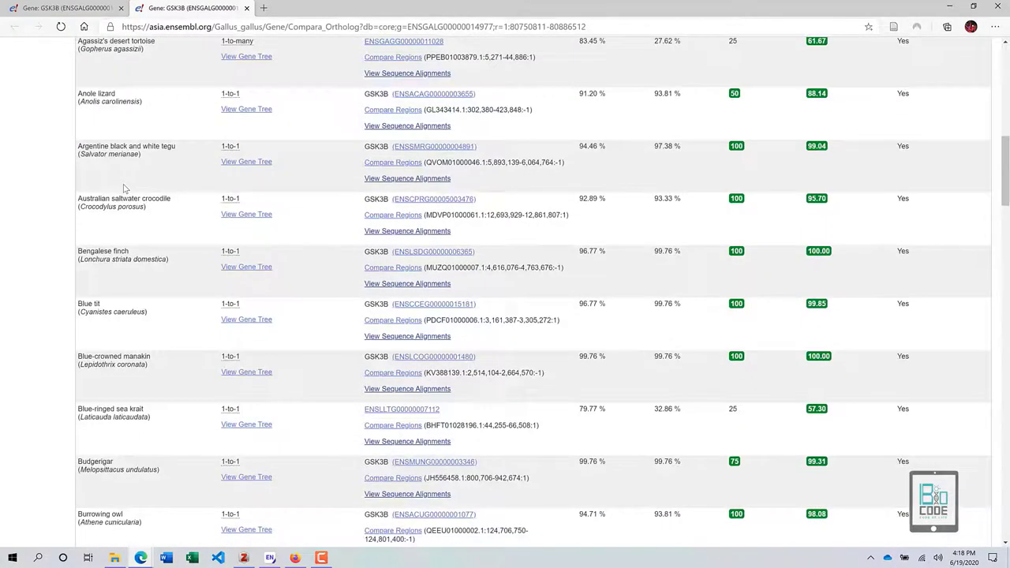
{"action": "scroll", "coordinate": [124, 188], "scroll_direction": "down", "scroll_amount": 4}
{"action": "scroll", "coordinate": [123, 187], "scroll_direction": "down", "scroll_amount": 4}
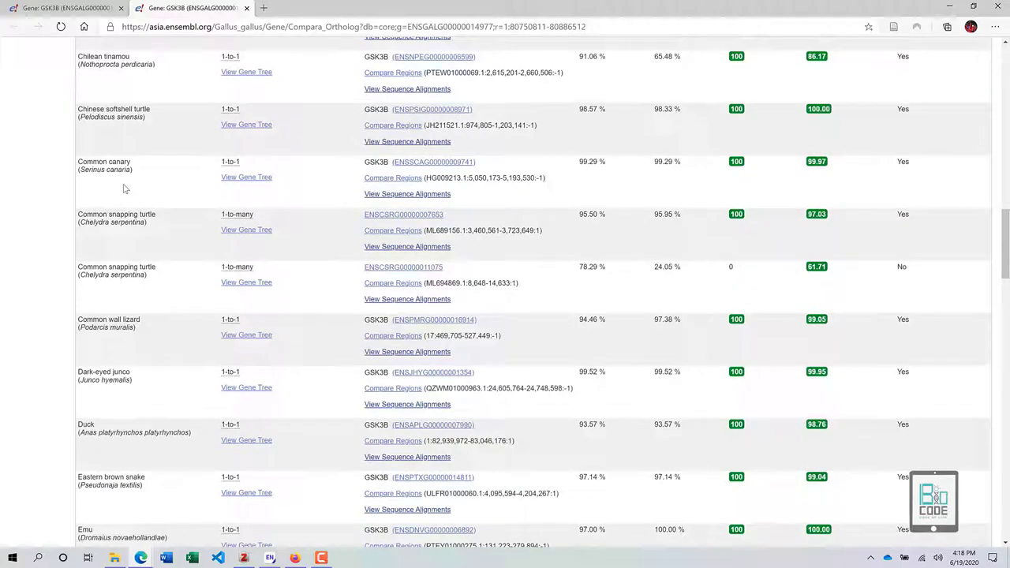
{"action": "scroll", "coordinate": [124, 187], "scroll_direction": "down", "scroll_amount": 5}
{"action": "scroll", "coordinate": [124, 190], "scroll_direction": "up", "scroll_amount": 2}
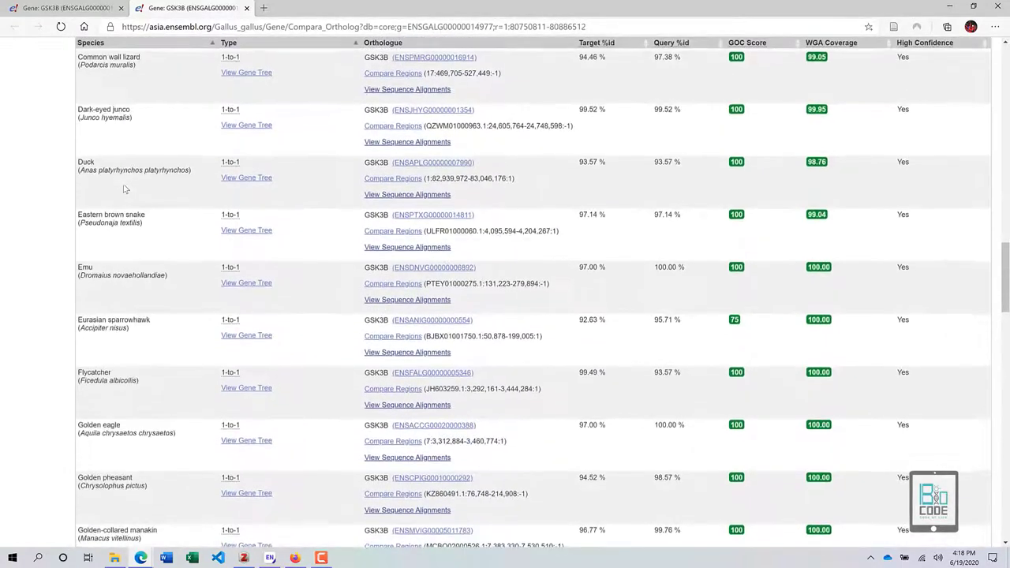
{"action": "scroll", "coordinate": [158, 186], "scroll_direction": "up", "scroll_amount": 1}
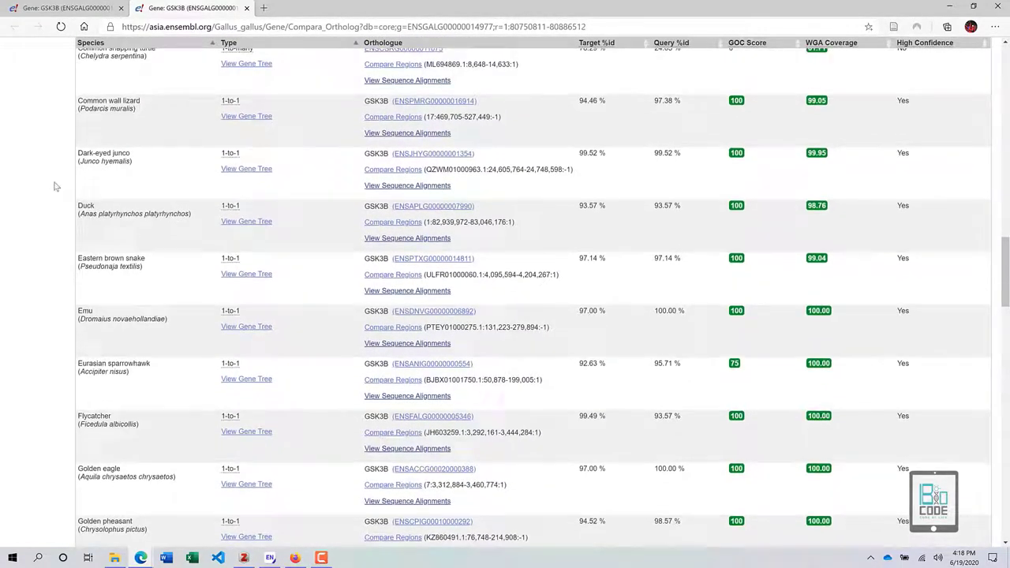
{"action": "double_click", "coordinate": [78, 206]}
{"action": "left_click", "coordinate": [126, 213]}
{"action": "scroll", "coordinate": [345, 241], "scroll_direction": "up", "scroll_amount": 1}
{"action": "scroll", "coordinate": [236, 231], "scroll_direction": "up", "scroll_amount": 1}
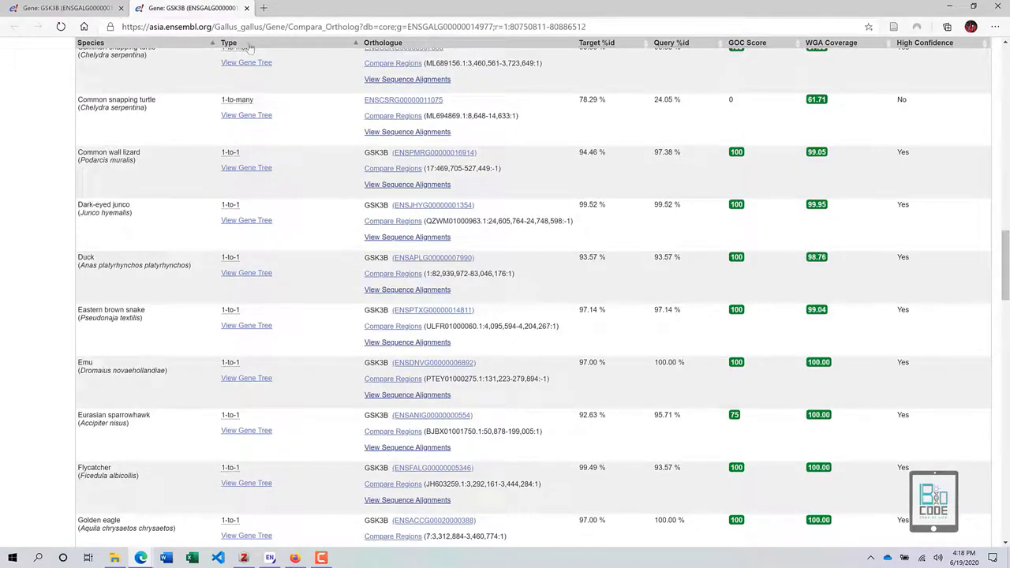
{"action": "mouse_move", "coordinate": [234, 257]}
{"action": "scroll", "coordinate": [600, 261], "scroll_direction": "up", "scroll_amount": 1}
{"action": "triple_click", "coordinate": [576, 261]}
{"action": "left_click", "coordinate": [624, 262]}
{"action": "left_click_drag", "start_coordinate": [660, 260], "coordinate": [714, 263]}
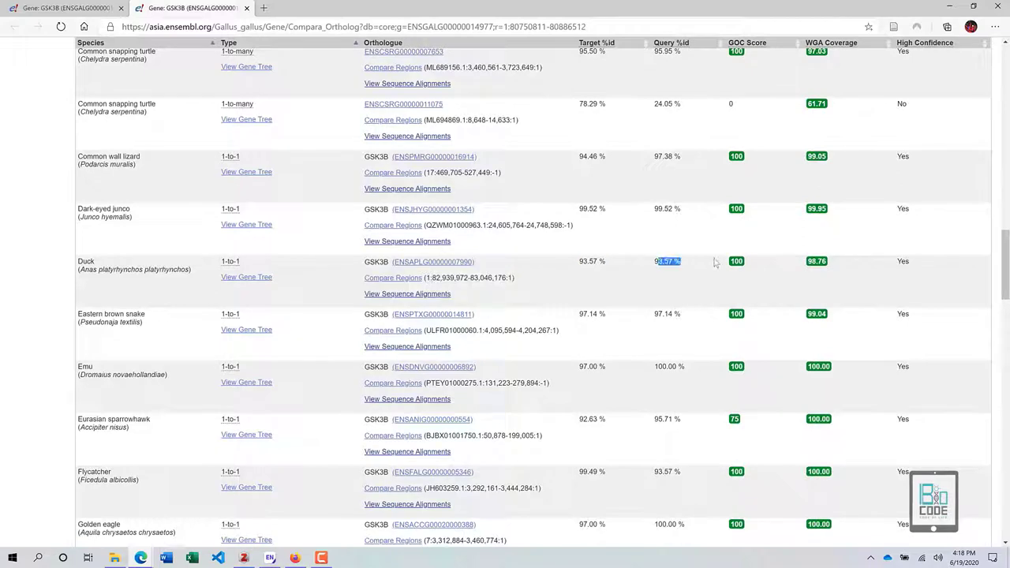
{"action": "left_click", "coordinate": [714, 263]}
{"action": "scroll", "coordinate": [433, 352], "scroll_direction": "down", "scroll_amount": 4}
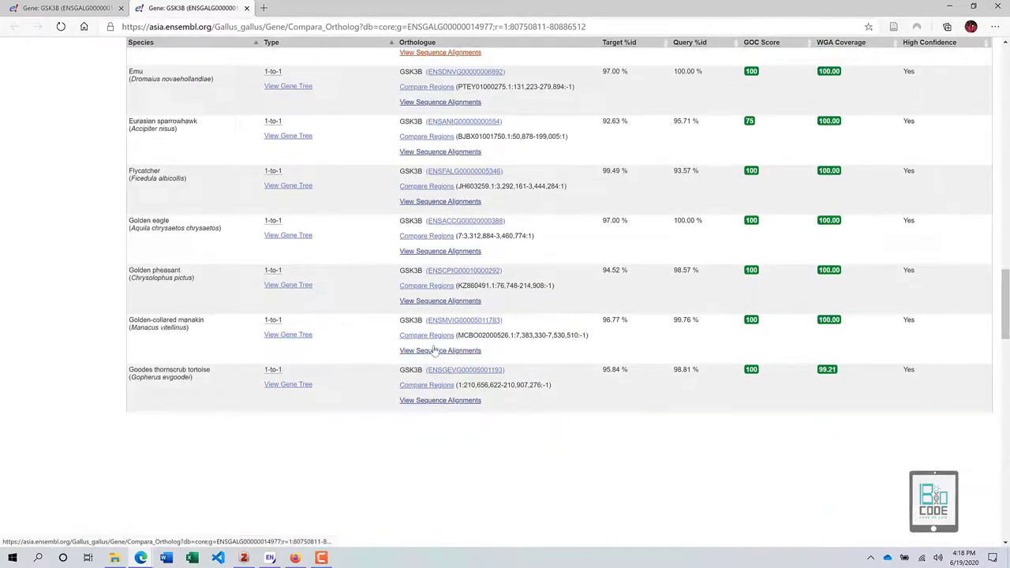
{"action": "scroll", "coordinate": [433, 352], "scroll_direction": "down", "scroll_amount": 8}
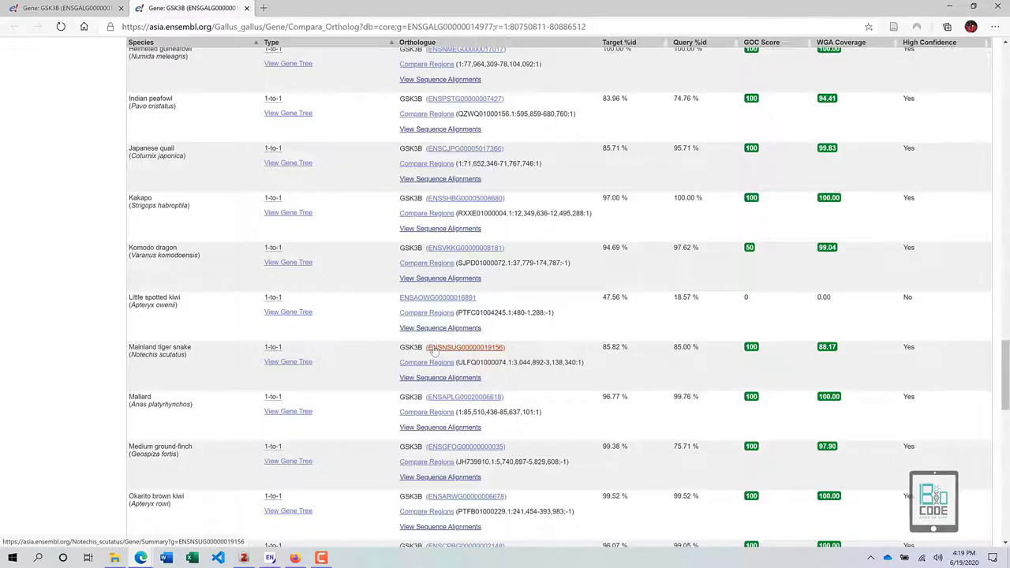
{"action": "scroll", "coordinate": [433, 352], "scroll_direction": "down", "scroll_amount": 18}
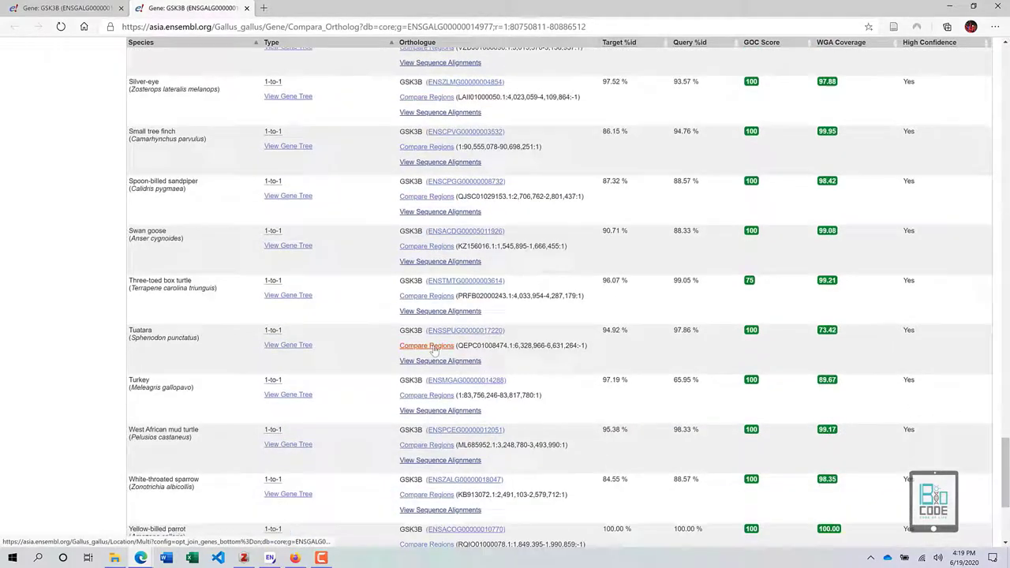
{"action": "scroll", "coordinate": [433, 352], "scroll_direction": "up", "scroll_amount": 20}
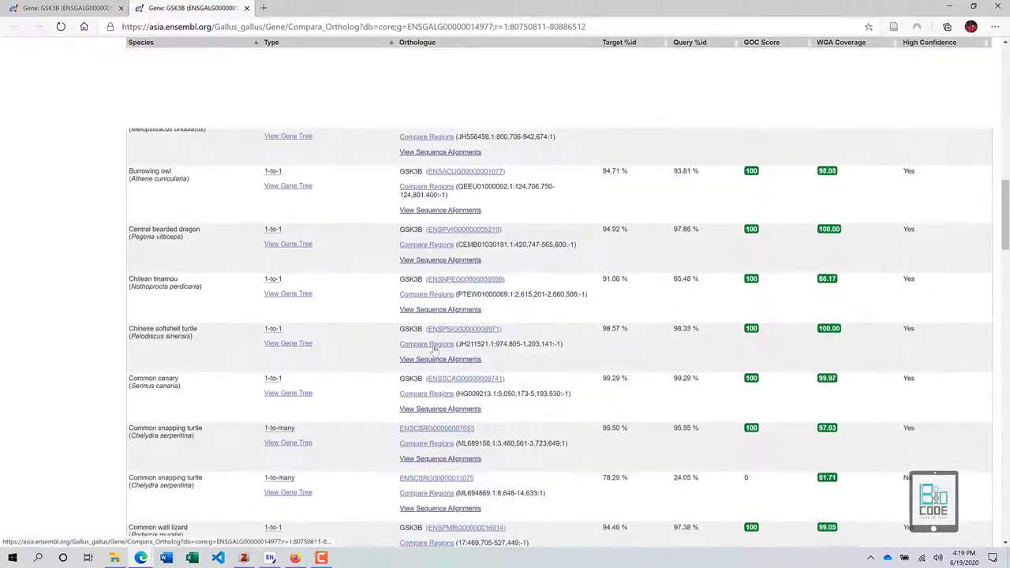
{"action": "scroll", "coordinate": [433, 351], "scroll_direction": "up", "scroll_amount": 2}
{"action": "scroll", "coordinate": [436, 417], "scroll_direction": "down", "scroll_amount": 1}
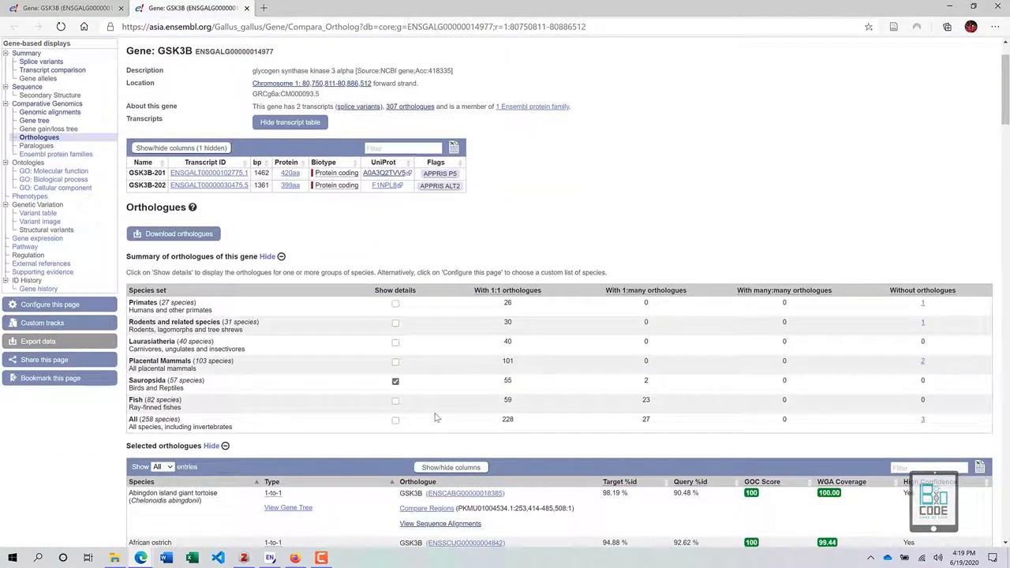
{"action": "left_click", "coordinate": [395, 418]}
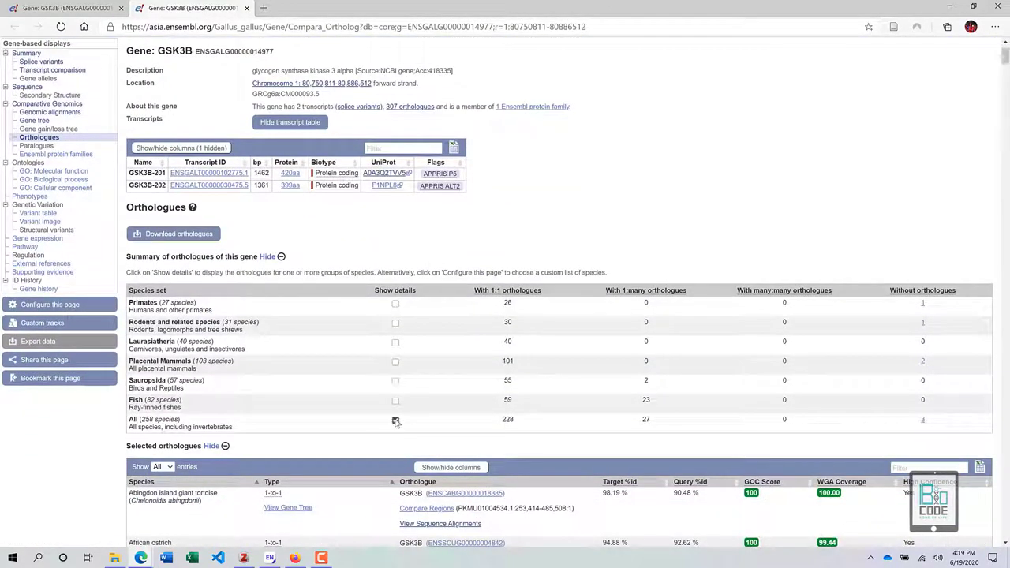
{"action": "scroll", "coordinate": [392, 423], "scroll_direction": "down", "scroll_amount": 1}
{"action": "scroll", "coordinate": [389, 426], "scroll_direction": "down", "scroll_amount": 4}
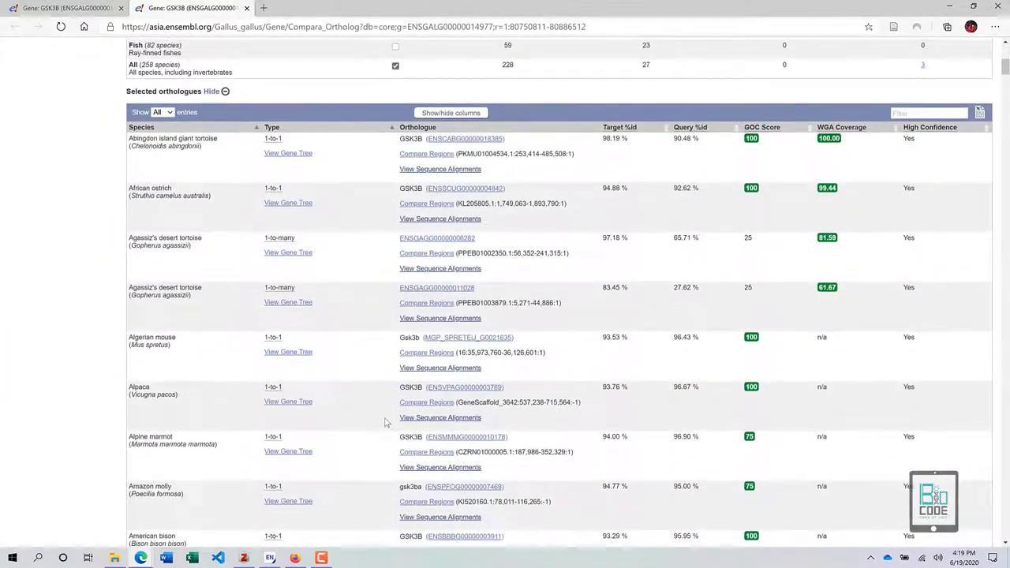
{"action": "scroll", "coordinate": [231, 337], "scroll_direction": "up", "scroll_amount": 3}
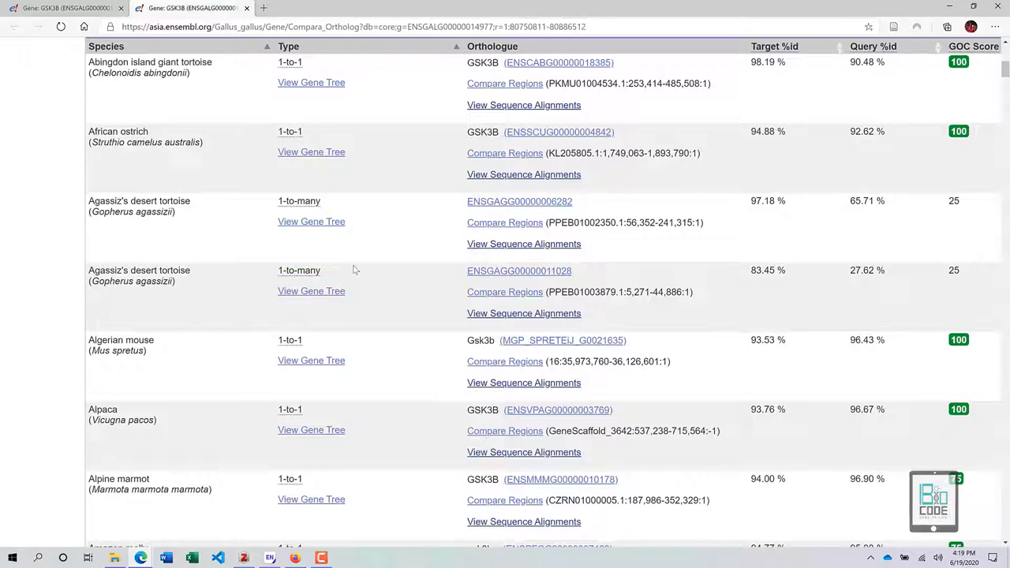
{"action": "scroll", "coordinate": [332, 276], "scroll_direction": "right", "scroll_amount": 2}
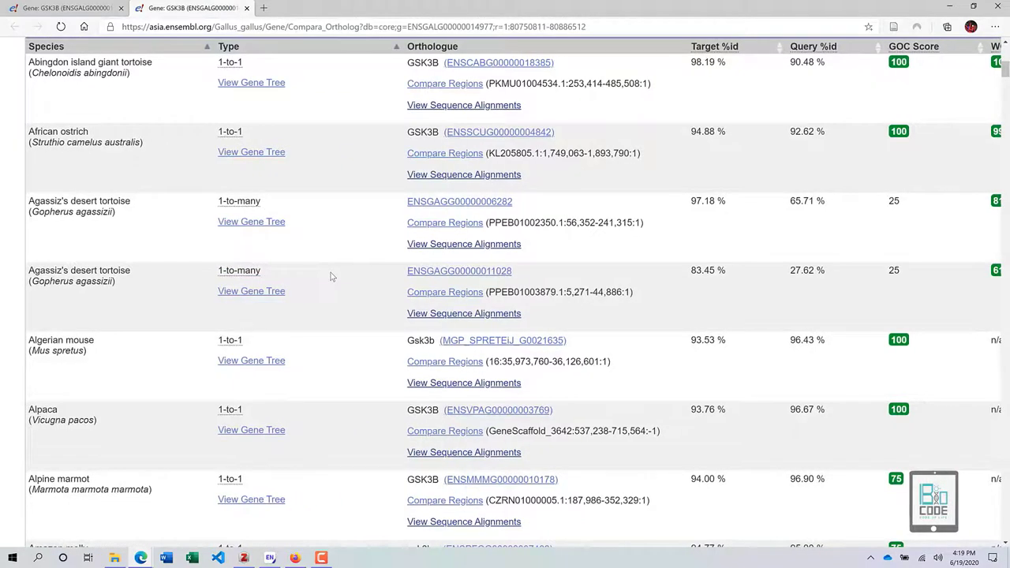
{"action": "scroll", "coordinate": [331, 276], "scroll_direction": "down", "scroll_amount": 2}
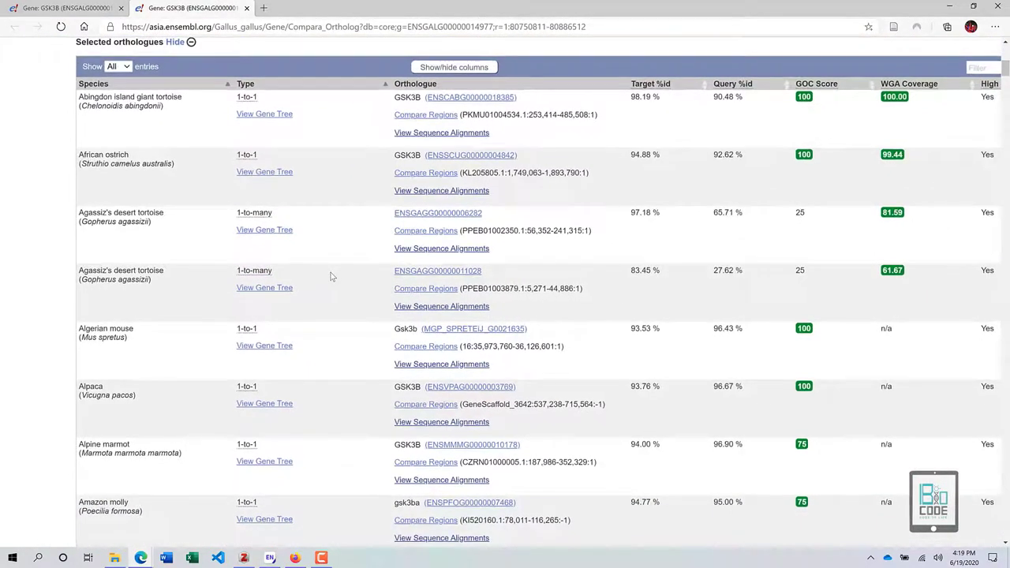
{"action": "scroll", "coordinate": [331, 276], "scroll_direction": "up", "scroll_amount": 1}
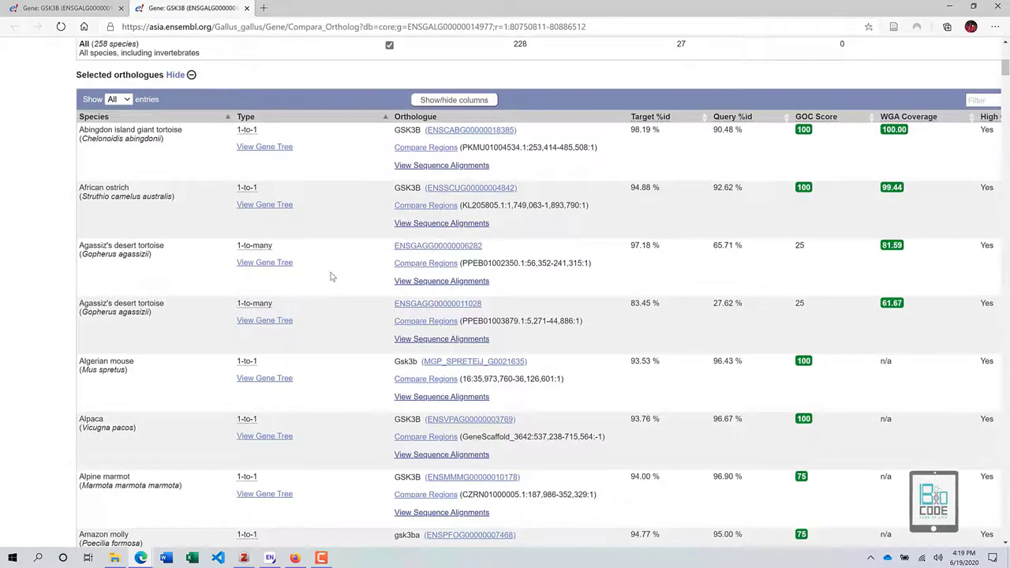
{"action": "right_click", "coordinate": [462, 253]}
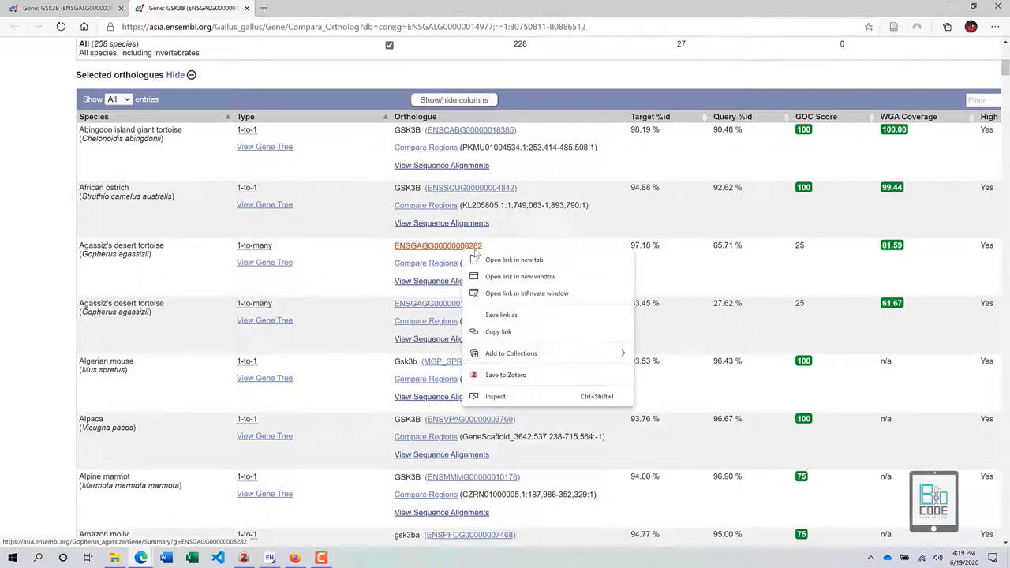
{"action": "left_click", "coordinate": [489, 259]}
{"action": "left_click", "coordinate": [315, 10]}
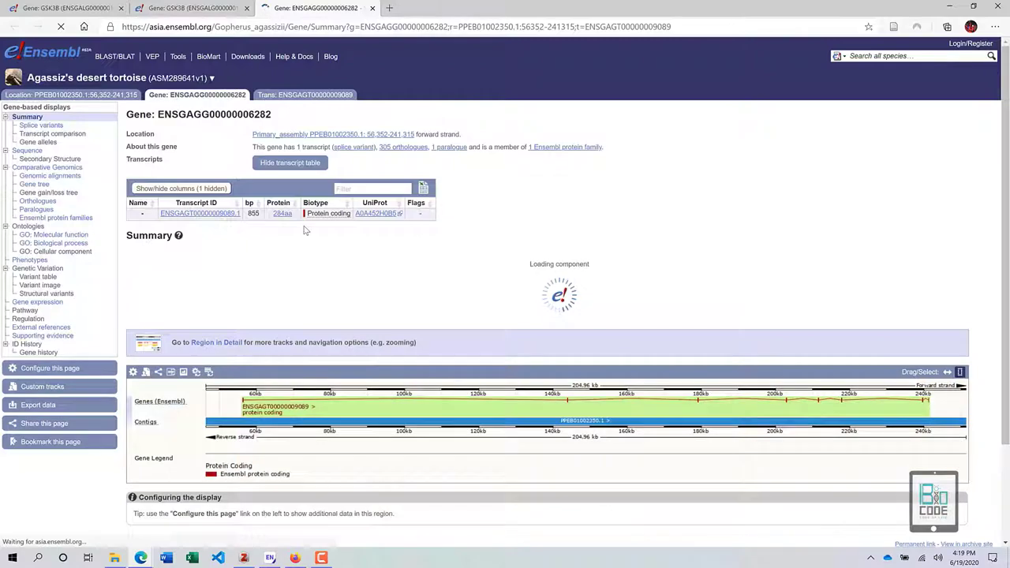
{"action": "scroll", "coordinate": [432, 139], "scroll_direction": "up", "scroll_amount": 5}
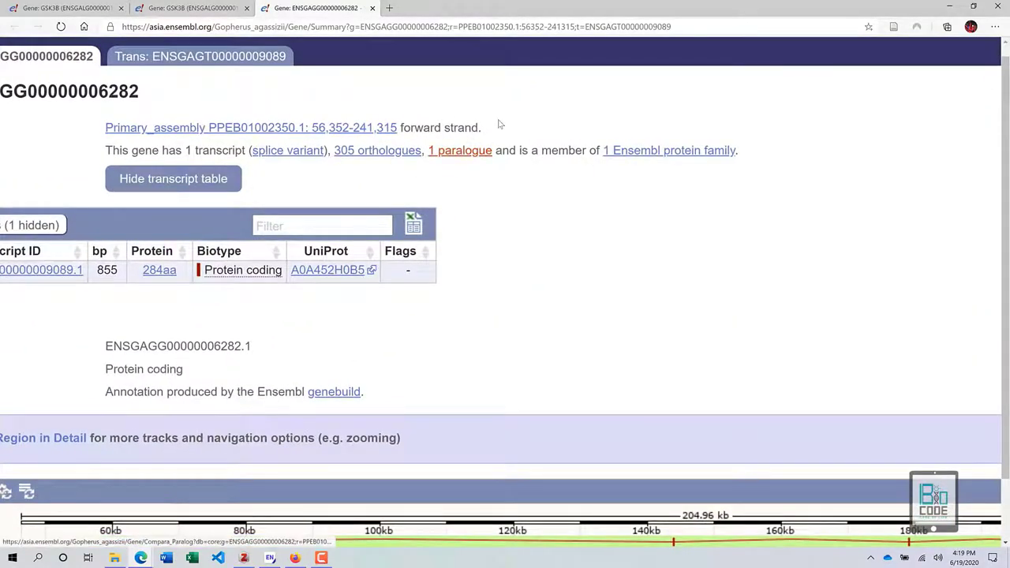
{"action": "scroll", "coordinate": [493, 264], "scroll_direction": "down", "scroll_amount": 5}
{"action": "scroll", "coordinate": [292, 266], "scroll_direction": "down", "scroll_amount": 2}
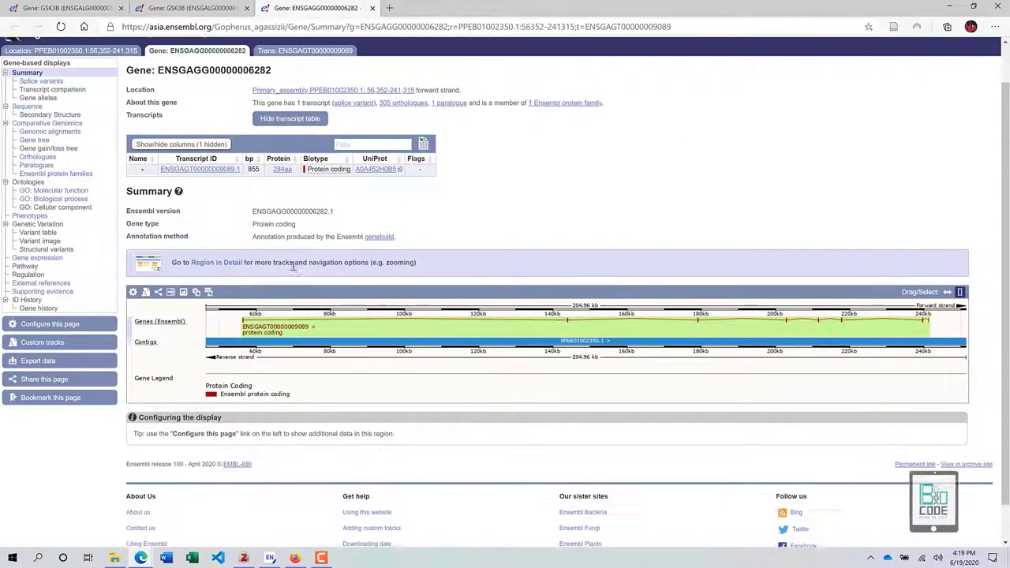
{"action": "scroll", "coordinate": [315, 197], "scroll_direction": "up", "scroll_amount": 2}
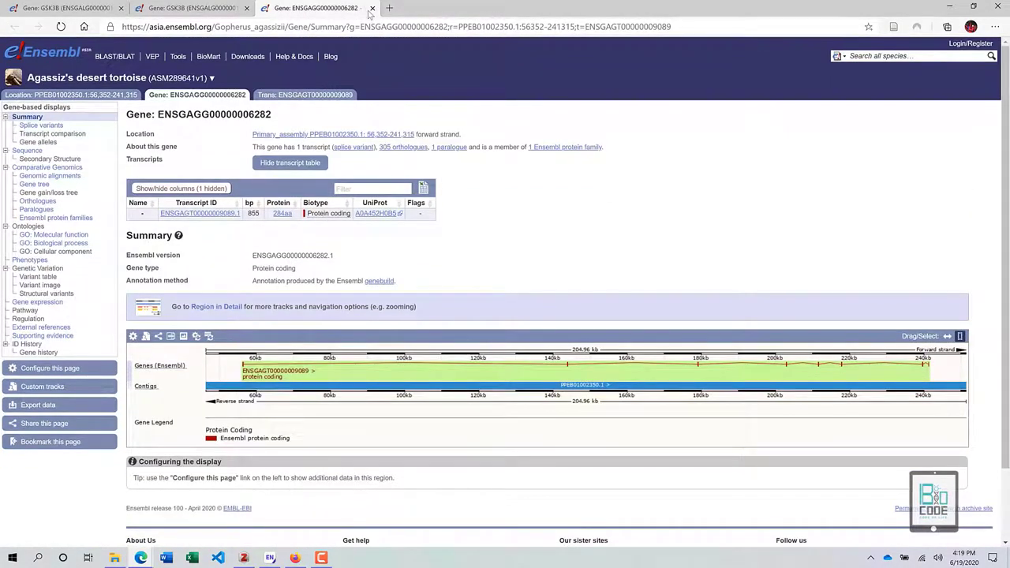
{"action": "scroll", "coordinate": [71, 96], "scroll_direction": "up", "scroll_amount": 1}
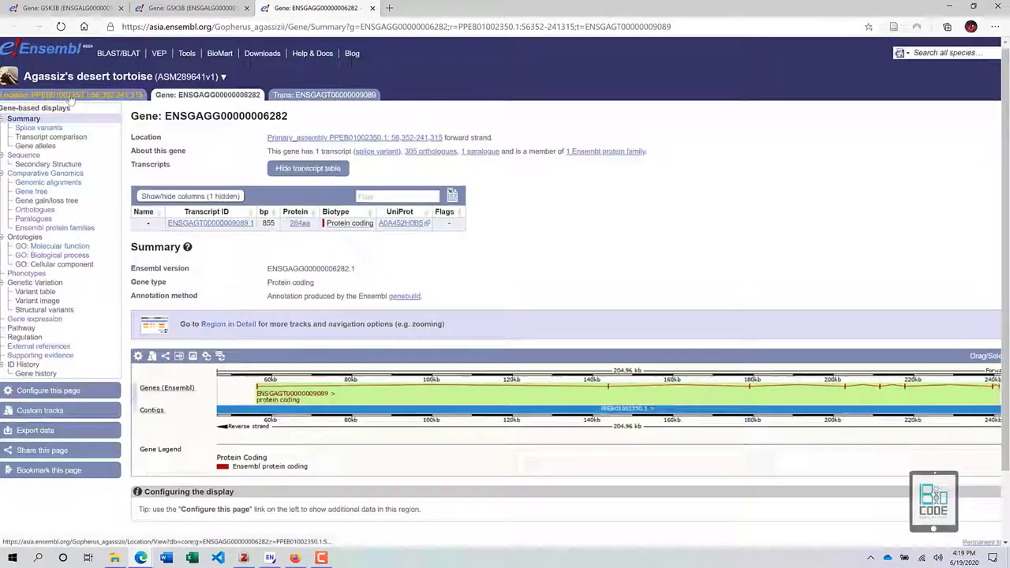
{"action": "scroll", "coordinate": [70, 93], "scroll_direction": "up", "scroll_amount": 4}
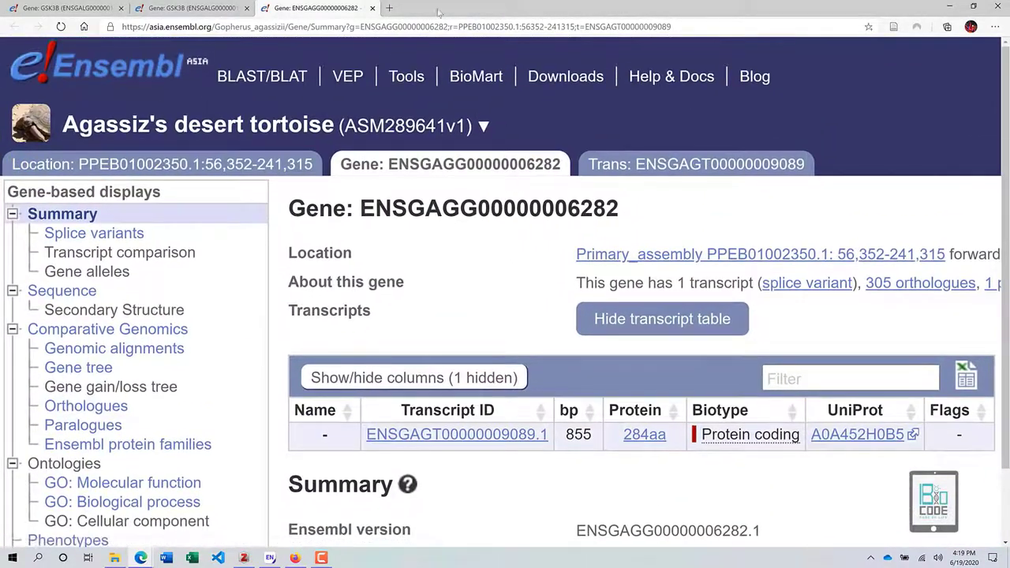
- Close the tortoise gene tab, returning to the chicken GSK3B Orthologues page
{"action": "left_click", "coordinate": [373, 8]}
{"action": "scroll", "coordinate": [373, 261], "scroll_direction": "down", "scroll_amount": 1}
{"action": "scroll", "coordinate": [373, 260], "scroll_direction": "up", "scroll_amount": 5}
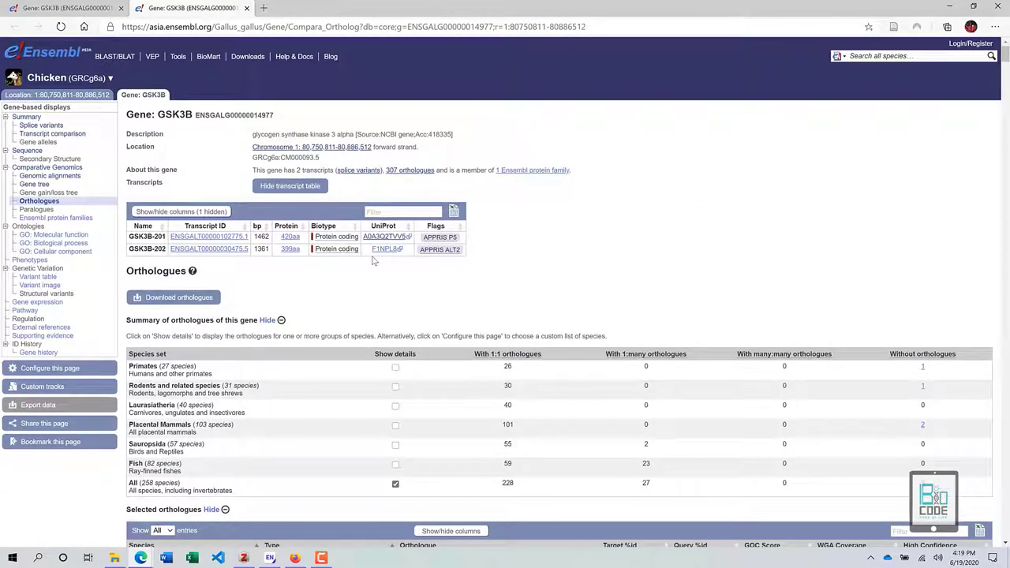
- Close the duplicate GSK3B orthologues tab and open the Families view under Comparative Genomics
{"action": "double_click", "coordinate": [36, 209]}
{"action": "scroll", "coordinate": [415, 197], "scroll_direction": "up", "scroll_amount": 3}
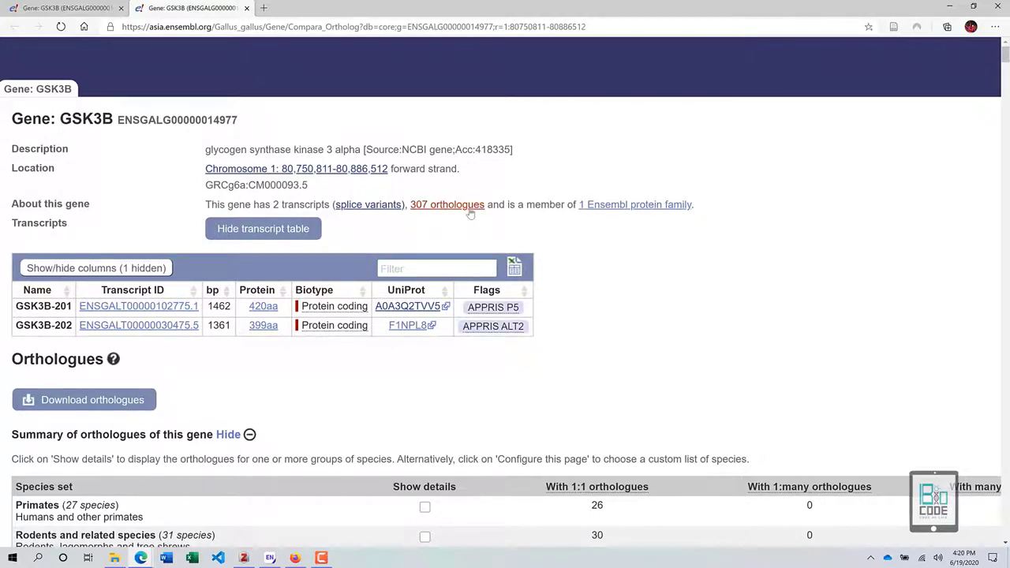
{"action": "scroll", "coordinate": [480, 213], "scroll_direction": "left", "scroll_amount": 3}
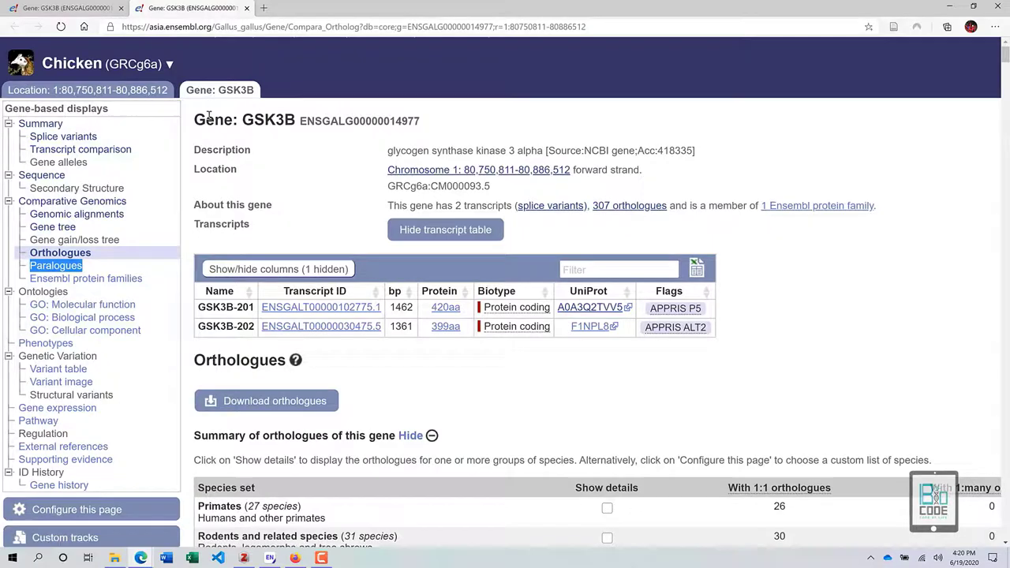
{"action": "left_click", "coordinate": [30, 7]}
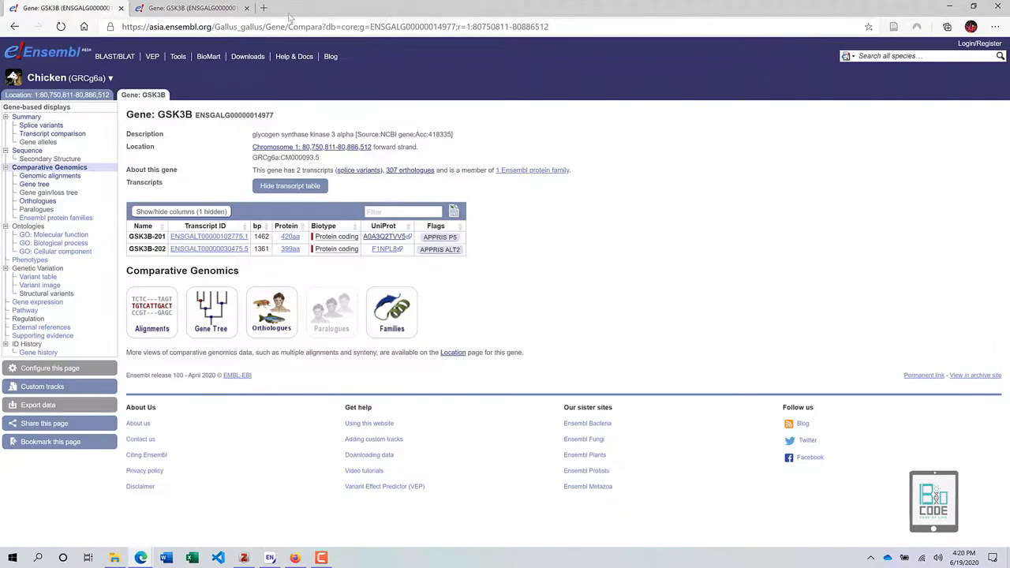
{"action": "left_click", "coordinate": [247, 8]}
{"action": "left_click", "coordinate": [398, 317]}
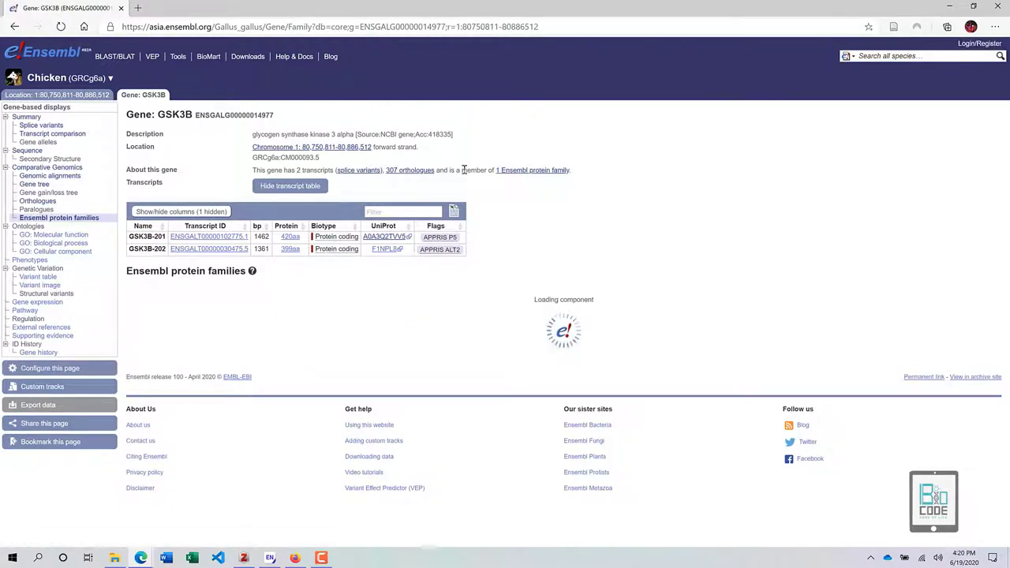
{"action": "left_click_drag", "start_coordinate": [450, 170], "coordinate": [586, 178]}
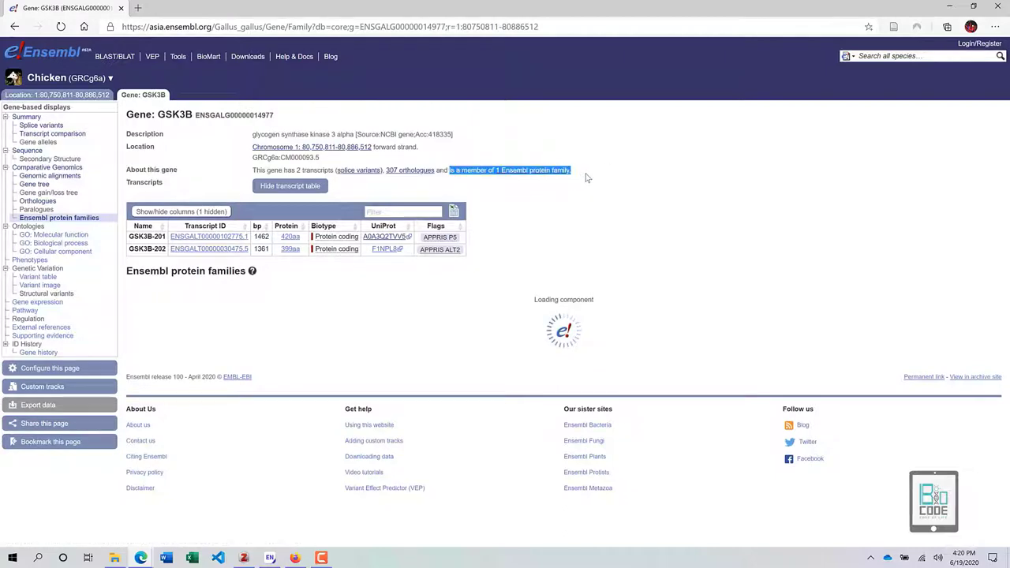
- Clear the highlight, let the families table load, and bring up link options for PTHR24057
{"action": "left_click", "coordinate": [586, 177]}
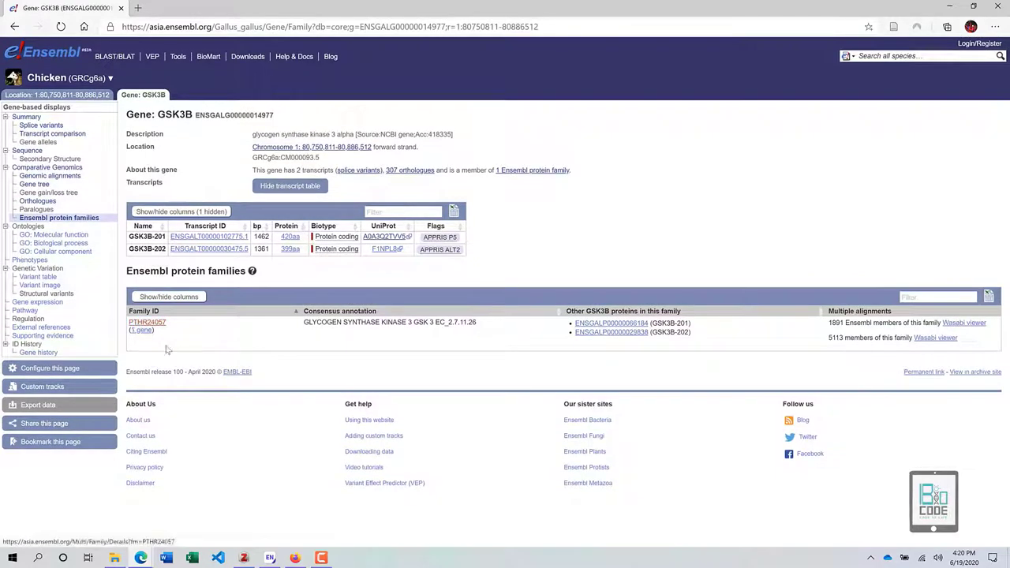
{"action": "scroll", "coordinate": [168, 349], "scroll_direction": "up", "scroll_amount": 5}
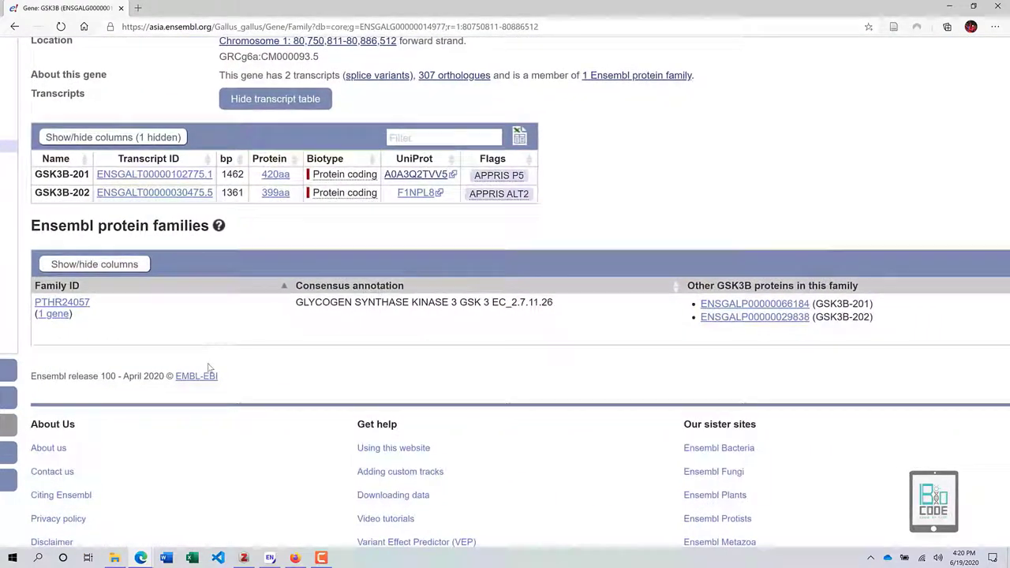
{"action": "scroll", "coordinate": [209, 368], "scroll_direction": "down", "scroll_amount": 2}
{"action": "scroll", "coordinate": [209, 368], "scroll_direction": "down", "scroll_amount": 3}
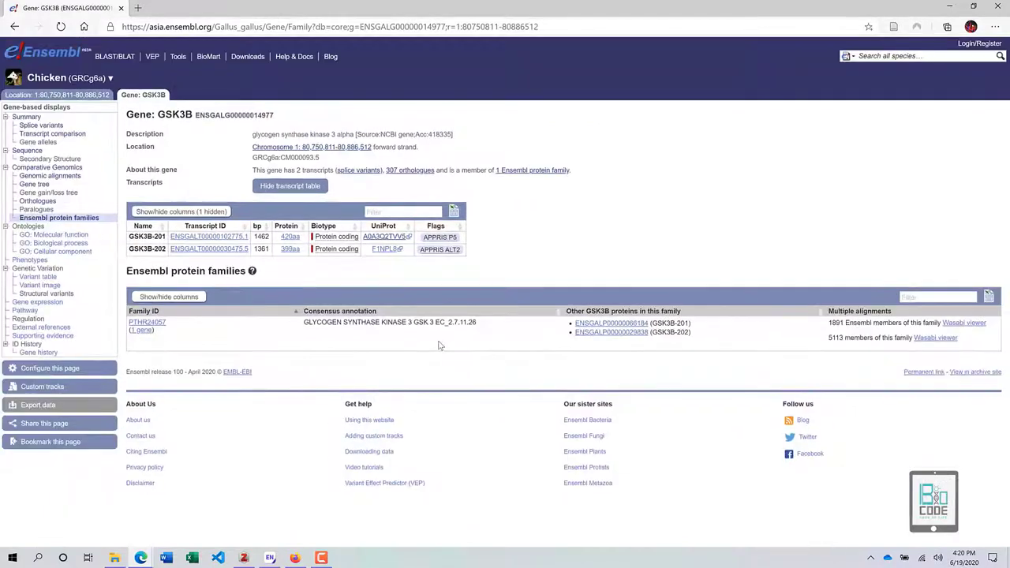
{"action": "scroll", "coordinate": [440, 345], "scroll_direction": "up", "scroll_amount": 3}
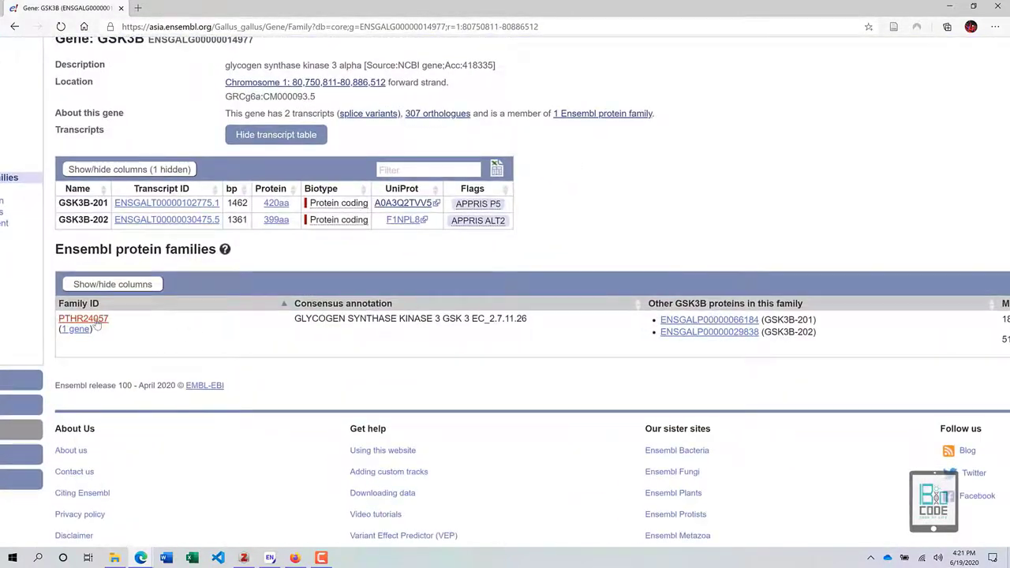
{"action": "right_click", "coordinate": [100, 319]}
- Open family PTHR24057 in a new tab and browse its member proteins by species
{"action": "left_click", "coordinate": [130, 326]}
{"action": "left_click", "coordinate": [157, 8]}
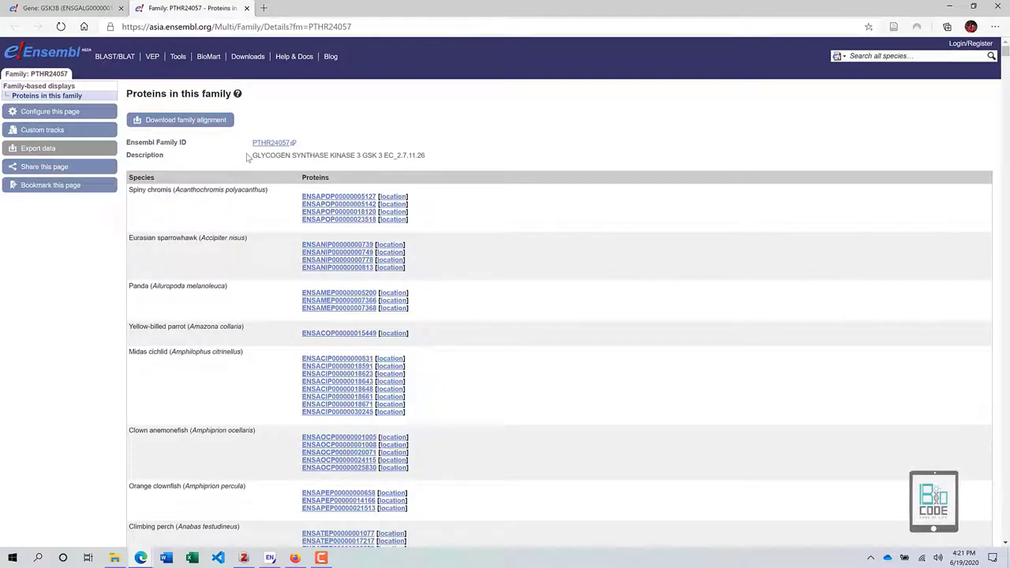
{"action": "scroll", "coordinate": [246, 262], "scroll_direction": "down", "scroll_amount": 1}
{"action": "scroll", "coordinate": [245, 262], "scroll_direction": "down", "scroll_amount": 10}
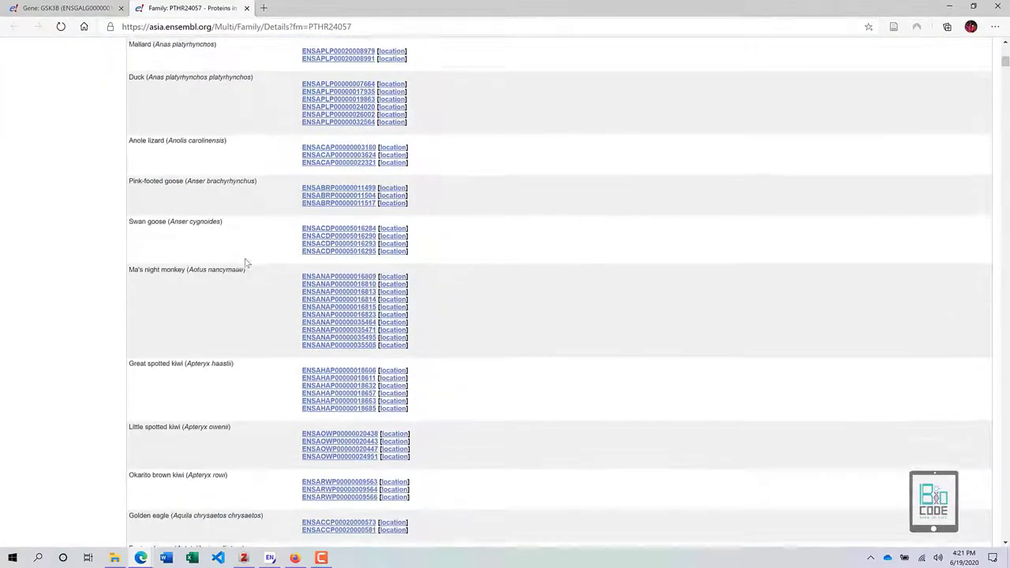
{"action": "scroll", "coordinate": [245, 263], "scroll_direction": "up", "scroll_amount": 12}
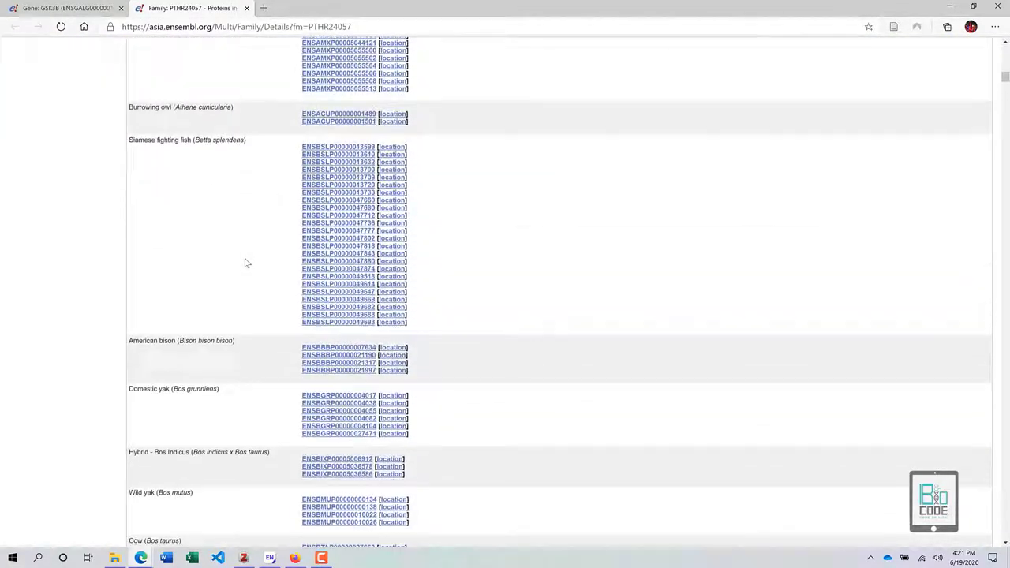
{"action": "scroll", "coordinate": [245, 263], "scroll_direction": "up", "scroll_amount": 1}
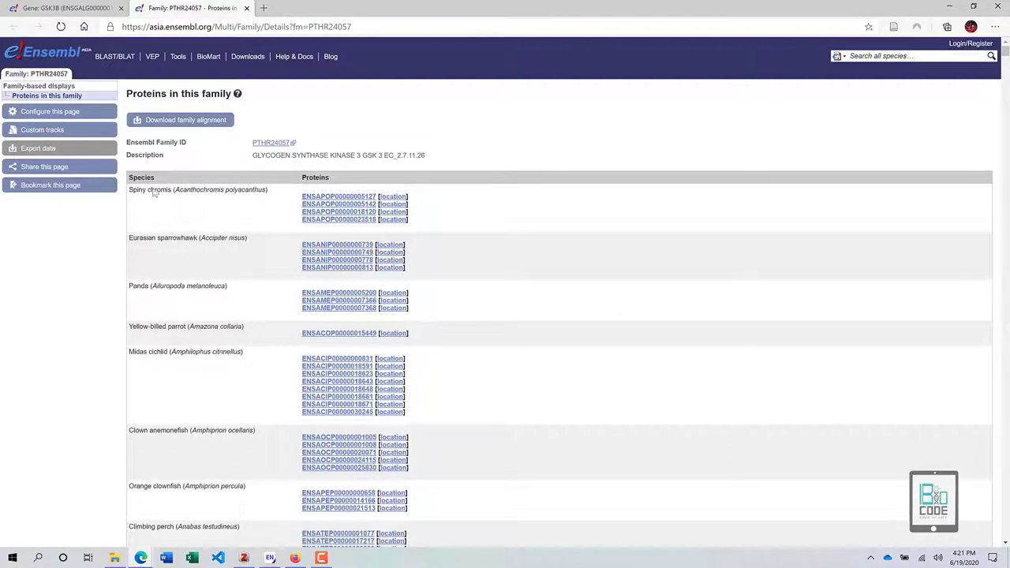
- Review the Download family alignment settings, keeping FASTA, then dismiss them
{"action": "left_click", "coordinate": [194, 120]}
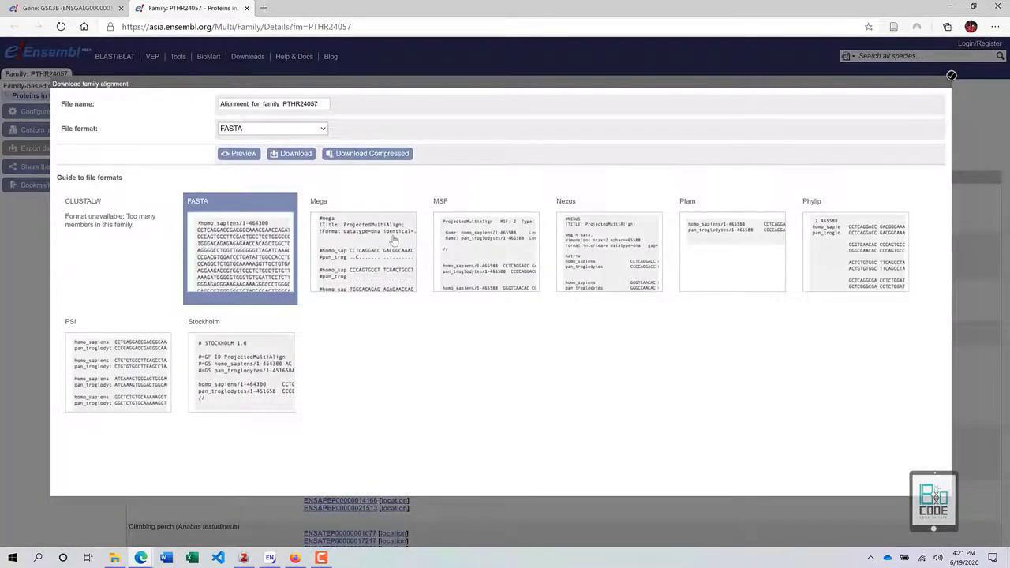
{"action": "left_click", "coordinate": [302, 132]}
{"action": "left_click", "coordinate": [301, 133]}
{"action": "left_click", "coordinate": [301, 133]}
{"action": "left_click", "coordinate": [393, 410]}
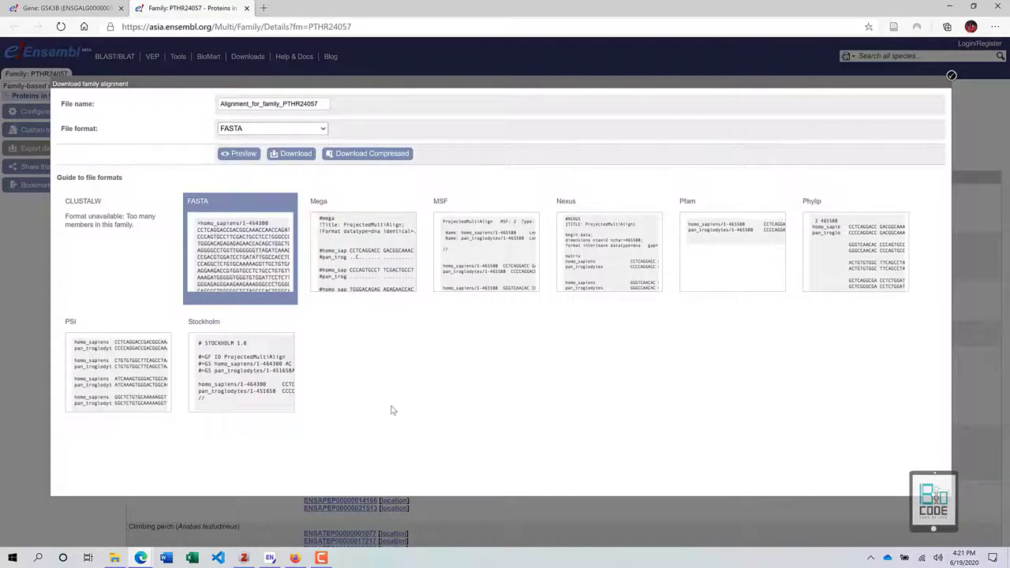
{"action": "left_click", "coordinate": [951, 77]}
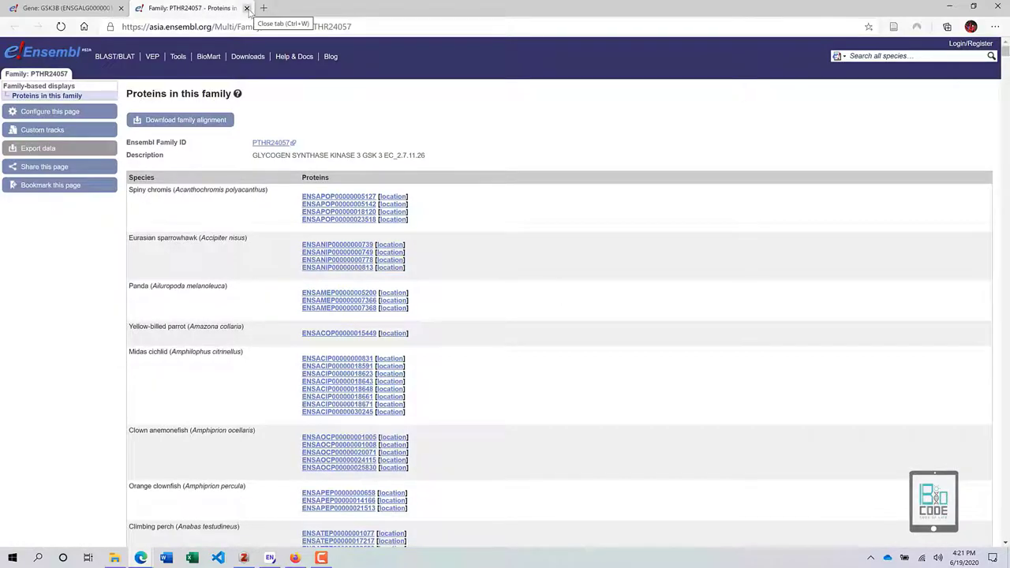
- Scroll through the PTHR24057 protein list once more, then close the family tab
{"action": "scroll", "coordinate": [150, 266], "scroll_direction": "up", "scroll_amount": 5}
{"action": "scroll", "coordinate": [150, 266], "scroll_direction": "down", "scroll_amount": 2}
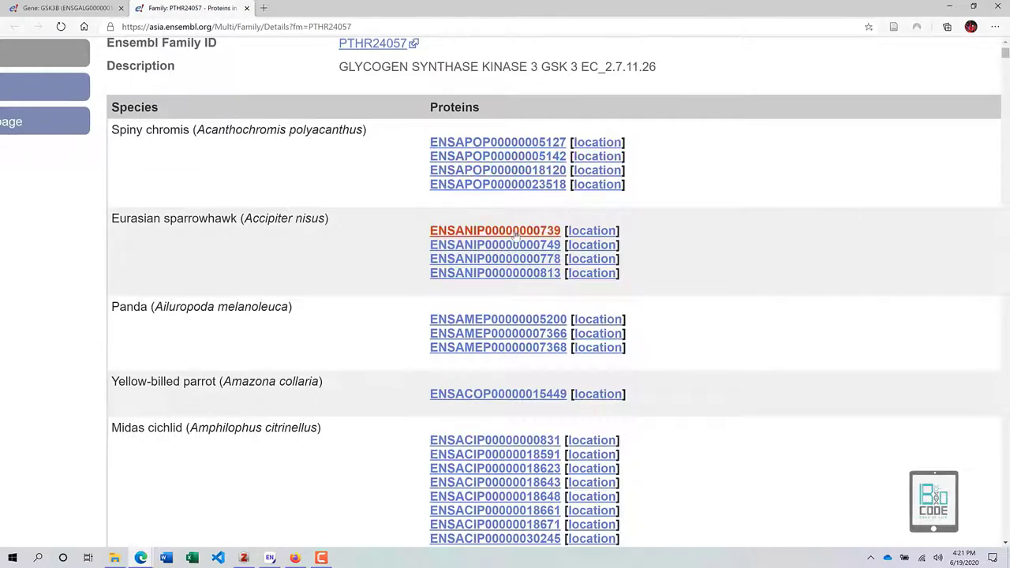
{"action": "scroll", "coordinate": [497, 230], "scroll_direction": "up", "scroll_amount": 1}
{"action": "scroll", "coordinate": [514, 235], "scroll_direction": "down", "scroll_amount": 2}
{"action": "scroll", "coordinate": [450, 318], "scroll_direction": "down", "scroll_amount": 4}
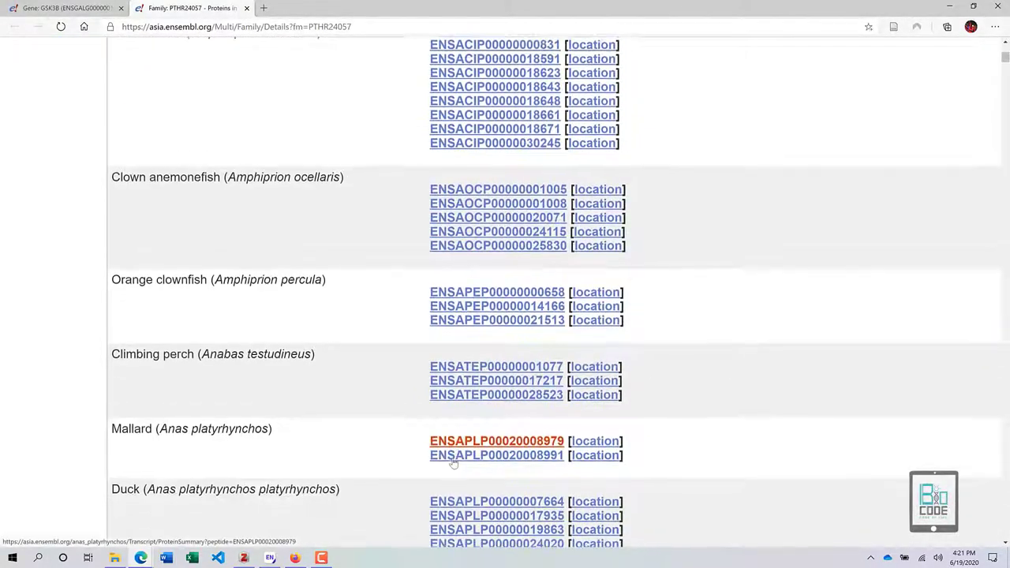
{"action": "scroll", "coordinate": [454, 464], "scroll_direction": "up", "scroll_amount": 7}
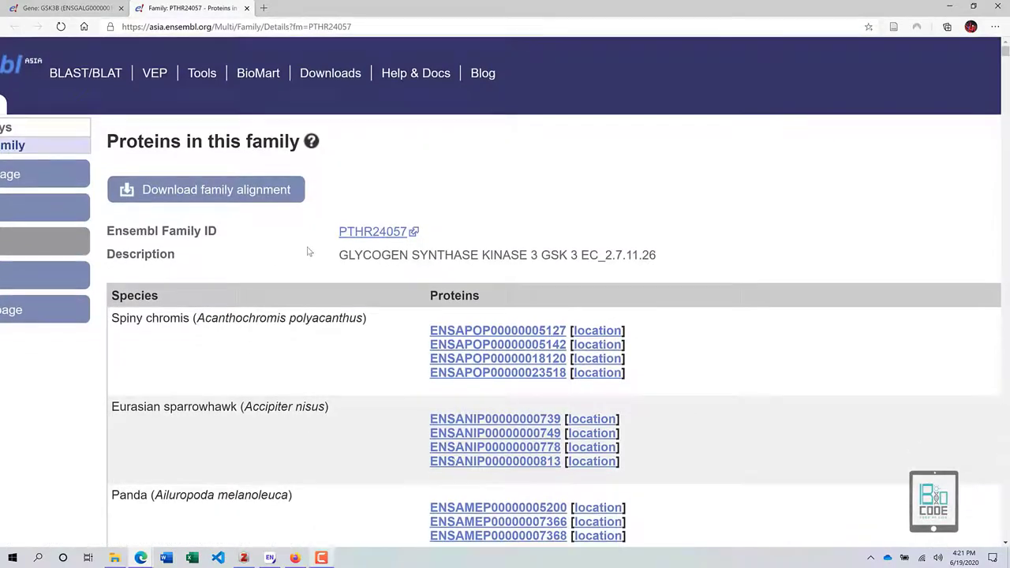
{"action": "key", "text": "ctrl+w"}
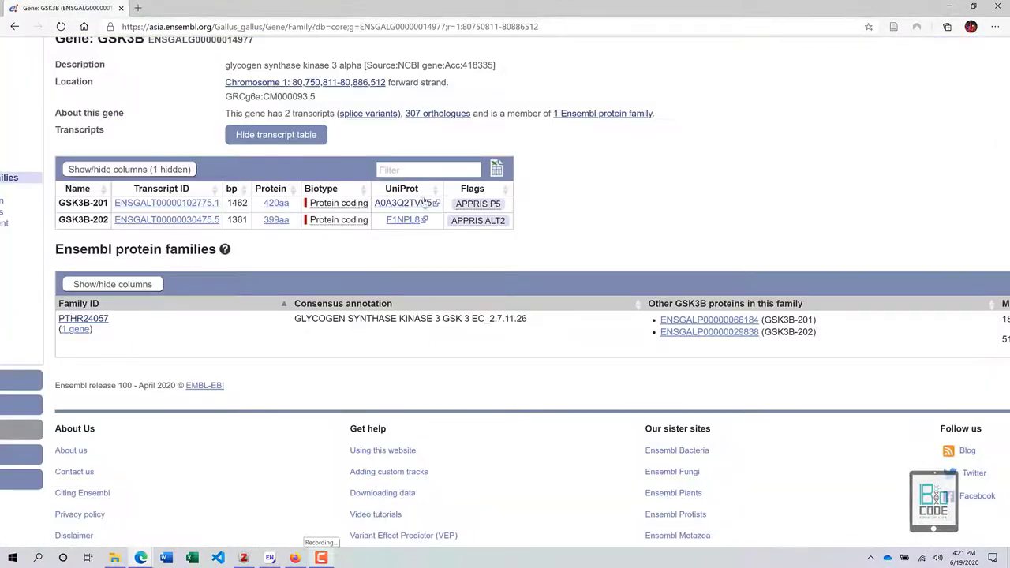